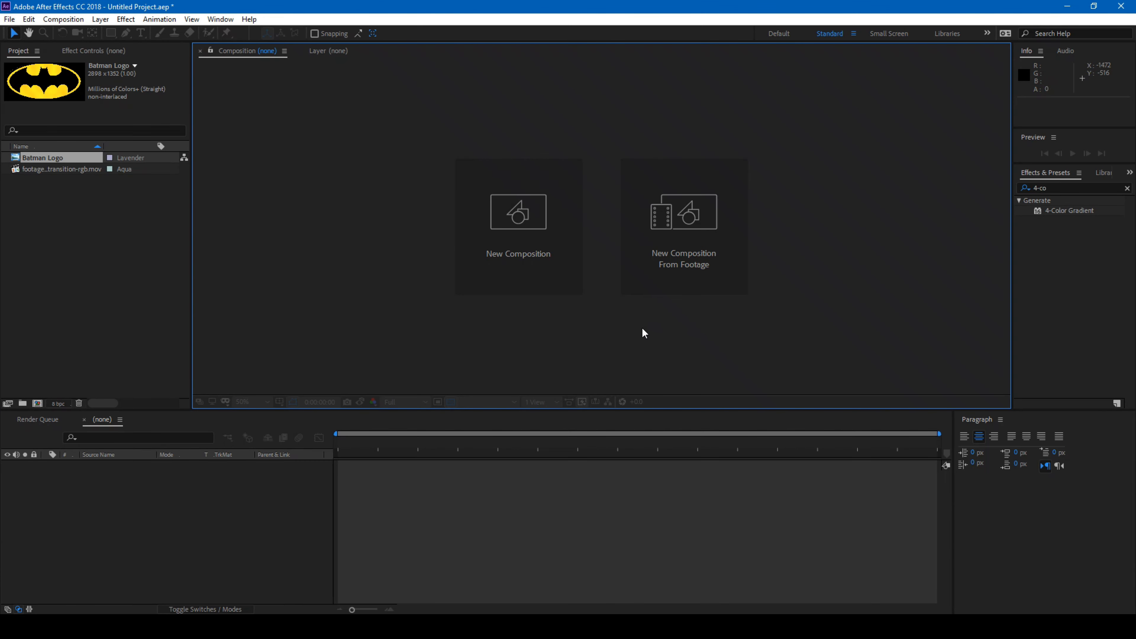
- Create a new composition named Glitch Effect with a duration of 0:00:06:26
{"action": "left_click", "coordinate": [511, 226]}
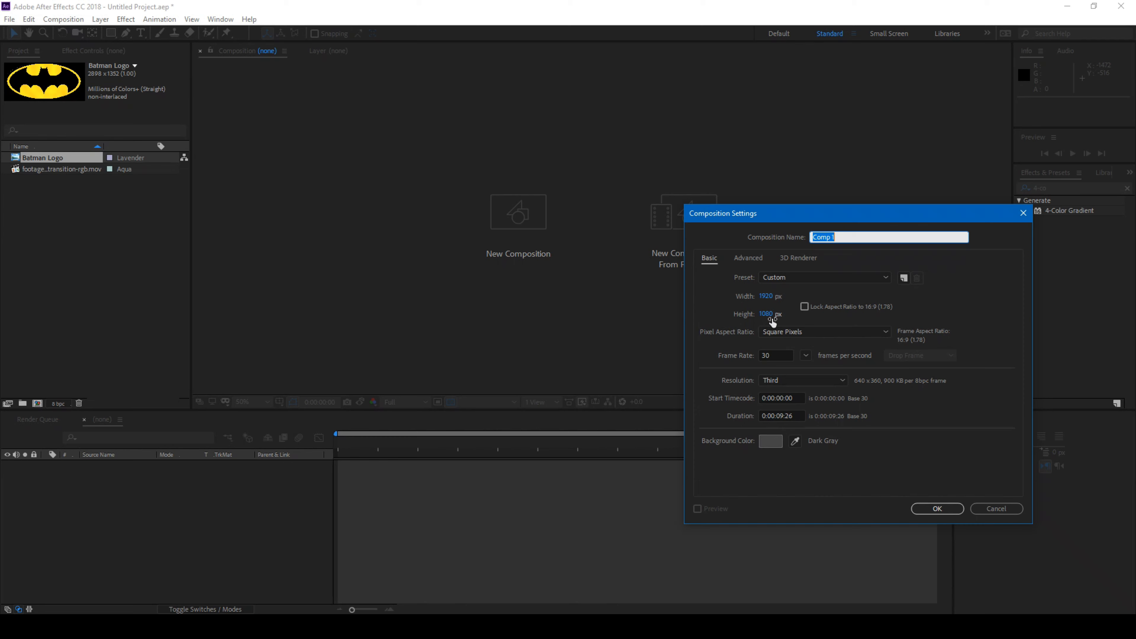
{"action": "type", "text": "Glitch Effect"}
{"action": "left_click", "coordinate": [782, 416]}
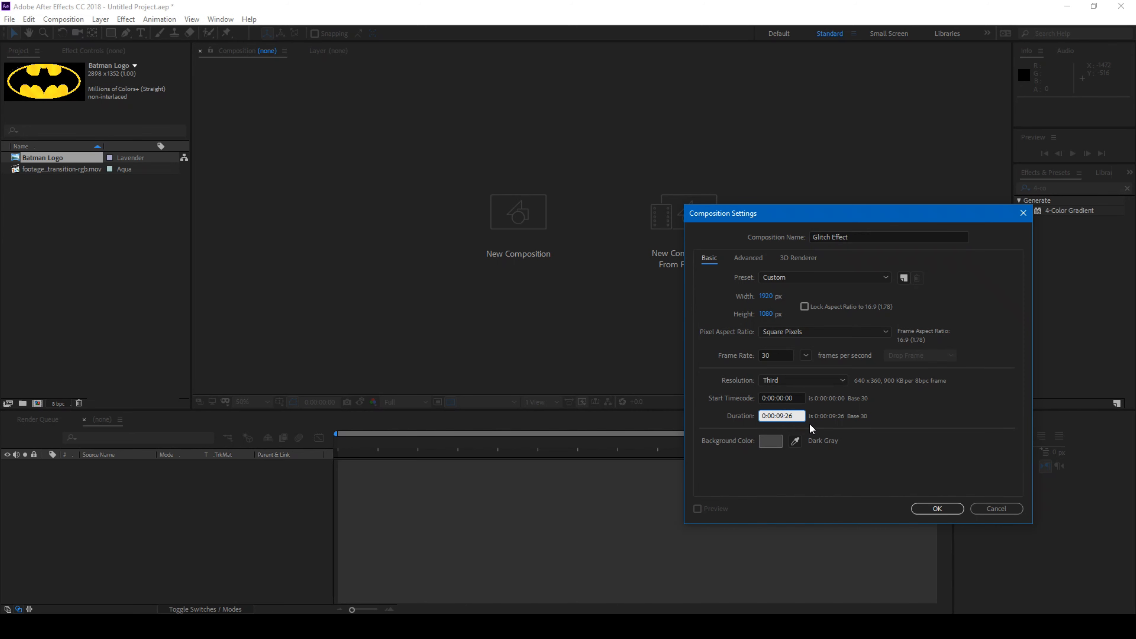
{"action": "key", "text": "BackSpace"}
{"action": "type", "text": "6"}
{"action": "key", "text": "Return"}
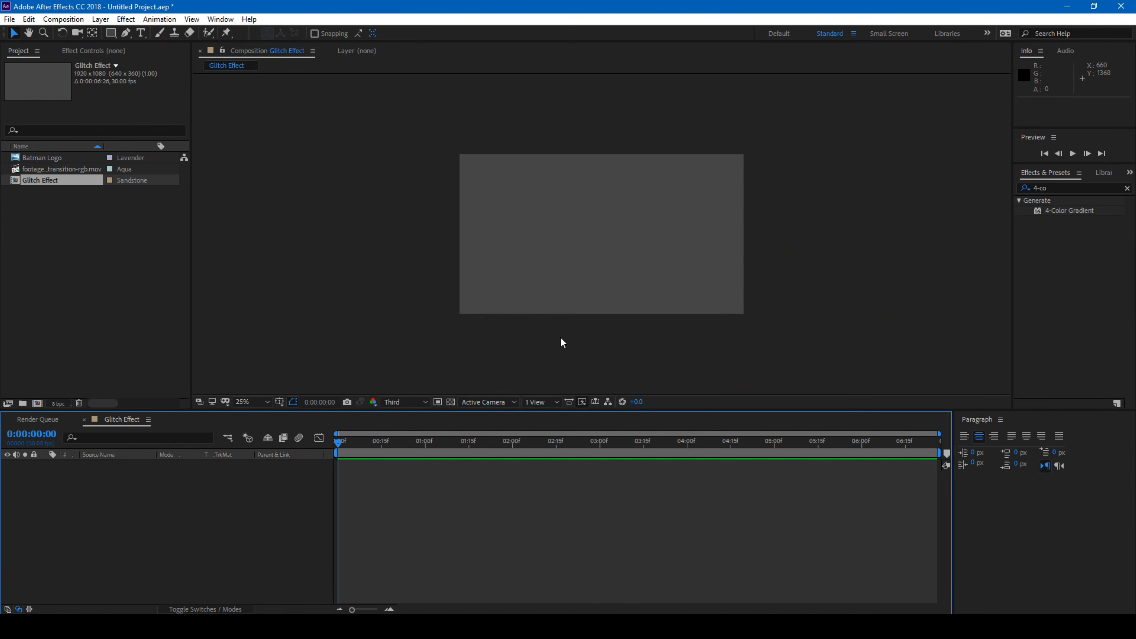
- Add the Batman Logo to the composition, scale it to 28% and position it near the centre at about 938, 560
{"action": "scroll", "coordinate": [546, 235], "scroll_direction": "up", "scroll_amount": 1}
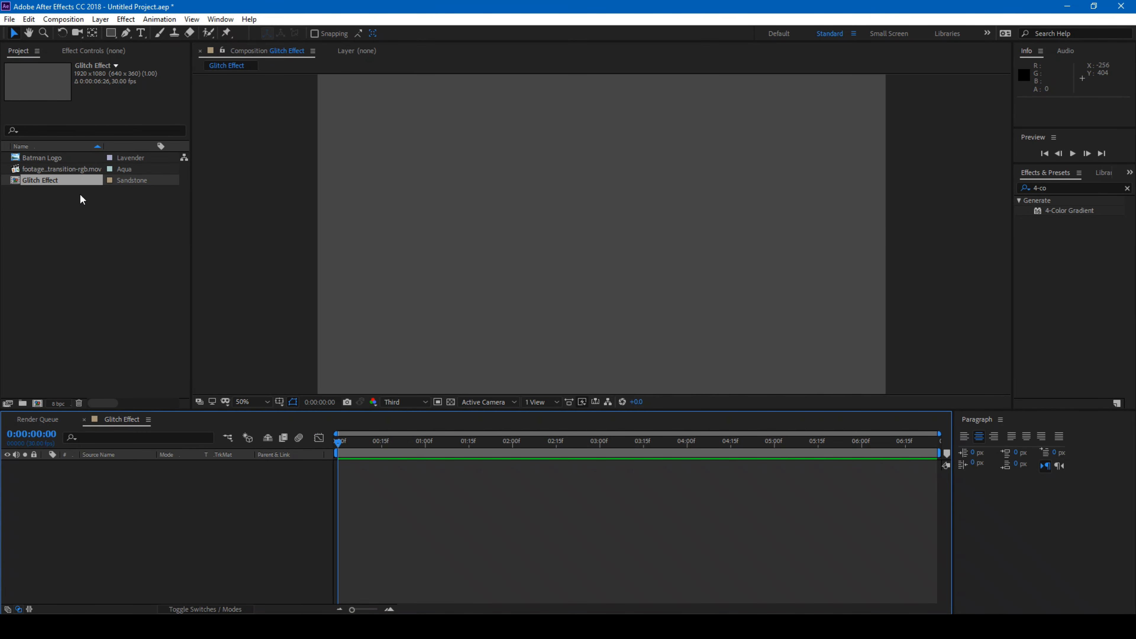
{"action": "left_click_drag", "start_coordinate": [40, 157], "coordinate": [596, 246]}
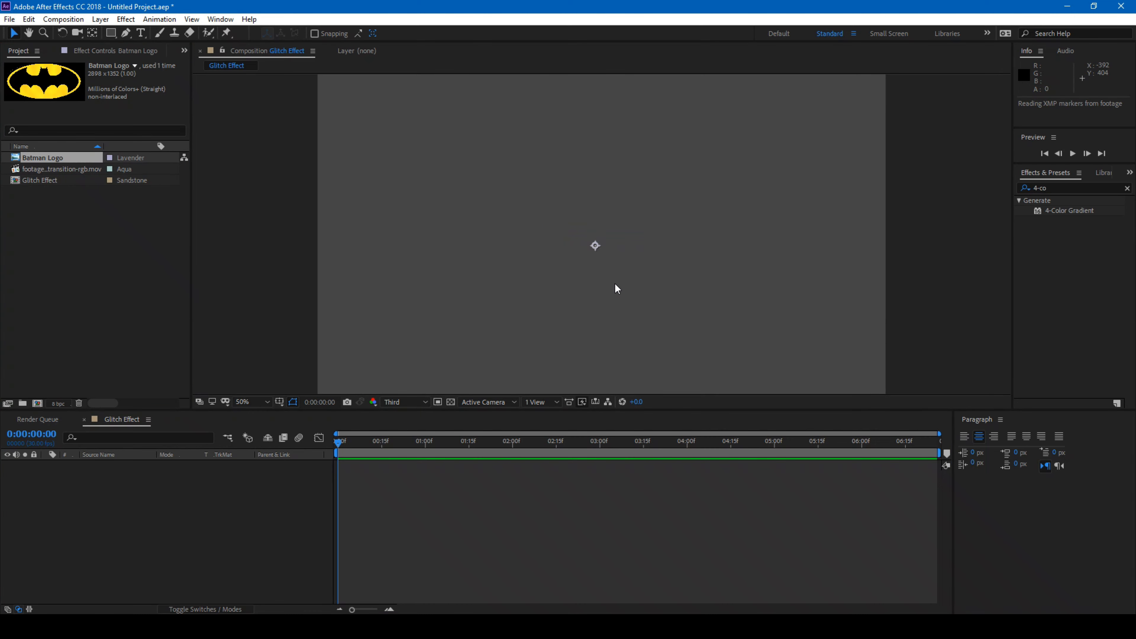
{"action": "key", "text": "s"}
{"action": "left_click_drag", "start_coordinate": [195, 474], "coordinate": [154, 469]}
{"action": "left_click_drag", "start_coordinate": [618, 264], "coordinate": [616, 256]}
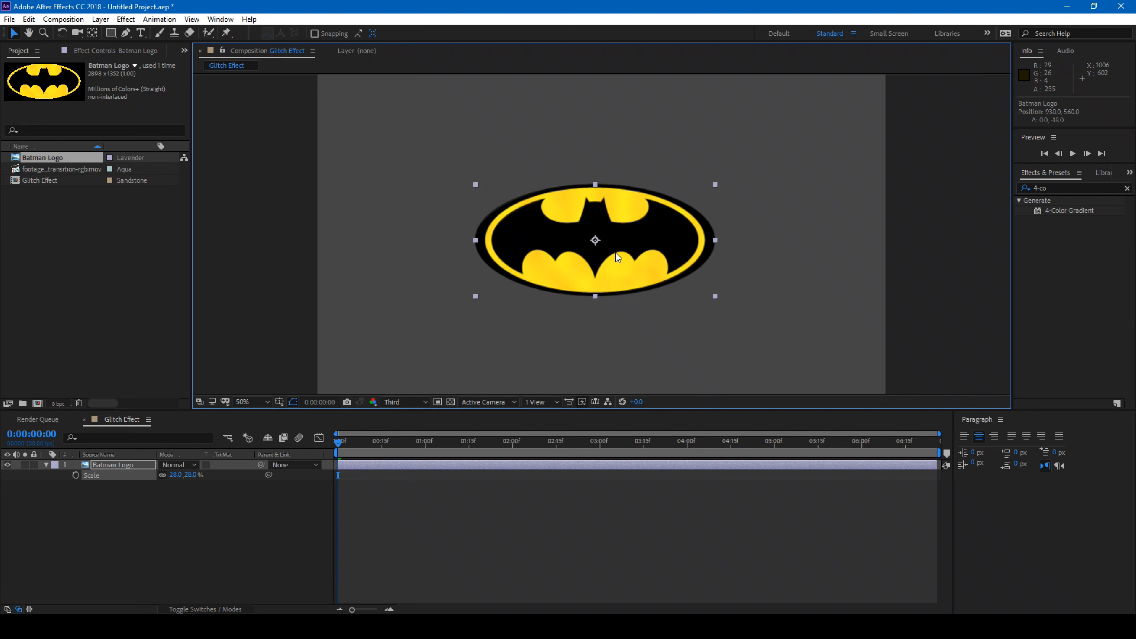
- Pre-compose the Batman Logo layer as Logo Comp, moving all attributes into the new composition
{"action": "right_click", "coordinate": [108, 465]}
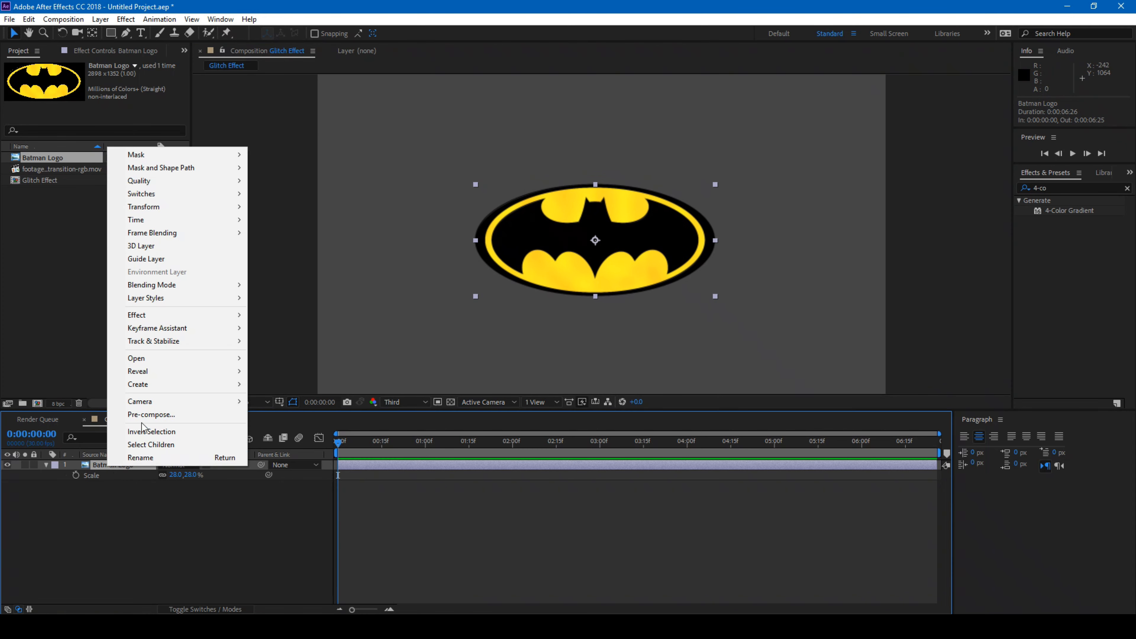
{"action": "left_click", "coordinate": [148, 415]}
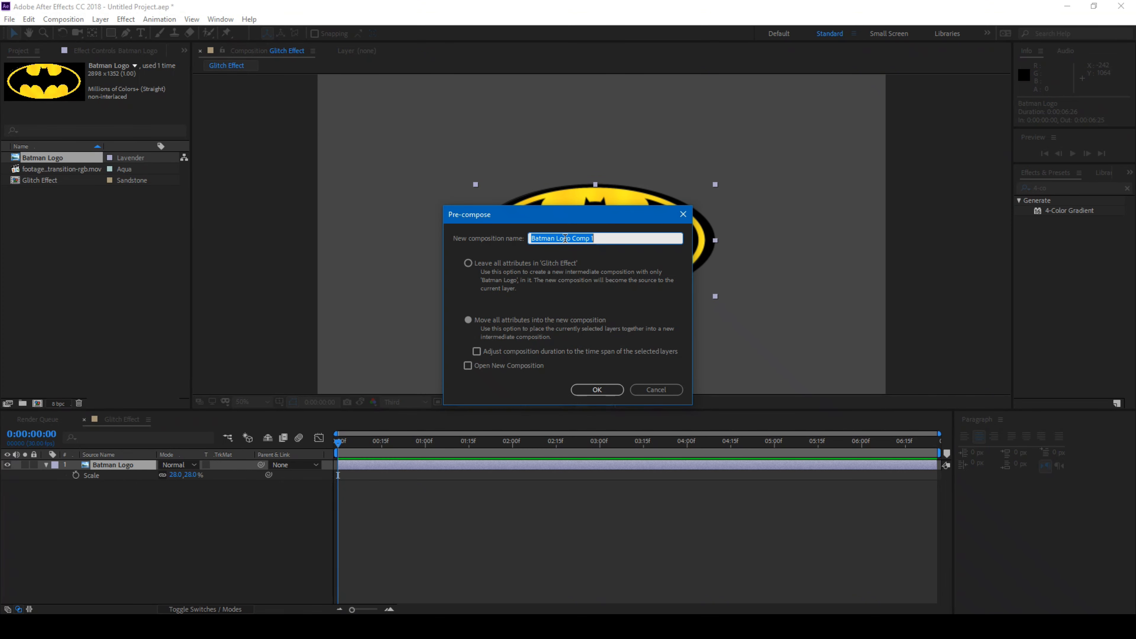
{"action": "type", "text": "Lo"}
{"action": "left_click", "coordinate": [469, 320]}
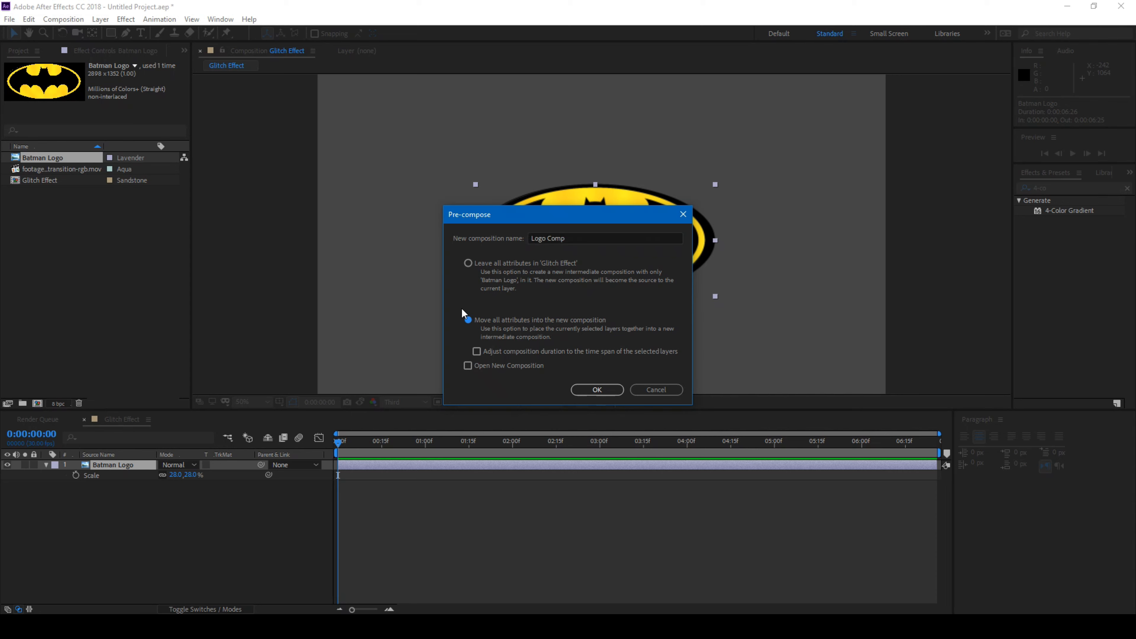
{"action": "left_click", "coordinate": [585, 390]}
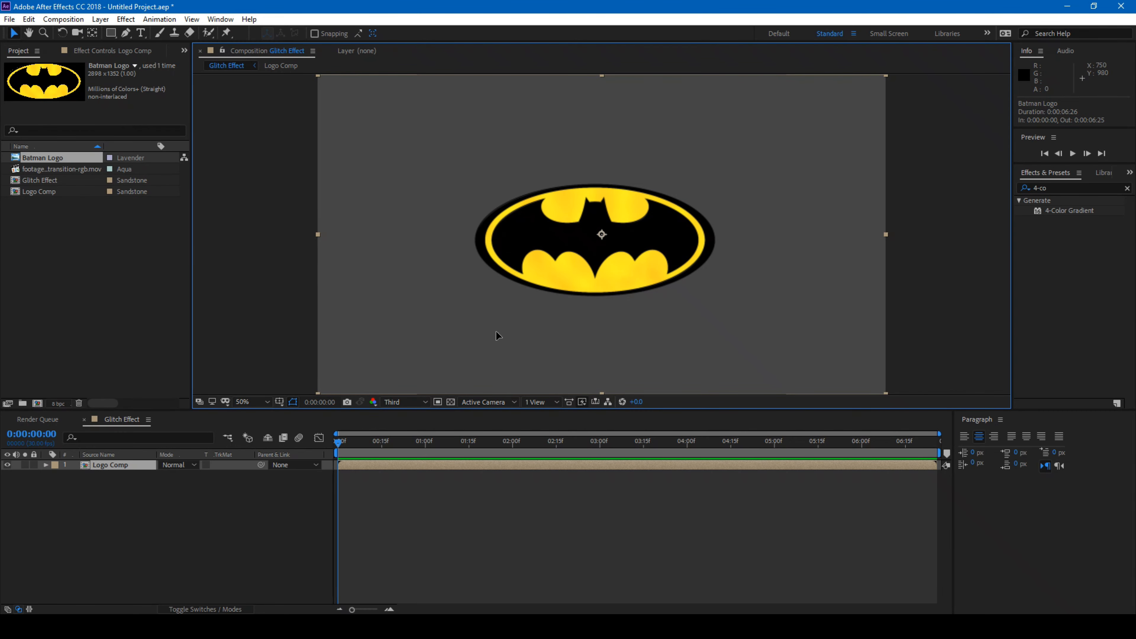
- Place the glitched transition RGB footage above Logo Comp, starting at the beginning of the timeline, and preview it
{"action": "left_click", "coordinate": [40, 170]}
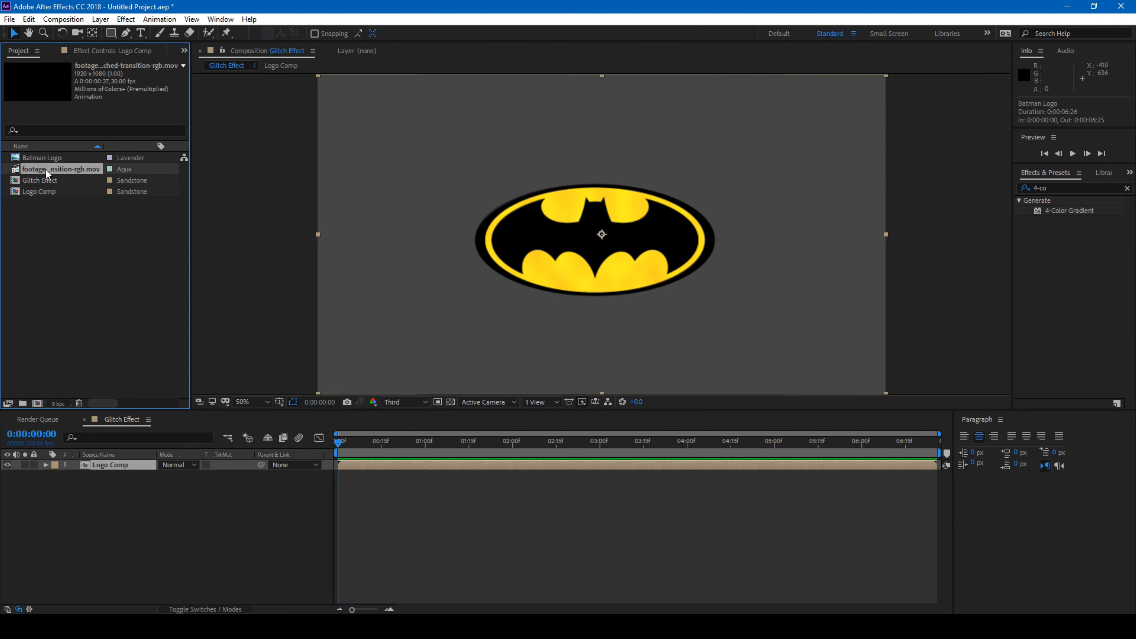
{"action": "left_click_drag", "start_coordinate": [46, 174], "coordinate": [604, 238]}
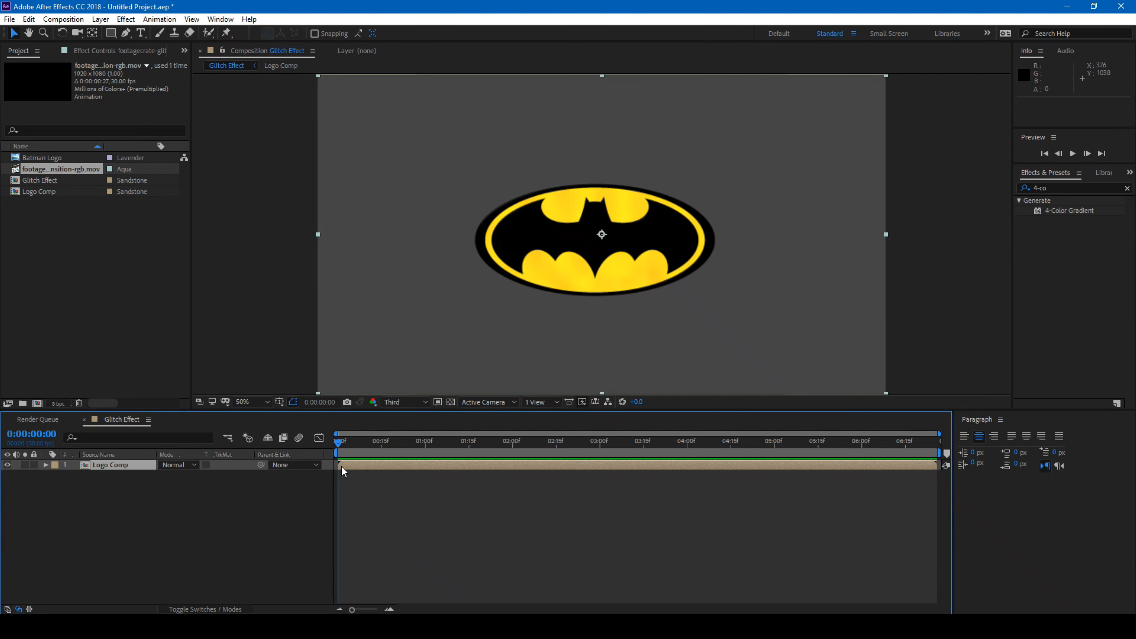
{"action": "mouse_move", "coordinate": [347, 442]}
{"action": "left_mouse_down"}
{"action": "mouse_move", "coordinate": [378, 445]}
{"action": "mouse_move", "coordinate": [338, 443]}
{"action": "left_mouse_up"}
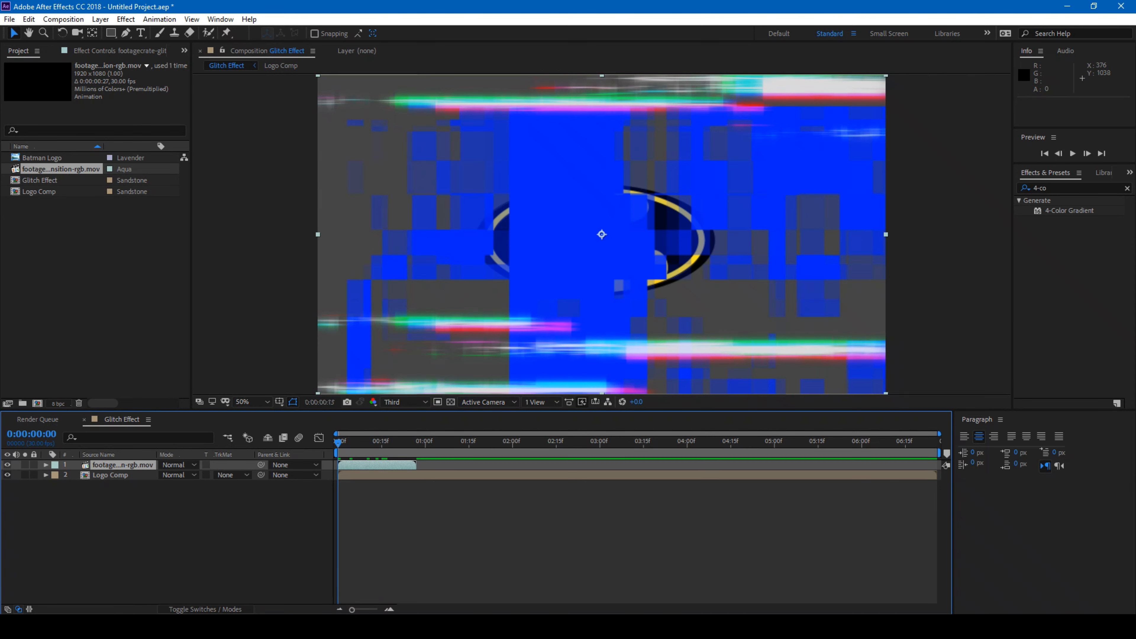
- Switch to the browser, examine the glitch transitions on FootageCrate, including Glitched Transition RGB, and return to After Effects
{"action": "left_click_drag", "start_coordinate": [1, 109], "coordinate": [485, 174]}
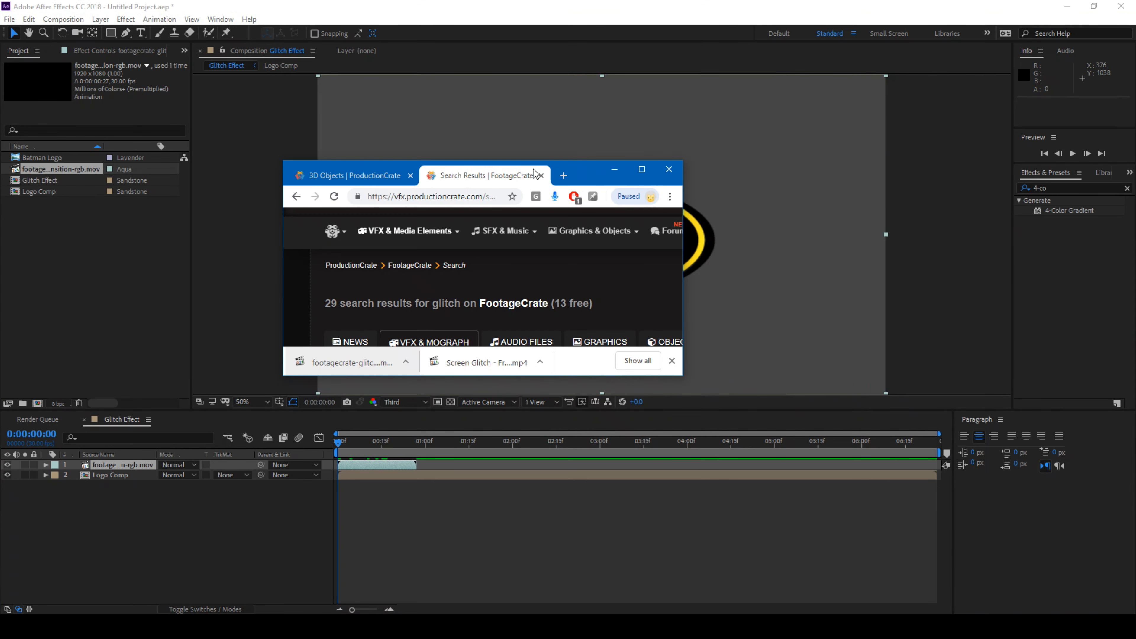
{"action": "double_click", "coordinate": [588, 169]}
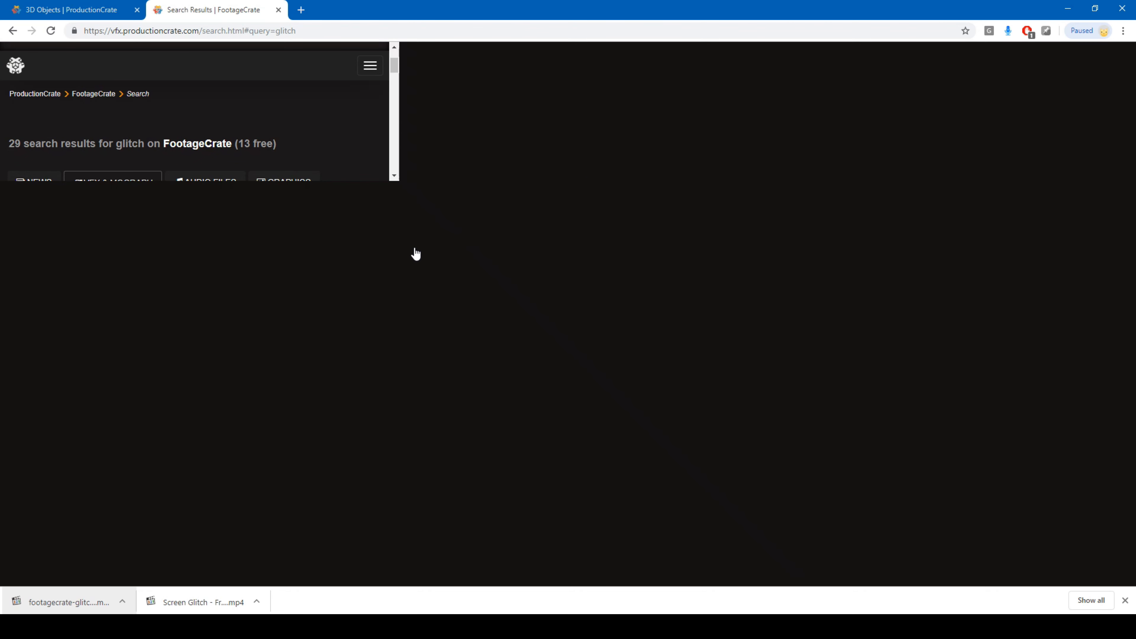
{"action": "scroll", "coordinate": [465, 255], "scroll_direction": "down", "scroll_amount": 3}
{"action": "scroll", "coordinate": [464, 255], "scroll_direction": "down", "scroll_amount": 4}
{"action": "scroll", "coordinate": [464, 254], "scroll_direction": "up", "scroll_amount": 7}
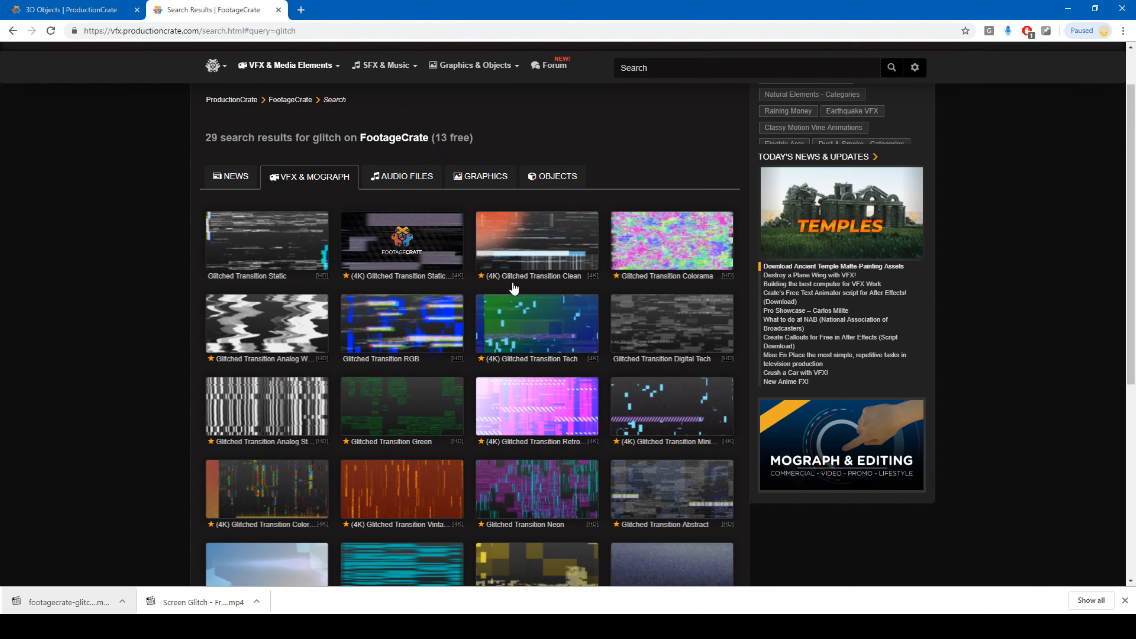
{"action": "mouse_move", "coordinate": [398, 322]}
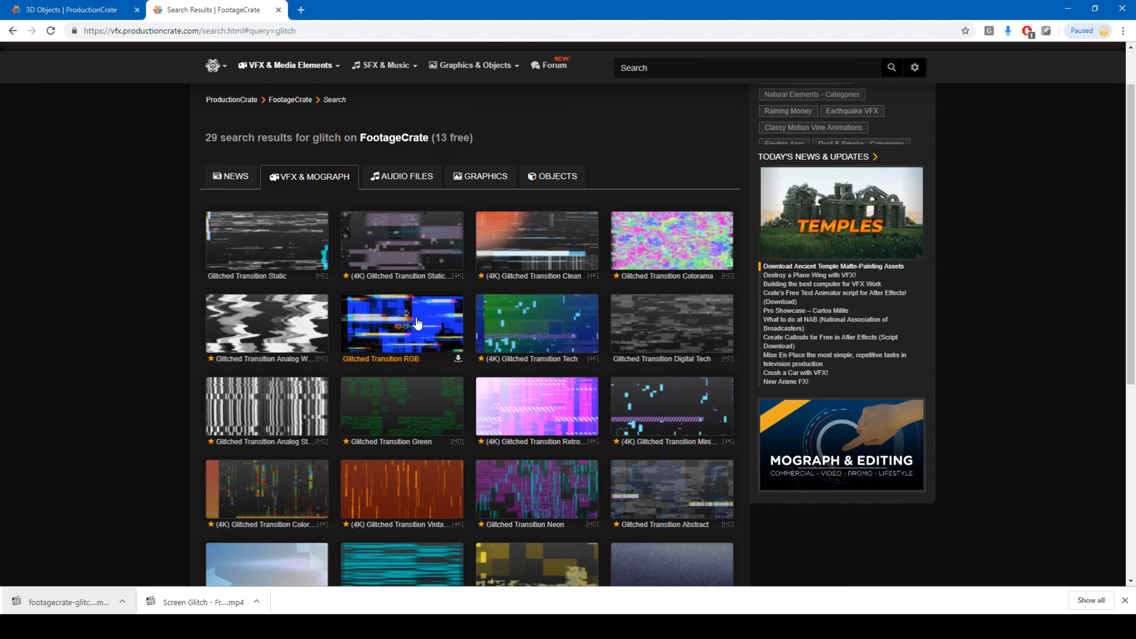
{"action": "scroll", "coordinate": [416, 322], "scroll_direction": "up", "scroll_amount": 1}
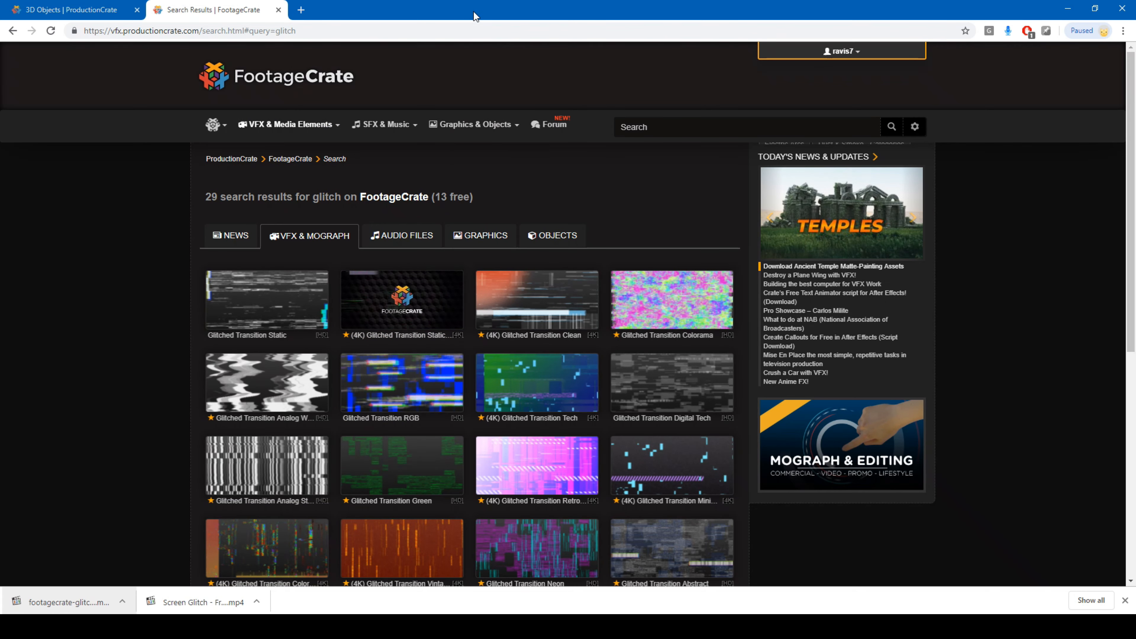
{"action": "left_click_drag", "start_coordinate": [476, 6], "coordinate": [0, 109]}
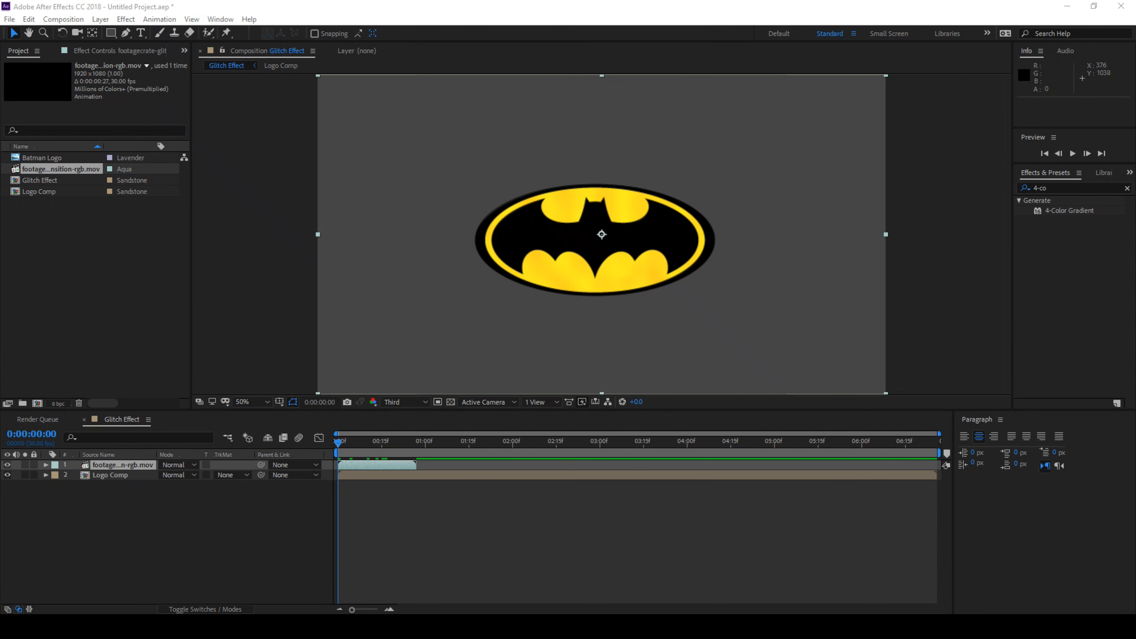
- Enable time remapping on the glitched transition footage layer
{"action": "left_click", "coordinate": [358, 466]}
{"action": "mouse_move", "coordinate": [370, 446]}
{"action": "left_mouse_down"}
{"action": "mouse_move", "coordinate": [411, 449]}
{"action": "mouse_move", "coordinate": [334, 442]}
{"action": "mouse_move", "coordinate": [390, 447]}
{"action": "left_mouse_up"}
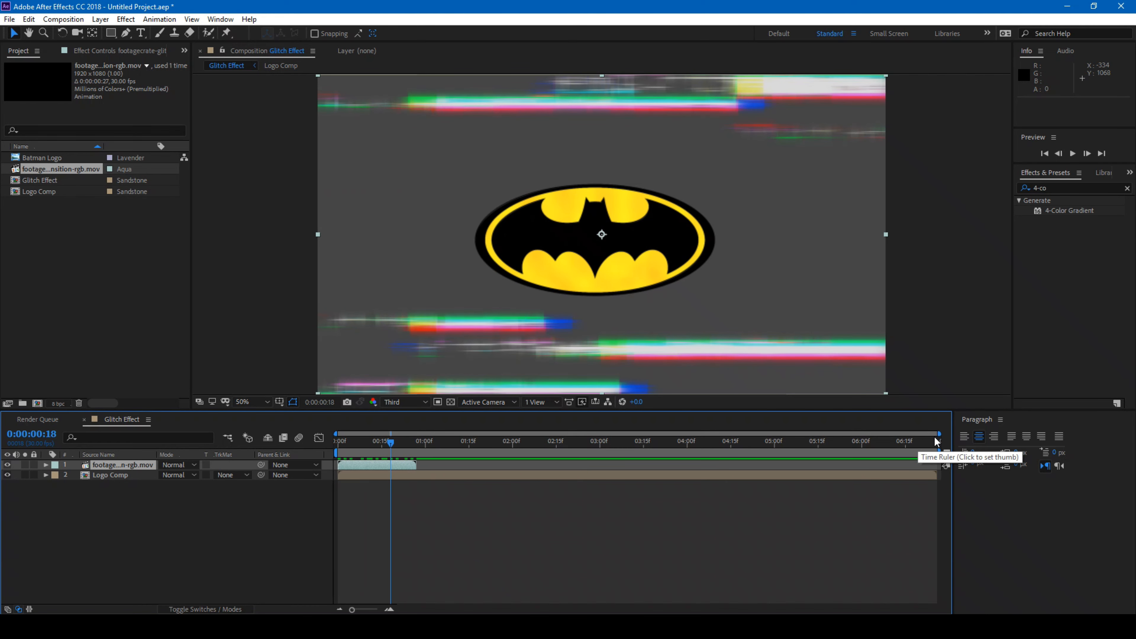
{"action": "right_click", "coordinate": [353, 468]}
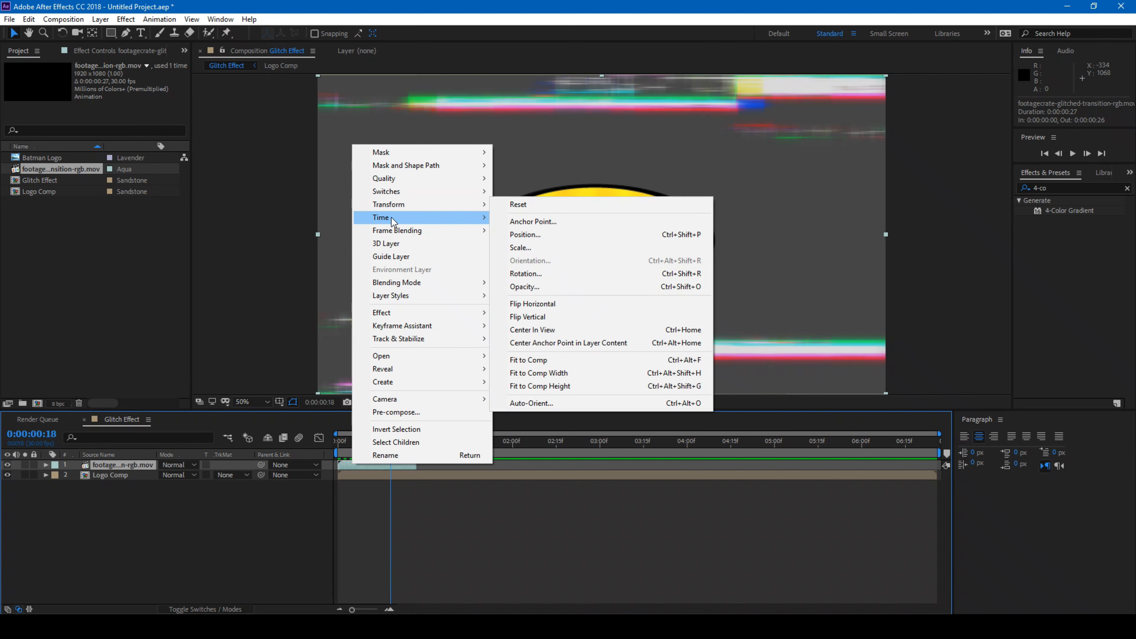
{"action": "mouse_move", "coordinate": [393, 220]}
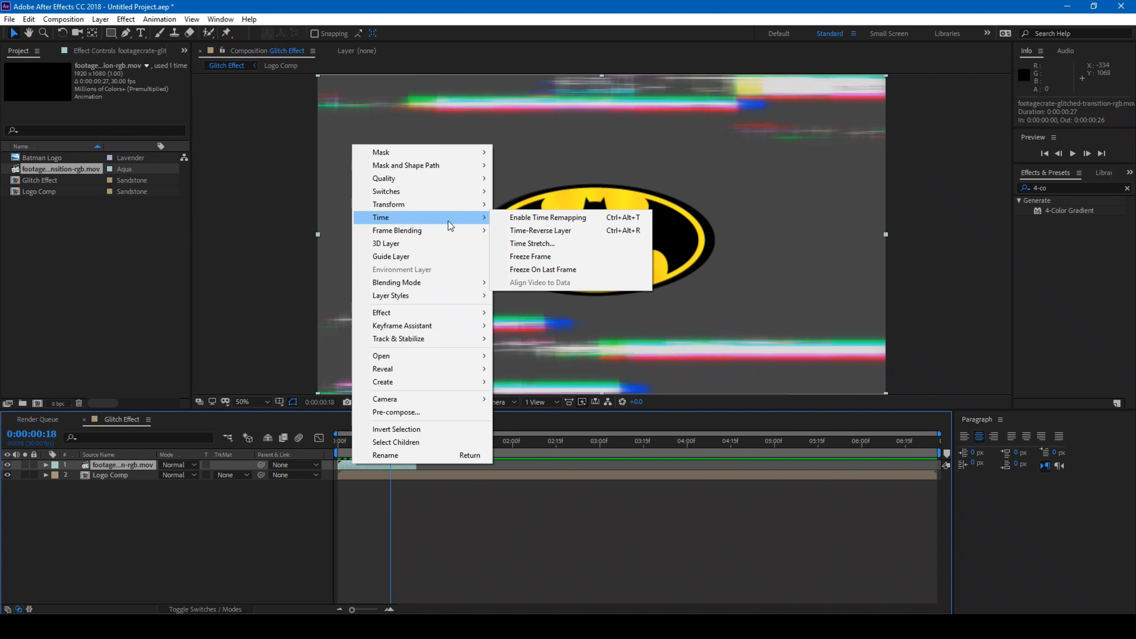
{"action": "left_click", "coordinate": [538, 218]}
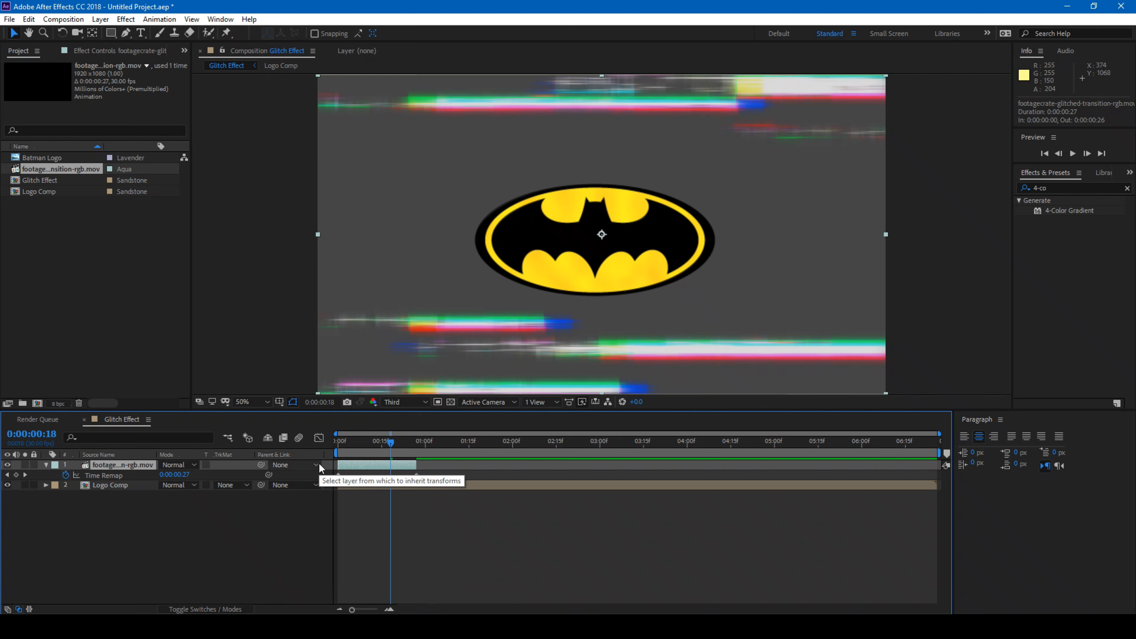
- Add the expression loopOut(); to the footage's Time Remap property and extend the layer to the composition's end
{"action": "left_click", "coordinate": [66, 475], "text": "alt"}
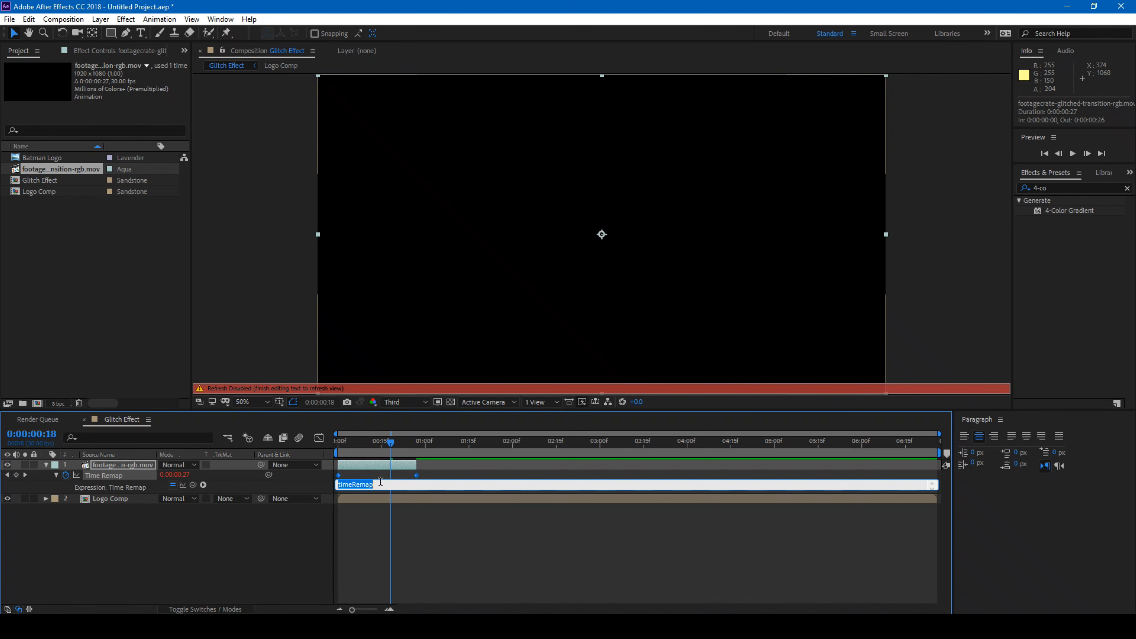
{"action": "type", "text": "loopOut();"}
{"action": "left_click", "coordinate": [360, 527]}
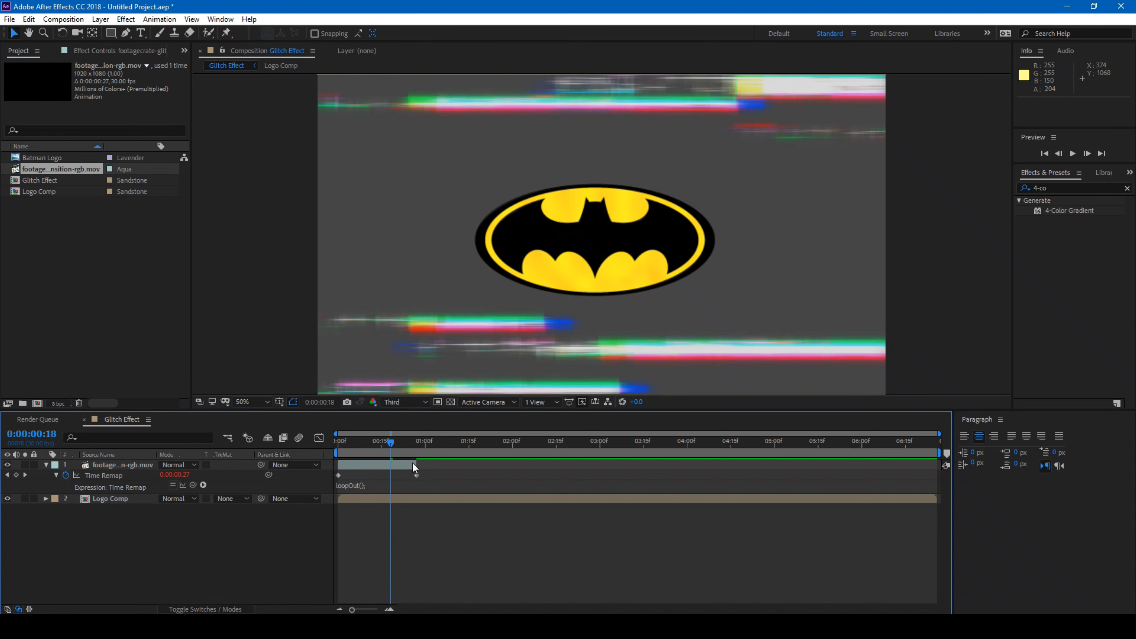
{"action": "left_click_drag", "start_coordinate": [415, 465], "coordinate": [939, 468]}
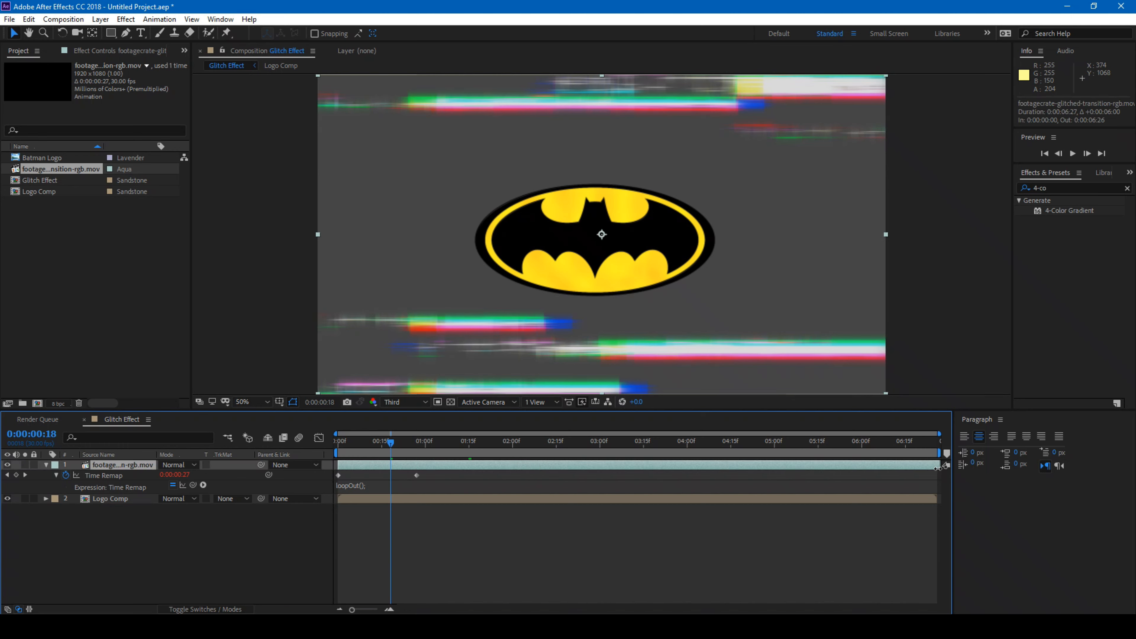
{"action": "mouse_move", "coordinate": [396, 444]}
{"action": "left_mouse_down"}
{"action": "mouse_move", "coordinate": [805, 456]}
{"action": "mouse_move", "coordinate": [339, 461]}
{"action": "left_mouse_up"}
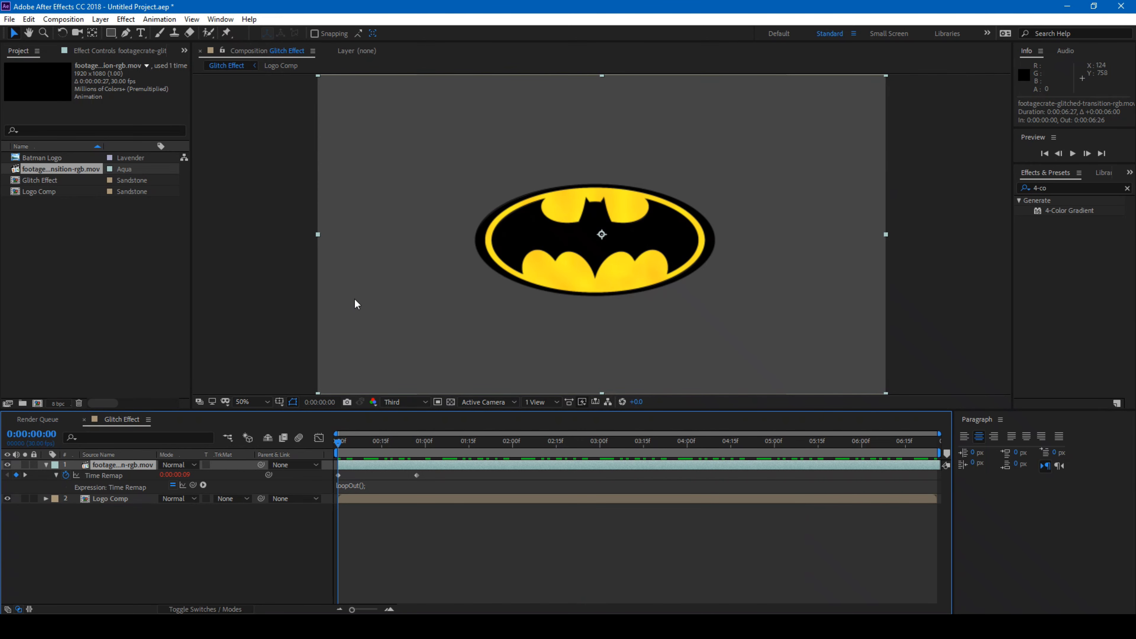
- Create a new adjustment layer at the top of the layer stack and rename it Glitch
{"action": "left_click", "coordinate": [101, 19]}
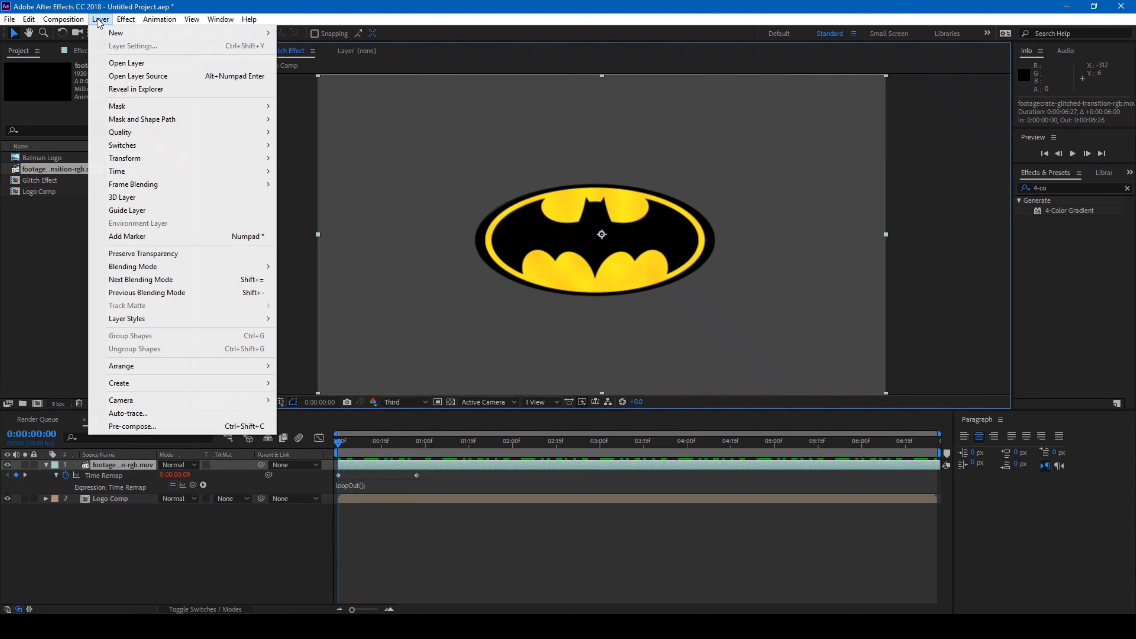
{"action": "mouse_move", "coordinate": [242, 36]}
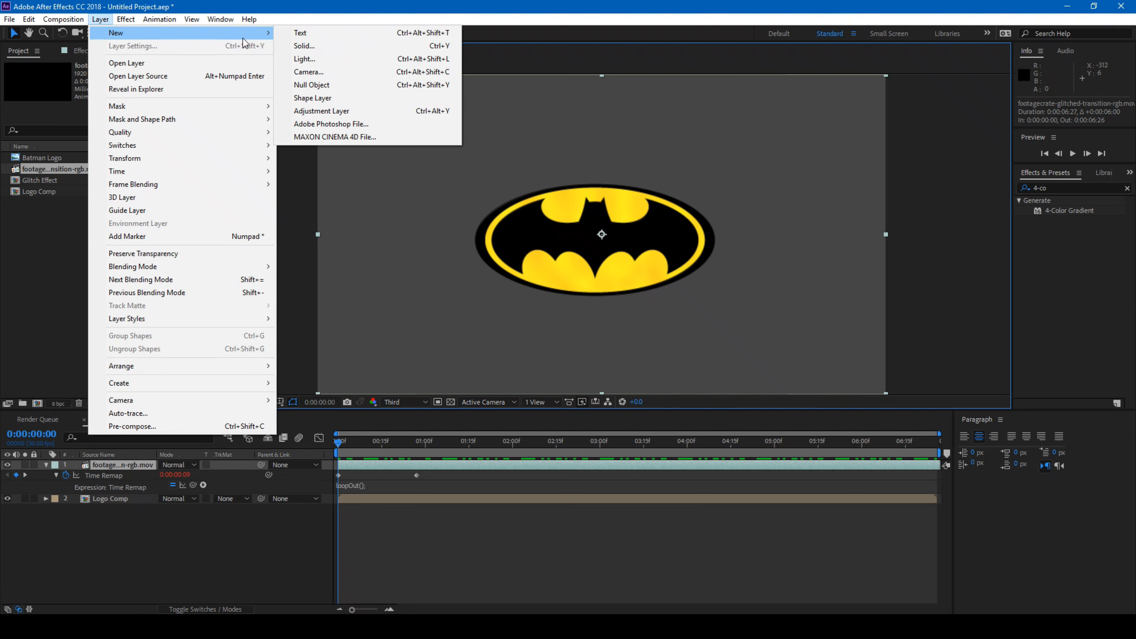
{"action": "left_click", "coordinate": [316, 112]}
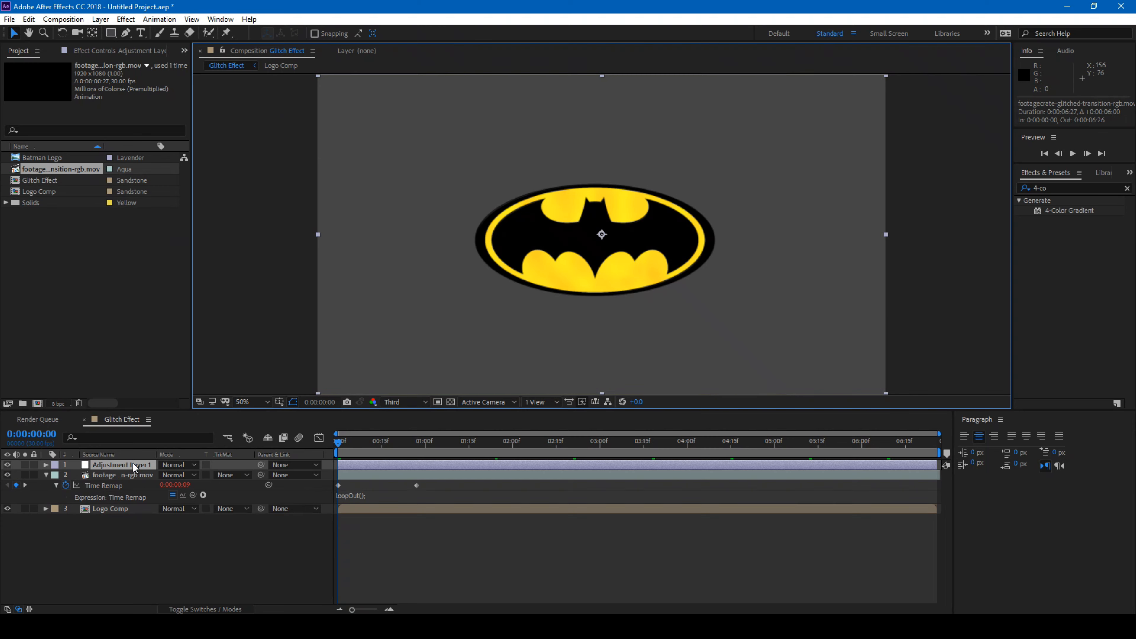
{"action": "right_click", "coordinate": [134, 468]}
{"action": "left_click", "coordinate": [167, 454]}
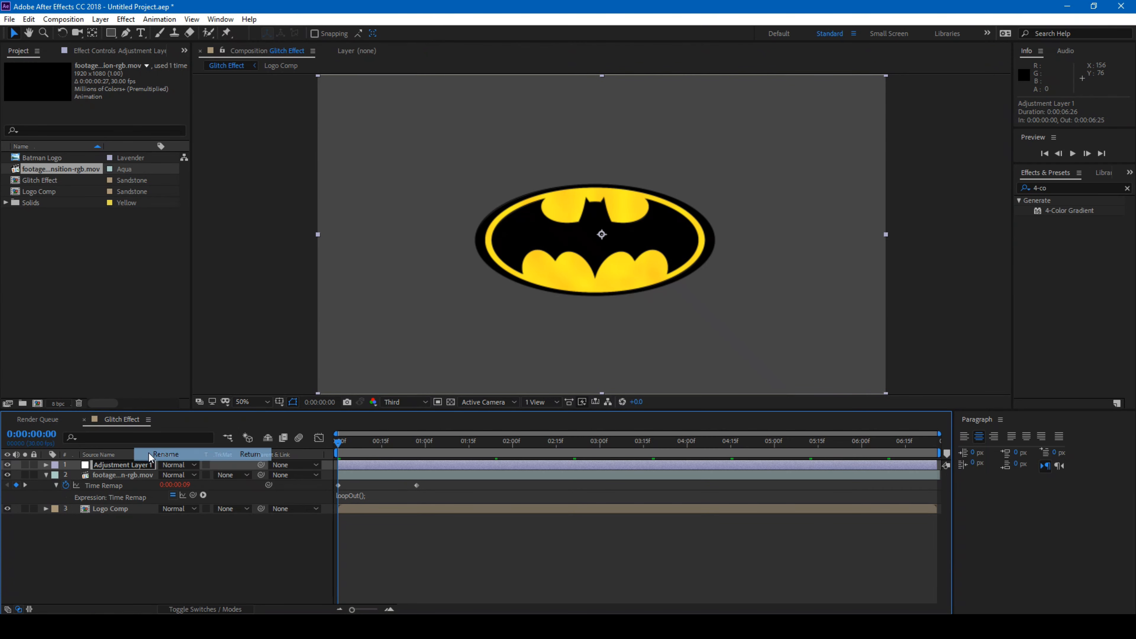
{"action": "type", "text": "Glitch"}
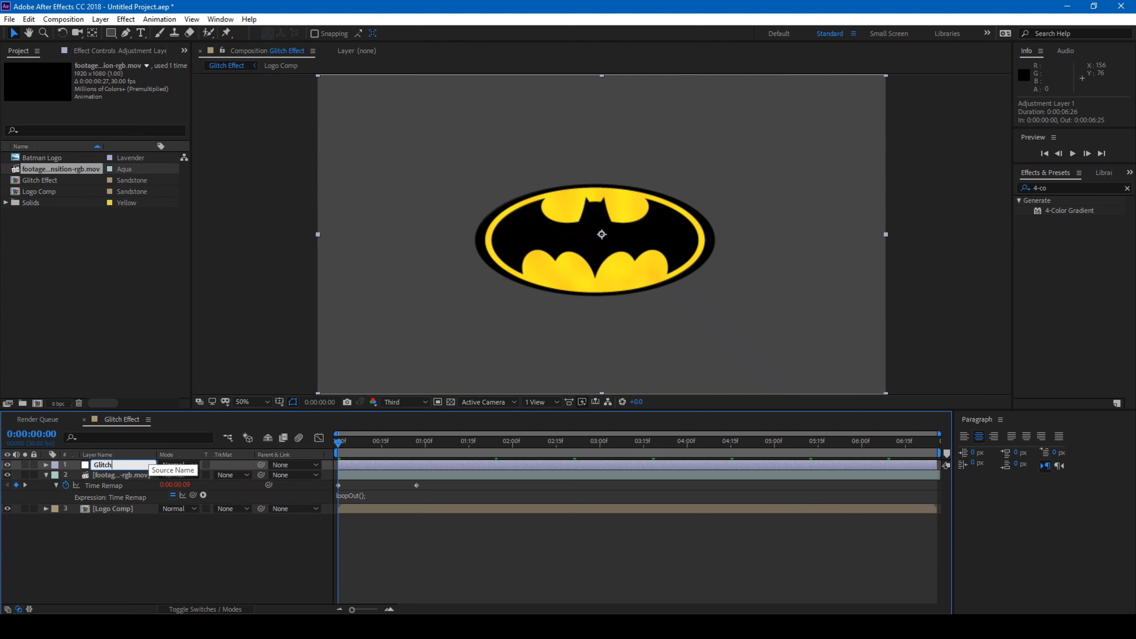
{"action": "key", "text": "Return"}
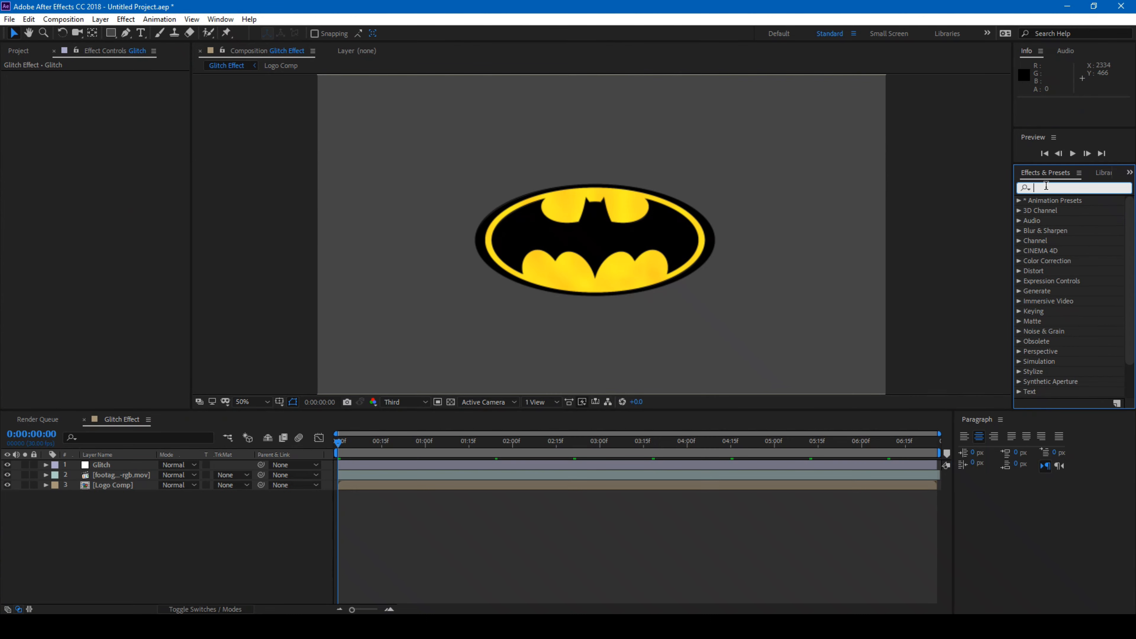
- Find the Displacement Map effect and apply it to the Glitch adjustment layer
{"action": "type", "text": "Displacement M"}
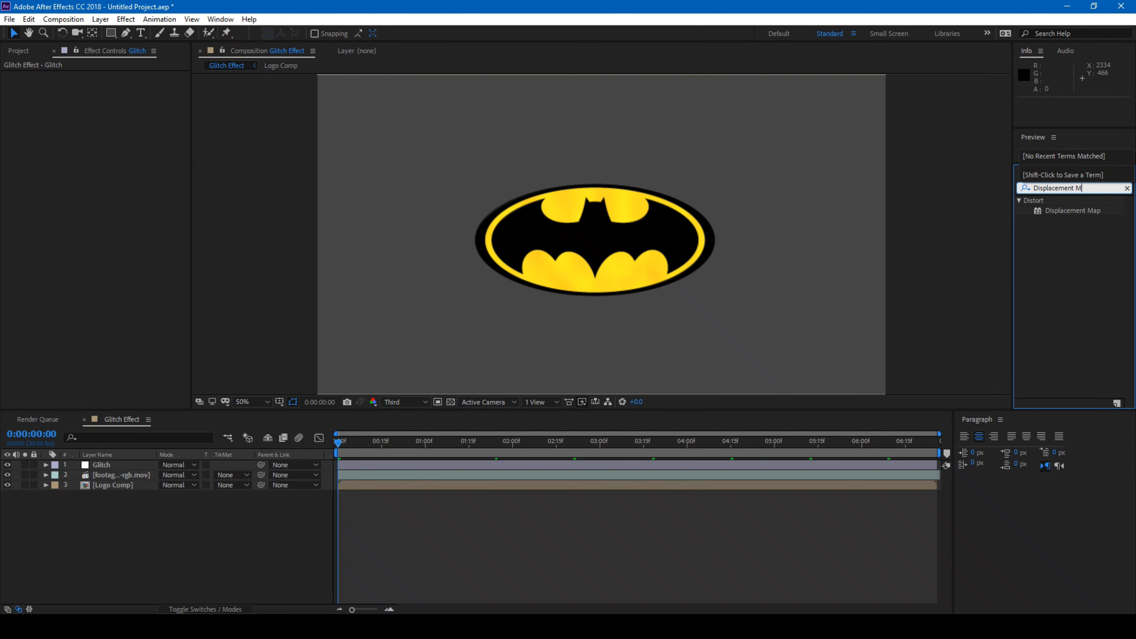
{"action": "type", "text": "ap"}
{"action": "left_click_drag", "start_coordinate": [1072, 210], "coordinate": [760, 256]}
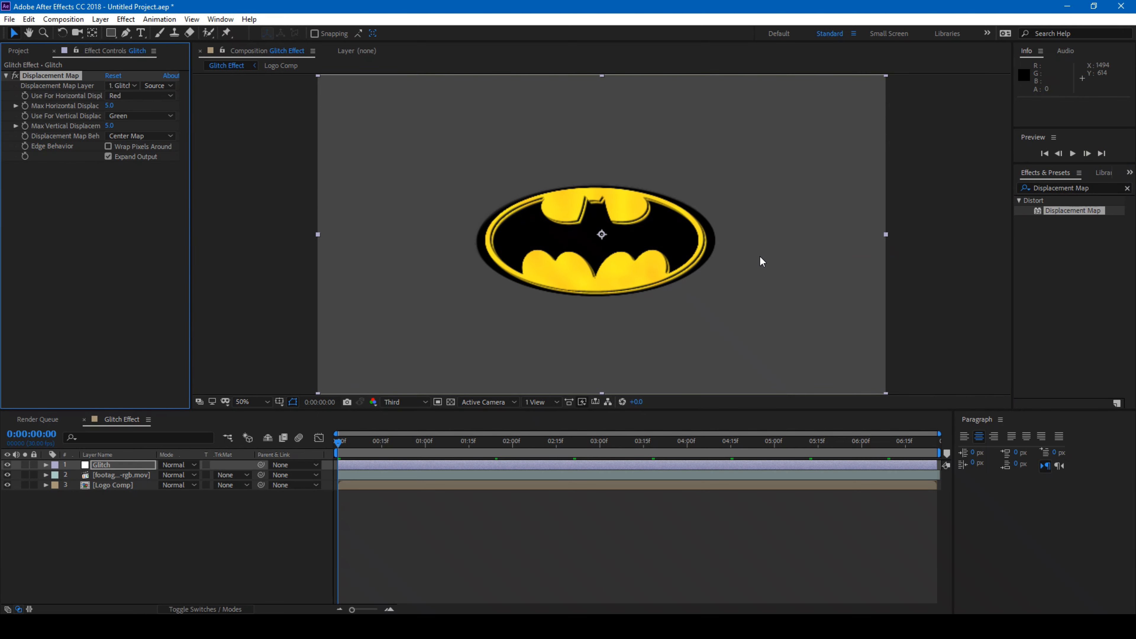
- Set the Displacement Map layer to footagecrate-glitched-transition-rgb.mov, with max horizontal displacement 50 and max vertical displacement 75
{"action": "left_click", "coordinate": [121, 85]}
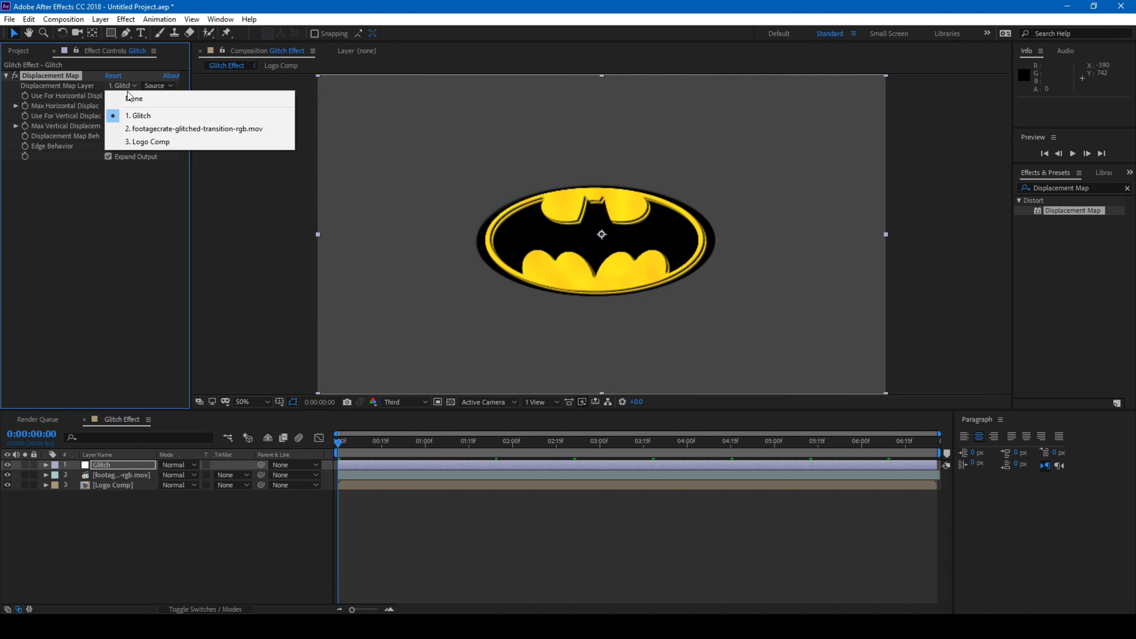
{"action": "left_click", "coordinate": [140, 129]}
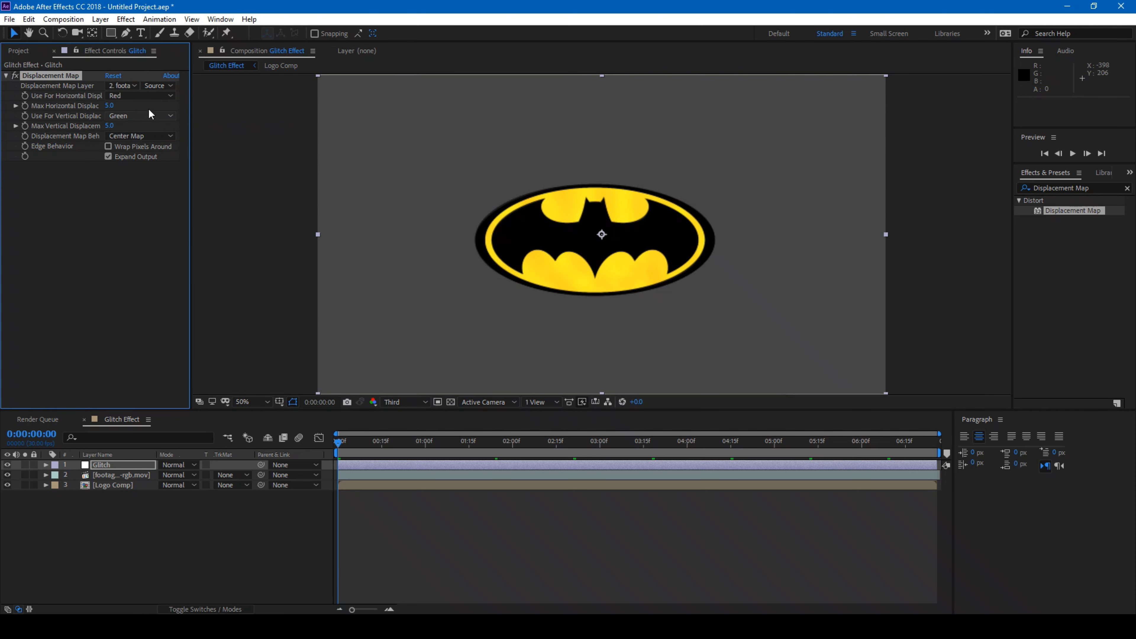
{"action": "left_click", "coordinate": [108, 106]}
{"action": "left_click", "coordinate": [108, 126]}
{"action": "key", "text": "Return"}
{"action": "left_click", "coordinate": [91, 236]}
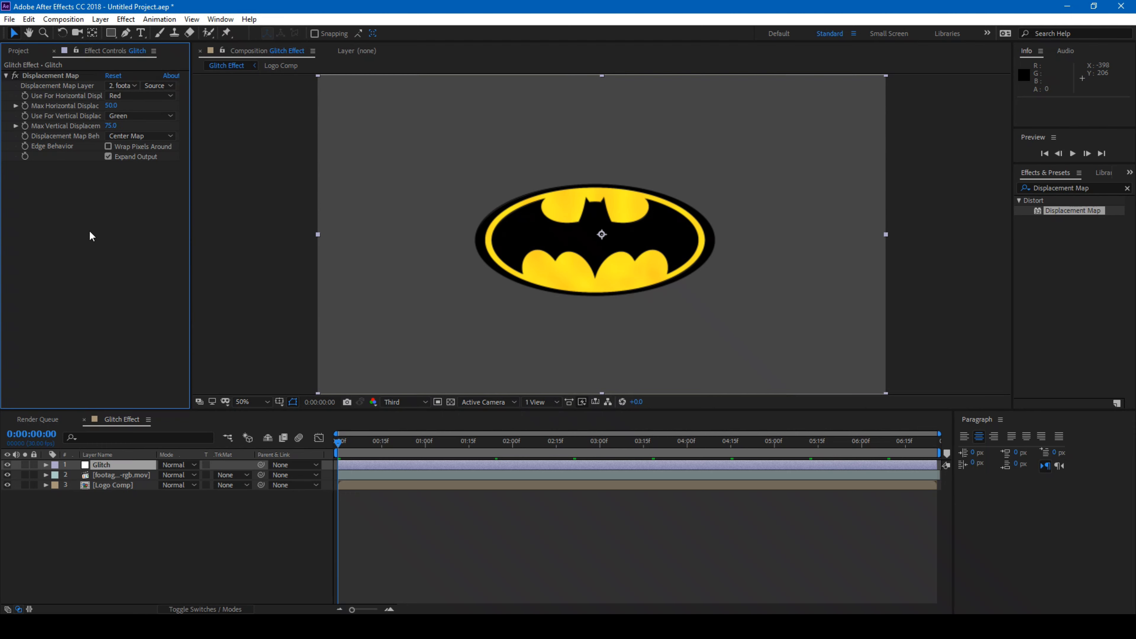
- Hide the glitched transition footage layer and preview the logo's glitch animation
{"action": "left_click", "coordinate": [7, 474]}
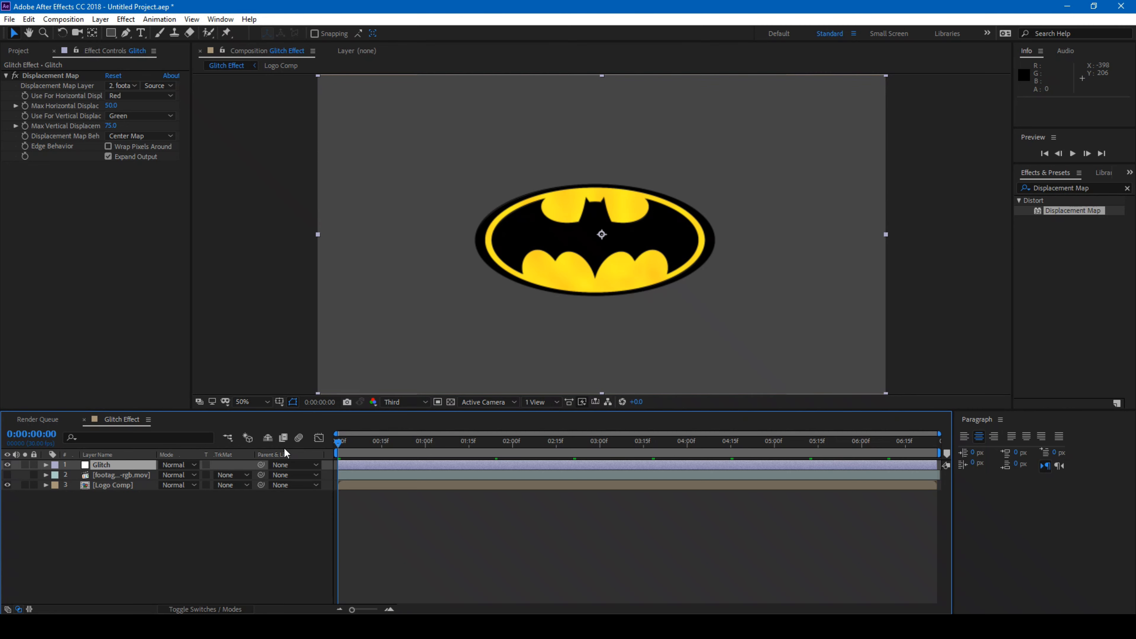
{"action": "key", "text": "space"}
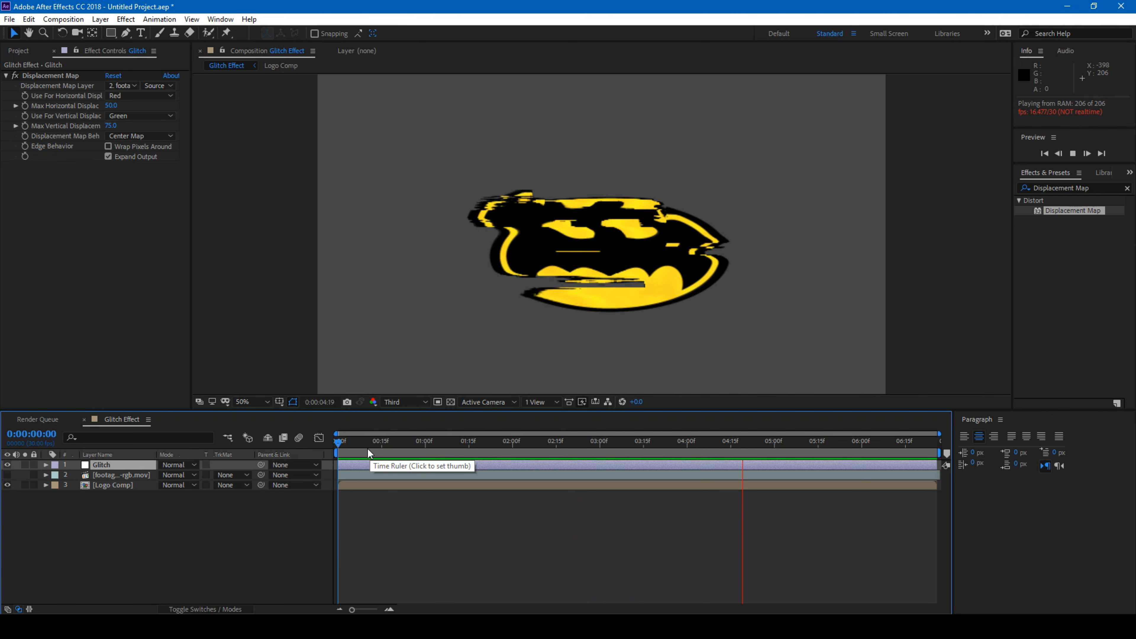
{"action": "left_click", "coordinate": [361, 442]}
{"action": "left_click_drag", "start_coordinate": [361, 442], "coordinate": [396, 442]}
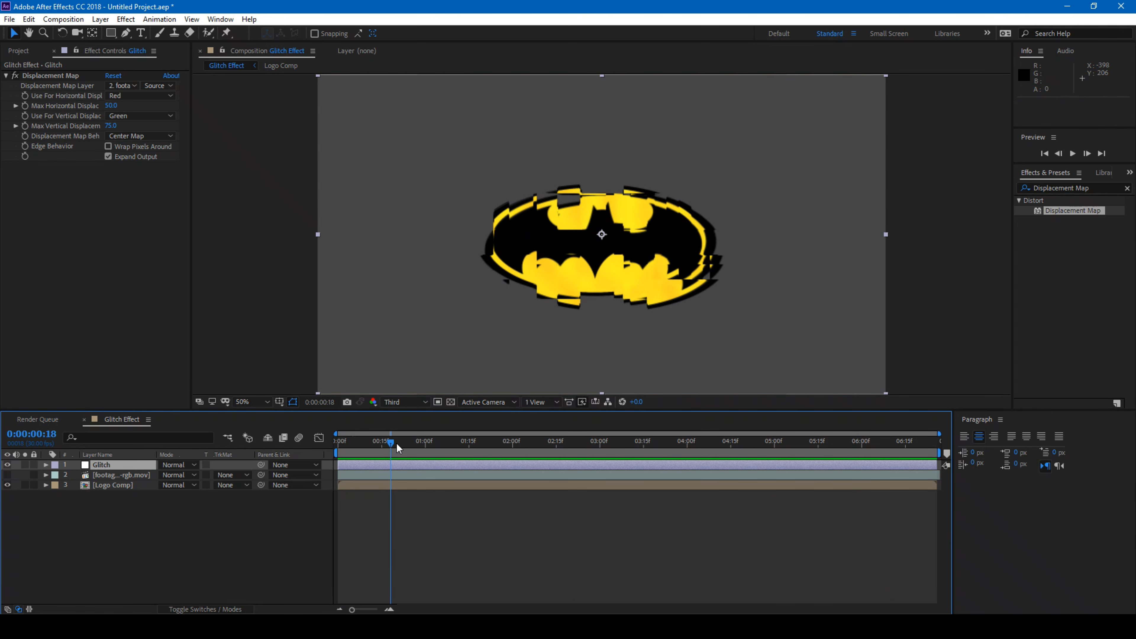
{"action": "left_click_drag", "start_coordinate": [396, 442], "coordinate": [476, 446]}
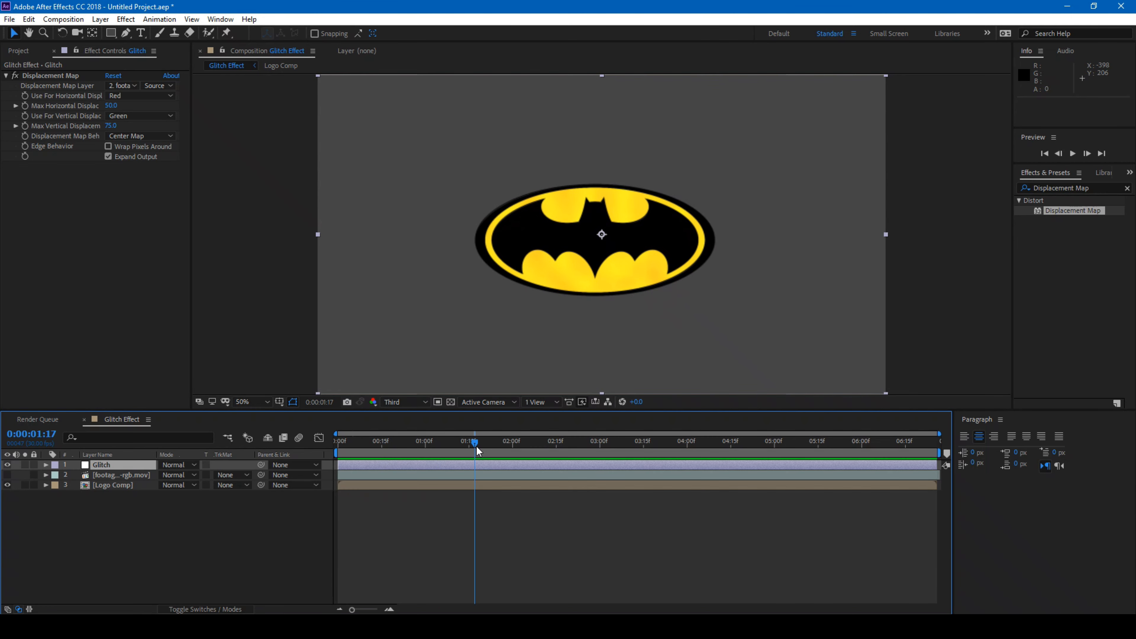
- Trim the end of the Glitch adjustment layer to 0:00:00:23, where the first glitch burst finishes
{"action": "left_click_drag", "start_coordinate": [476, 446], "coordinate": [407, 450]}
{"action": "left_click_drag", "start_coordinate": [938, 465], "coordinate": [787, 467]}
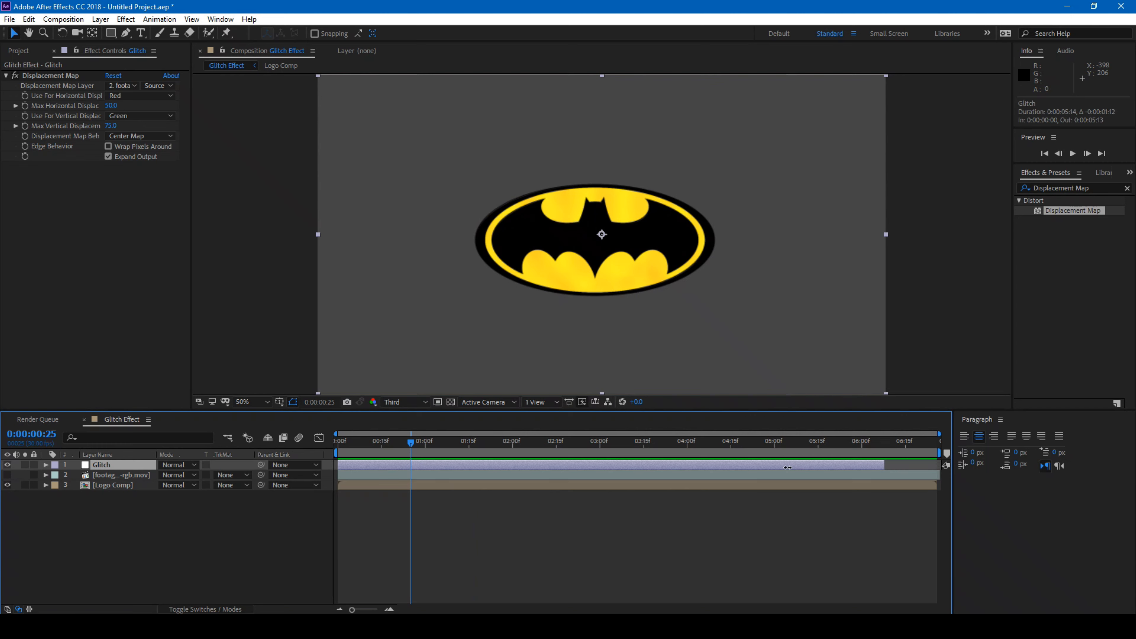
{"action": "left_click_drag", "start_coordinate": [787, 467], "coordinate": [407, 470]}
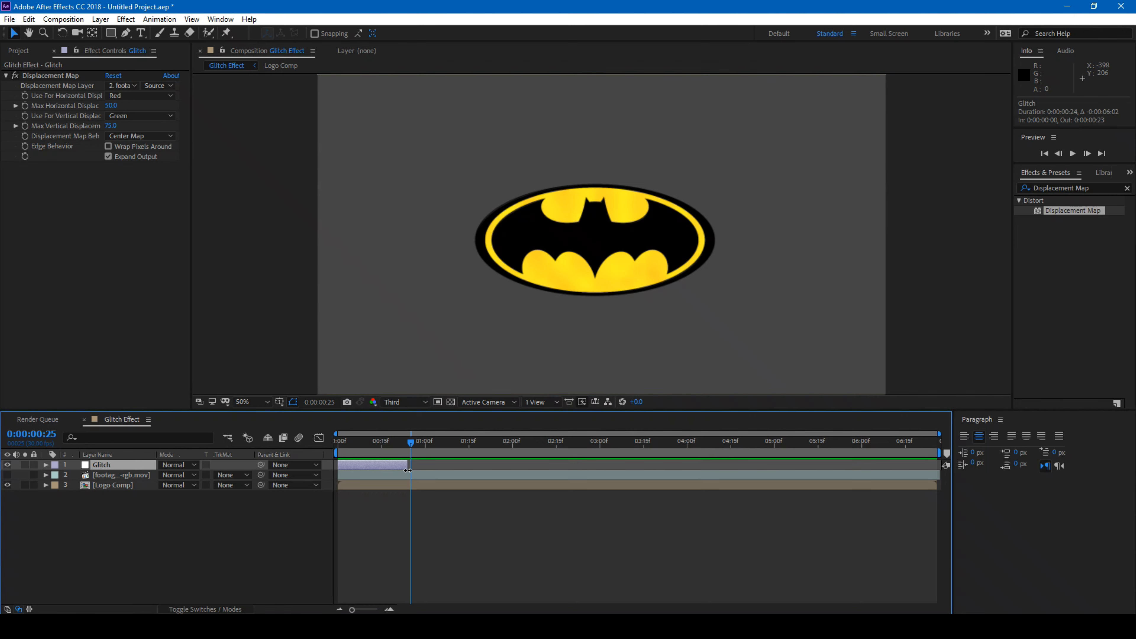
- Duplicate the trimmed Glitch layer and move the copy along the timeline to start at 0:00:01:23
{"action": "left_click", "coordinate": [388, 456]}
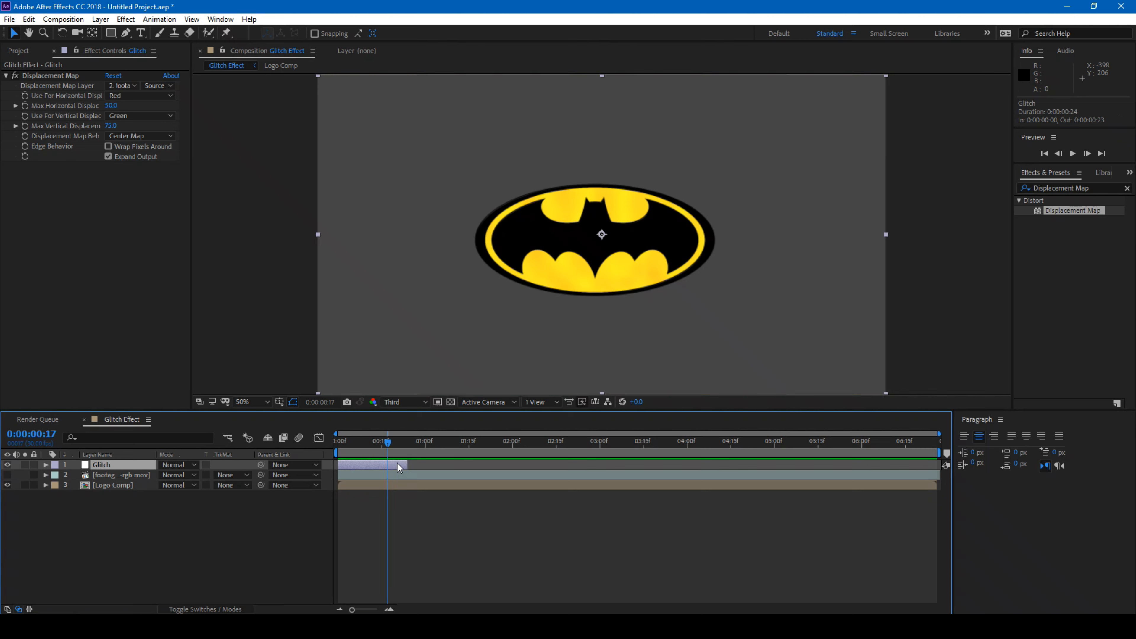
{"action": "key", "text": "ctrl+d"}
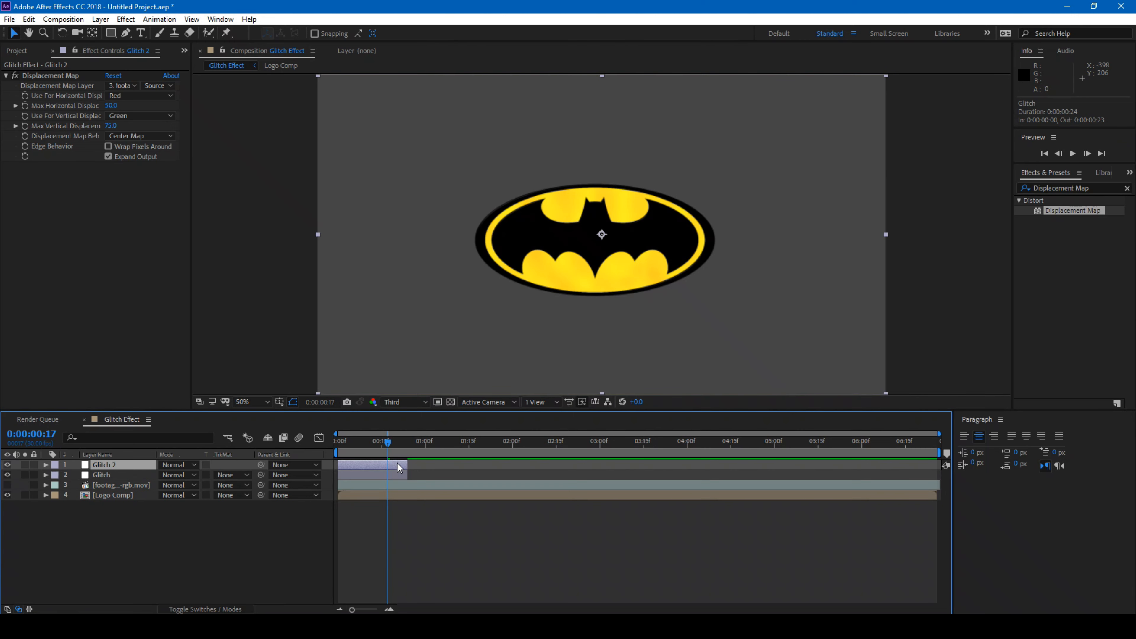
{"action": "left_click_drag", "start_coordinate": [396, 464], "coordinate": [420, 444]}
- Check the logo's appearance at several points inside and between the two Glitch layers' time spans
{"action": "left_click", "coordinate": [440, 442]}
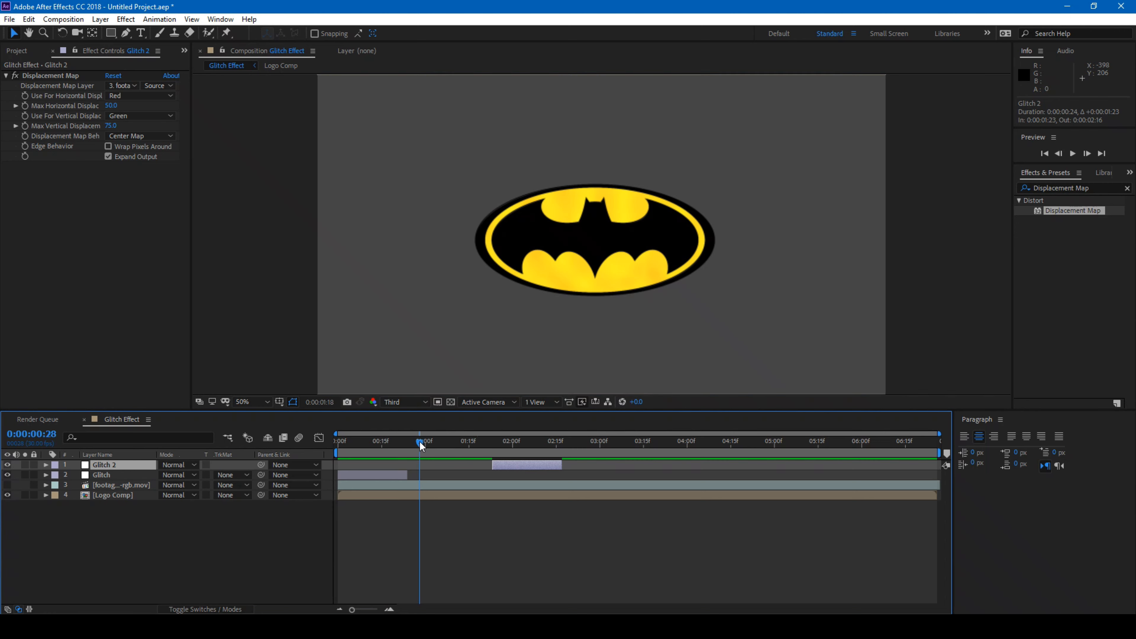
{"action": "left_click", "coordinate": [388, 445]}
{"action": "left_click", "coordinate": [366, 446]}
{"action": "left_click", "coordinate": [353, 442]}
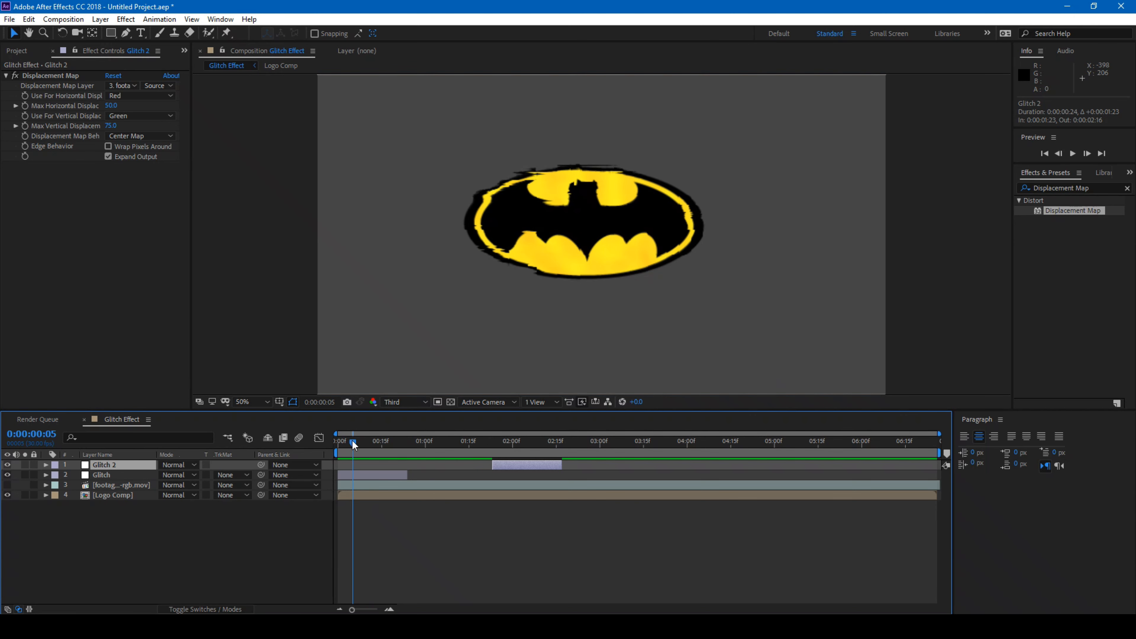
{"action": "left_click", "coordinate": [500, 442]}
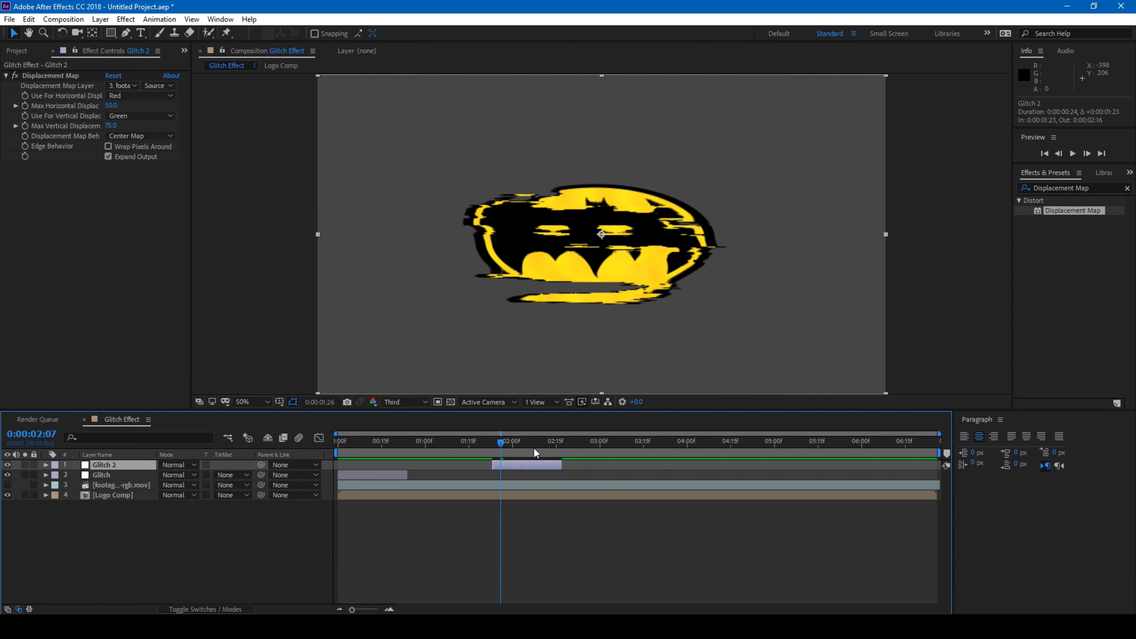
{"action": "left_click", "coordinate": [532, 444]}
{"action": "left_click", "coordinate": [457, 441]}
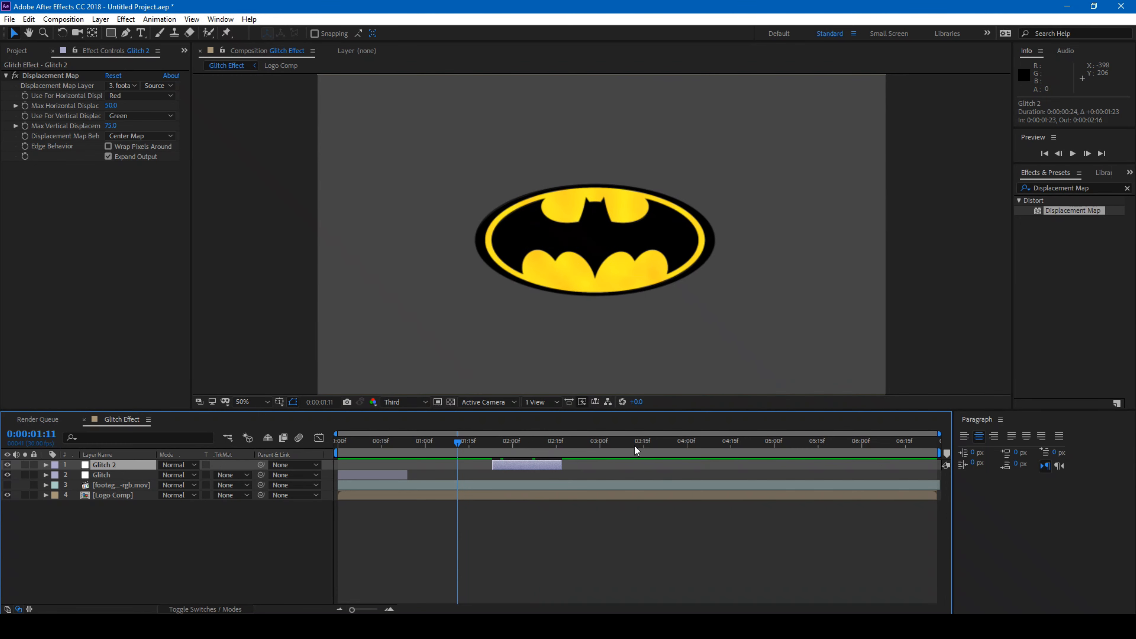
- Pre-compose all four layers into a new composition named Glitch Logo Layer, moving all attributes into it
{"action": "left_click", "coordinate": [114, 486]}
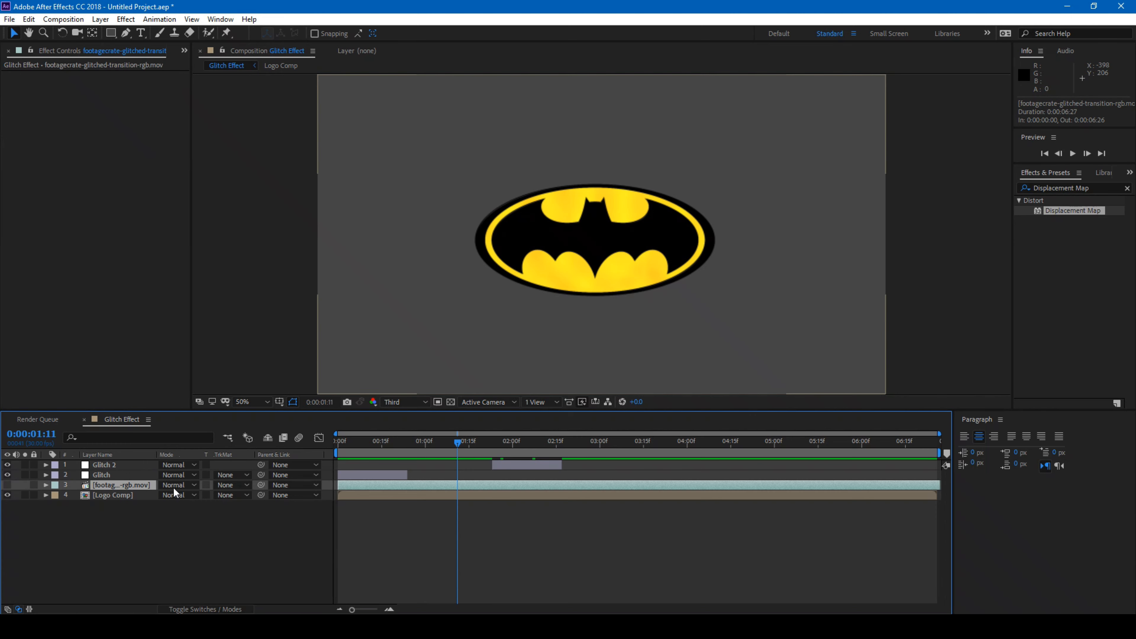
{"action": "left_click", "coordinate": [103, 493]}
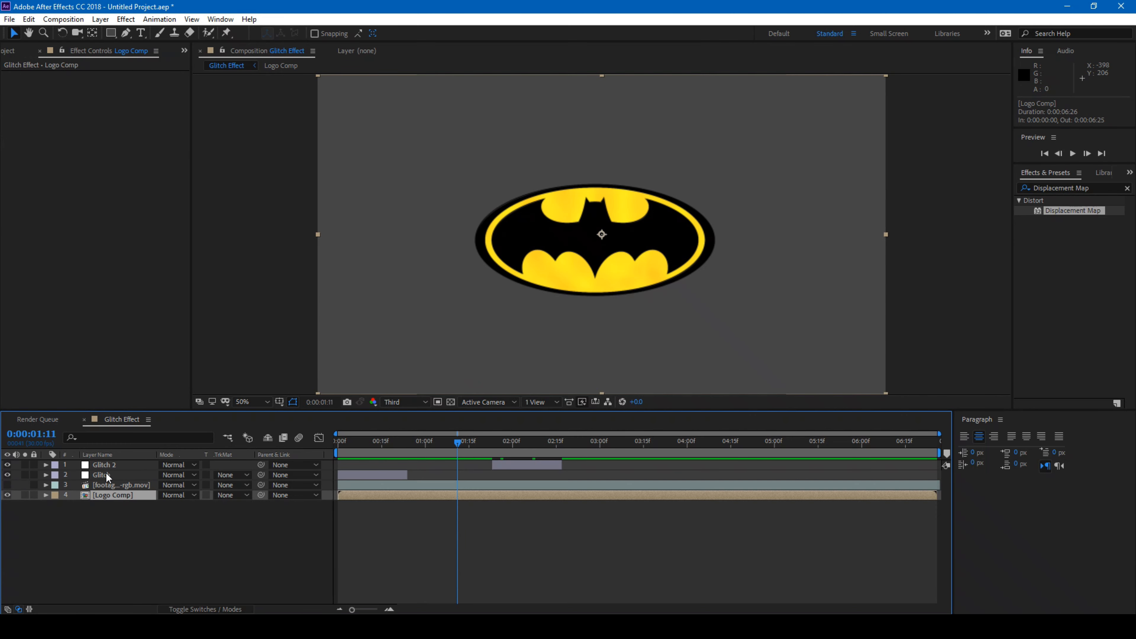
{"action": "left_click", "coordinate": [106, 466], "text": "shift"}
{"action": "right_click", "coordinate": [106, 465]}
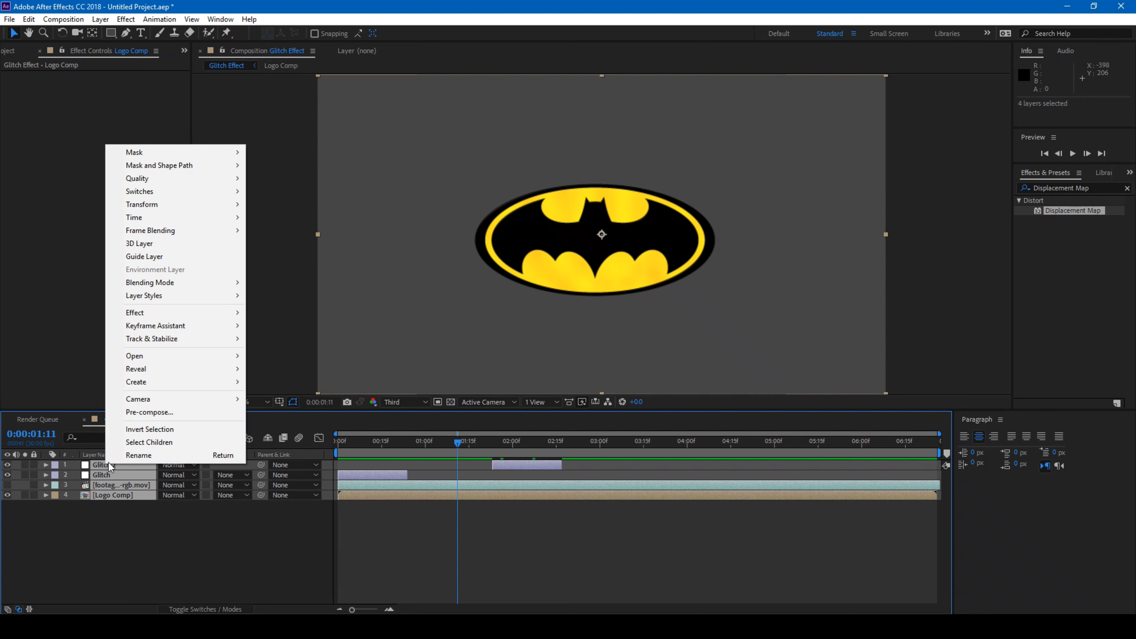
{"action": "left_click", "coordinate": [140, 412]}
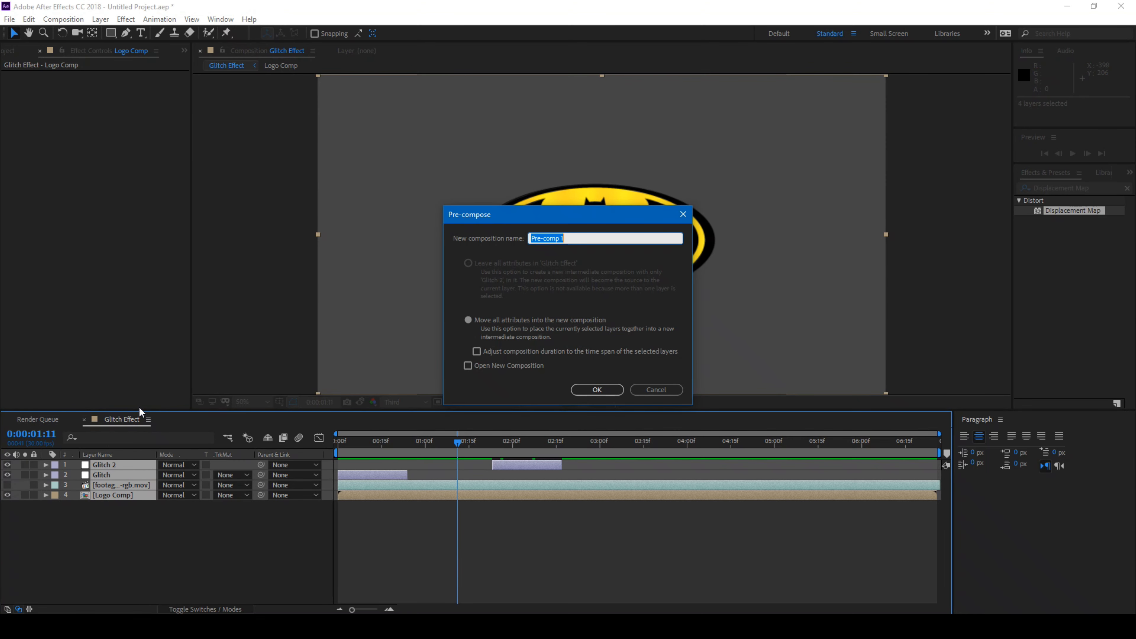
{"action": "type", "text": "Glitc"}
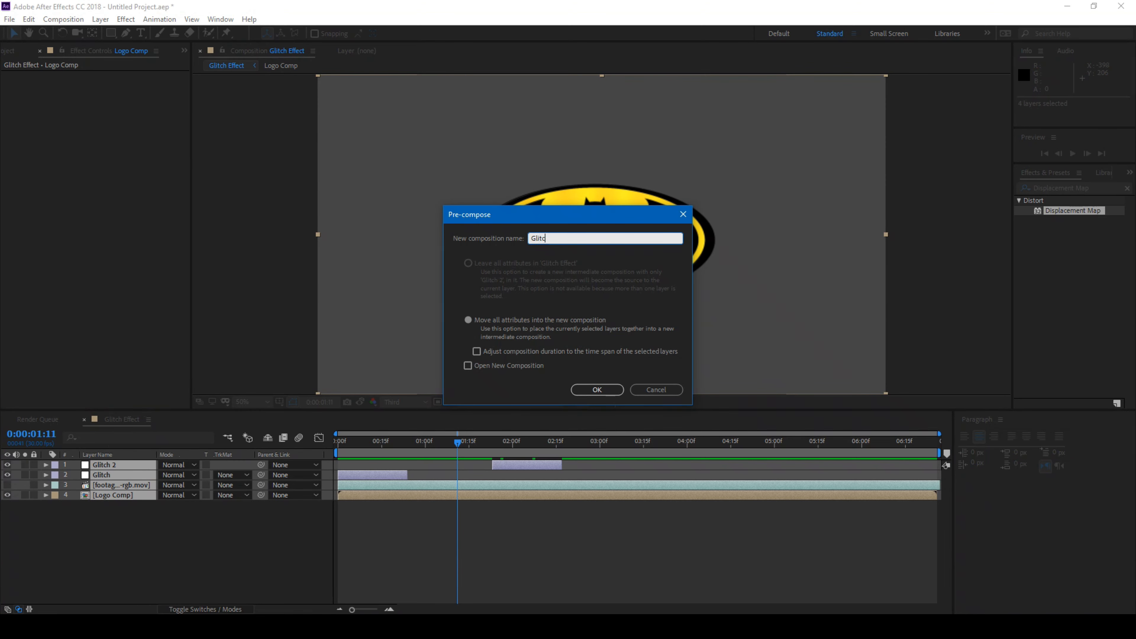
{"action": "type", "text": "h Logo Layer"}
{"action": "key", "text": "Return"}
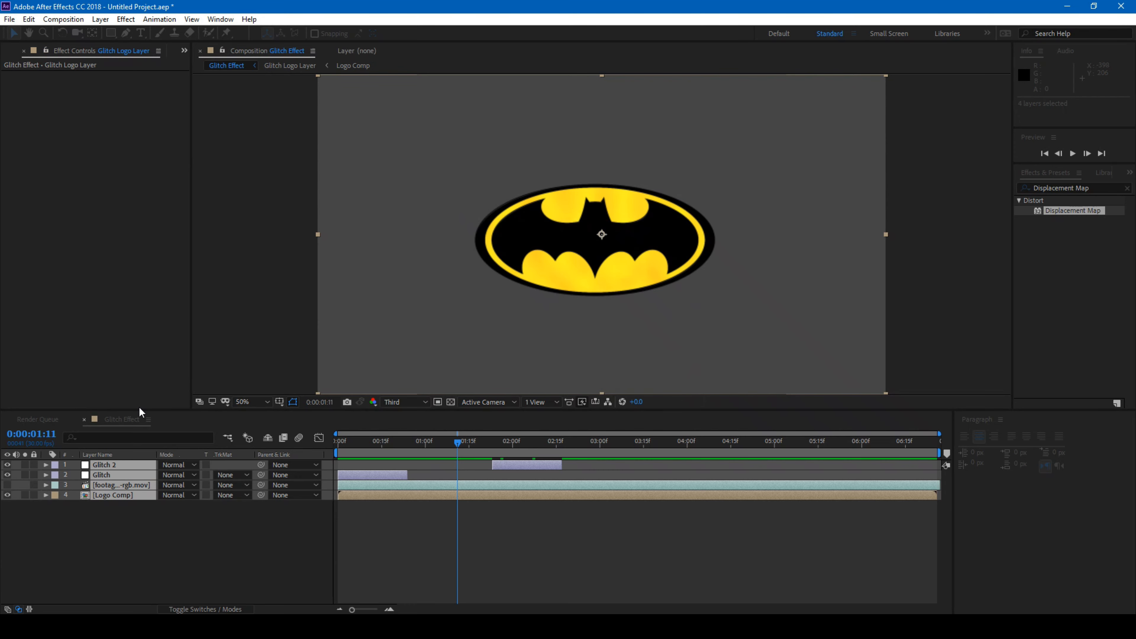
{"action": "left_click", "coordinate": [533, 482]}
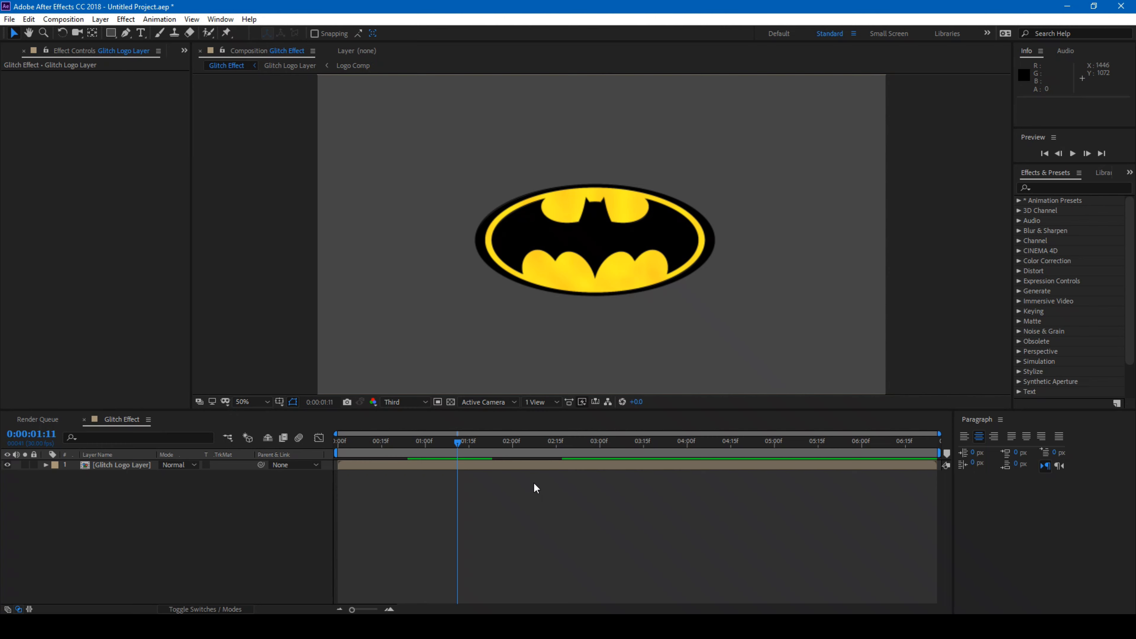
{"action": "left_click", "coordinate": [533, 482]}
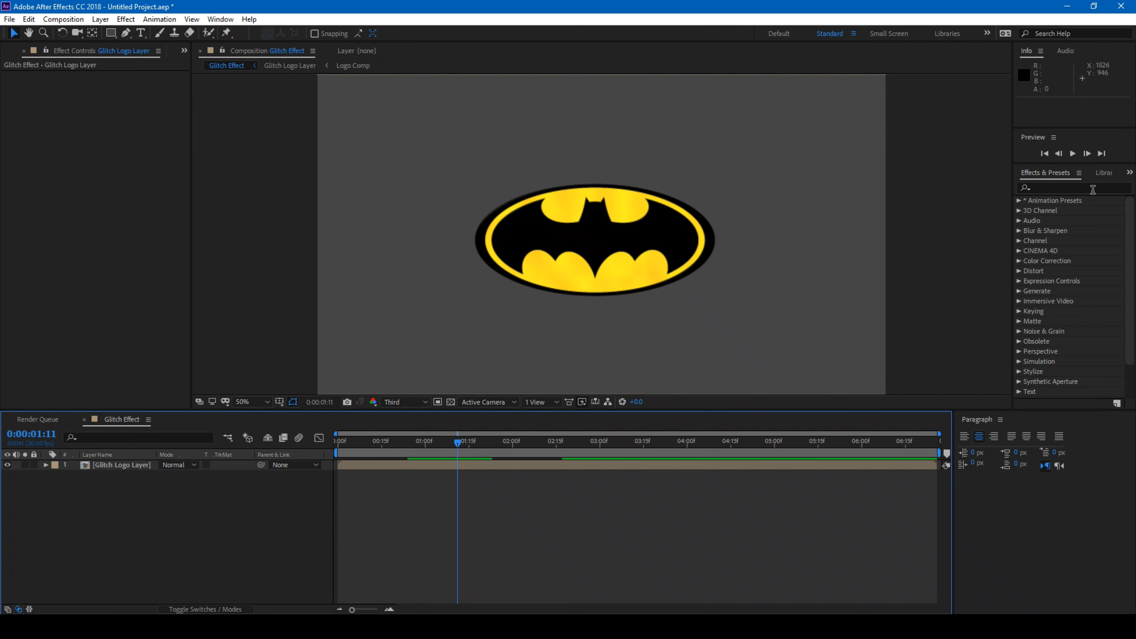
- Find the Shift Channels effect and apply it to the Glitch Logo Layer pre-comp
{"action": "left_click", "coordinate": [1067, 189]}
{"action": "left_click", "coordinate": [1066, 187]}
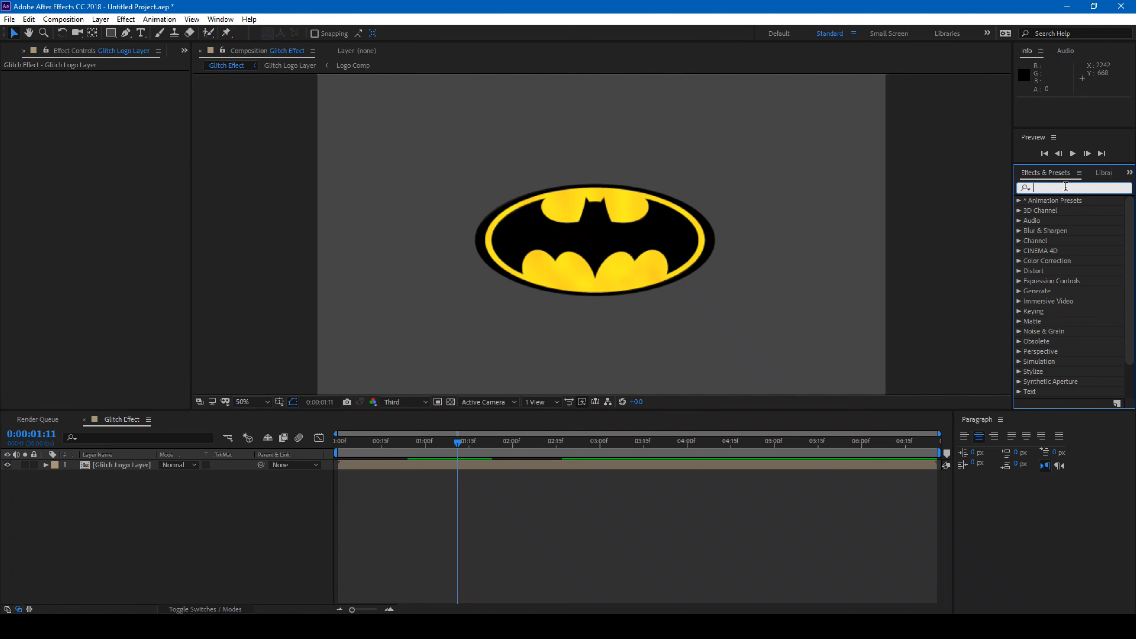
{"action": "type", "text": "shift"}
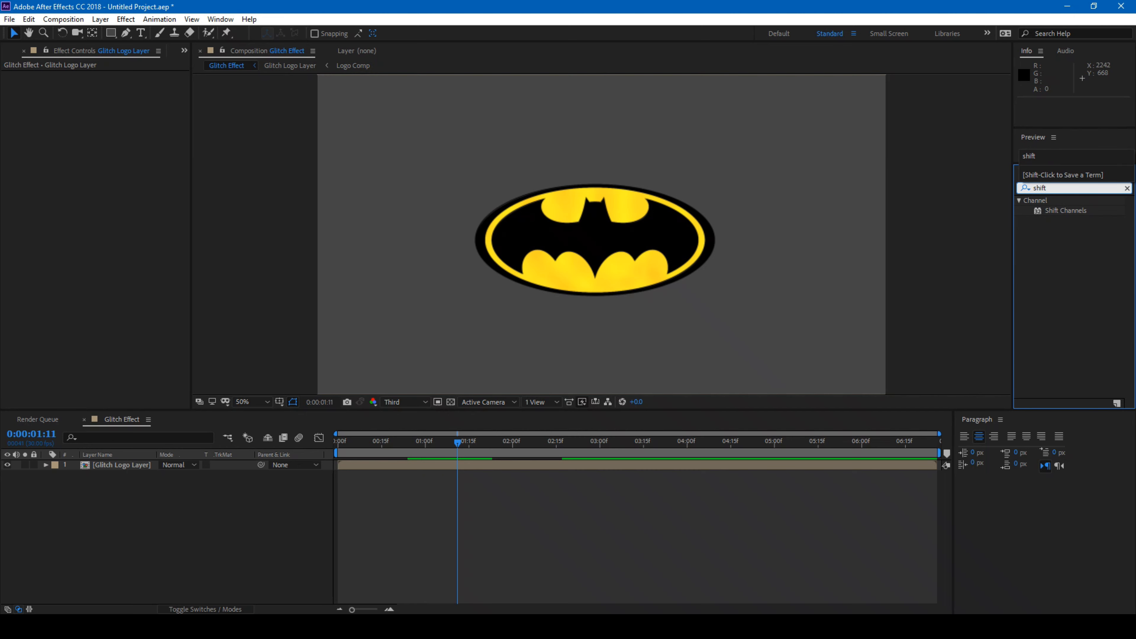
{"action": "left_click", "coordinate": [1072, 208]}
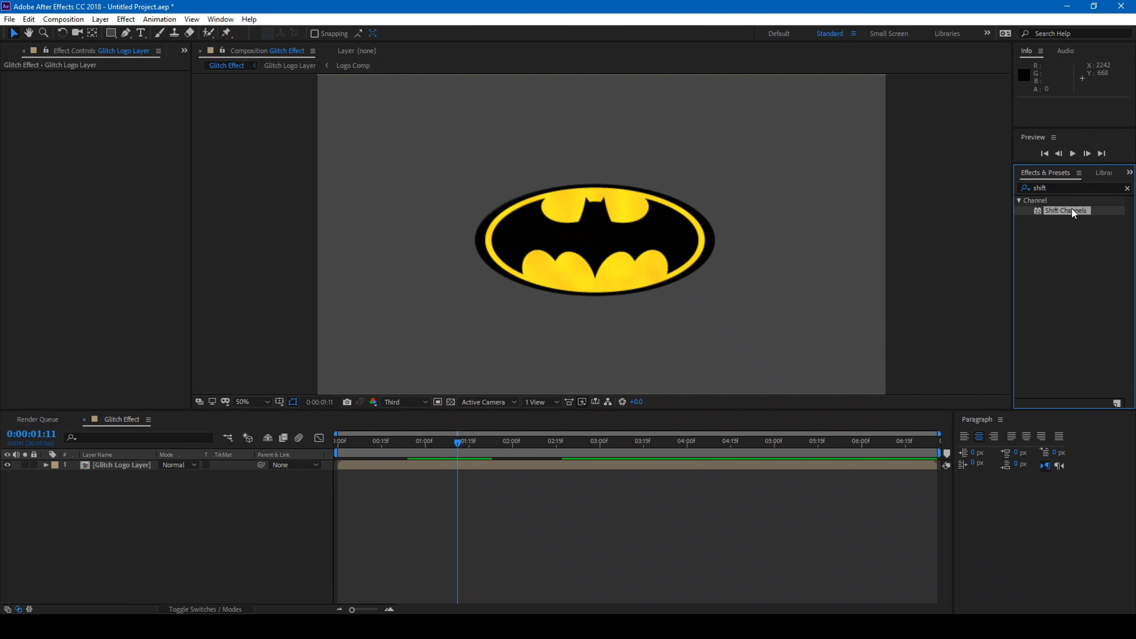
{"action": "left_click_drag", "start_coordinate": [1071, 207], "coordinate": [677, 254]}
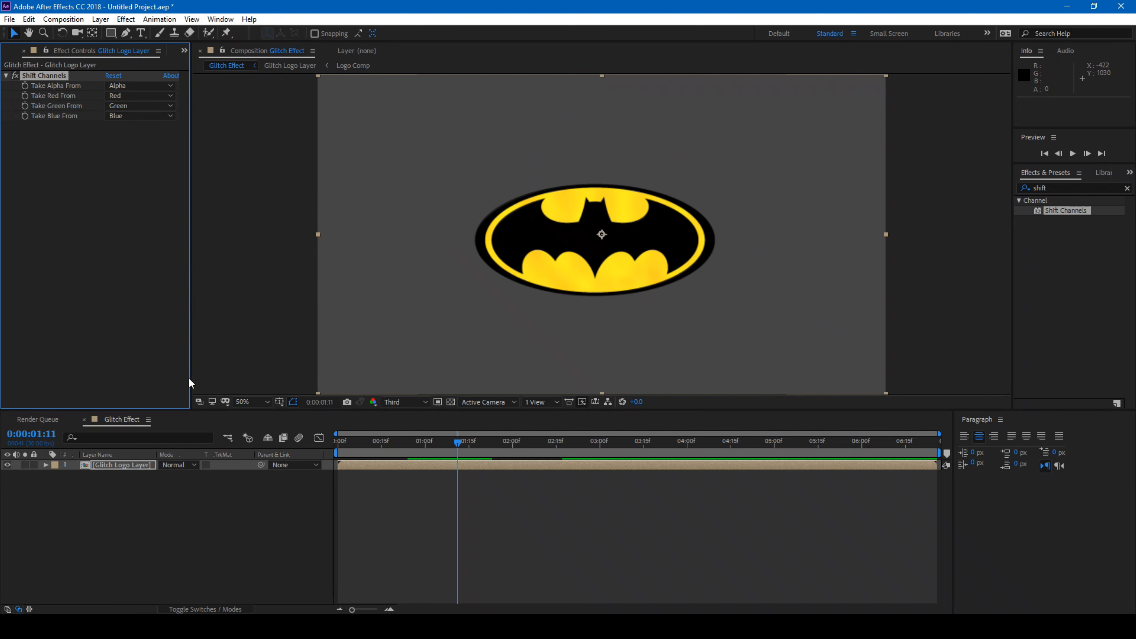
- Duplicate the Glitch Logo Layer twice, making three stacked copies
{"action": "left_click", "coordinate": [115, 463]}
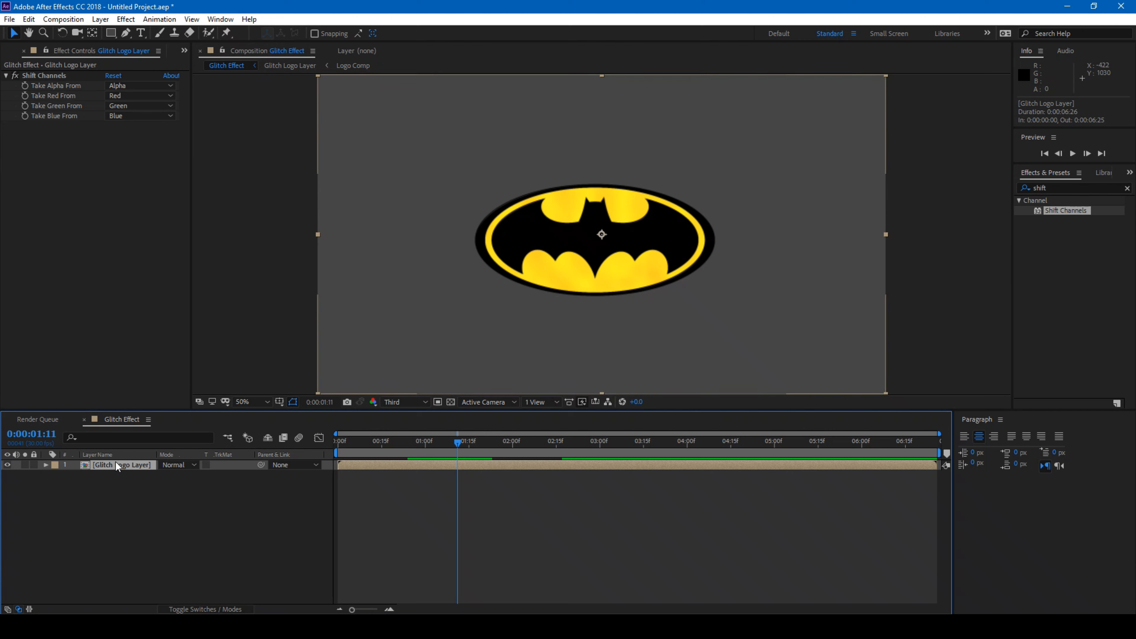
{"action": "key", "text": "ctrl+d"}
{"action": "key", "text": "ctrl+d"}
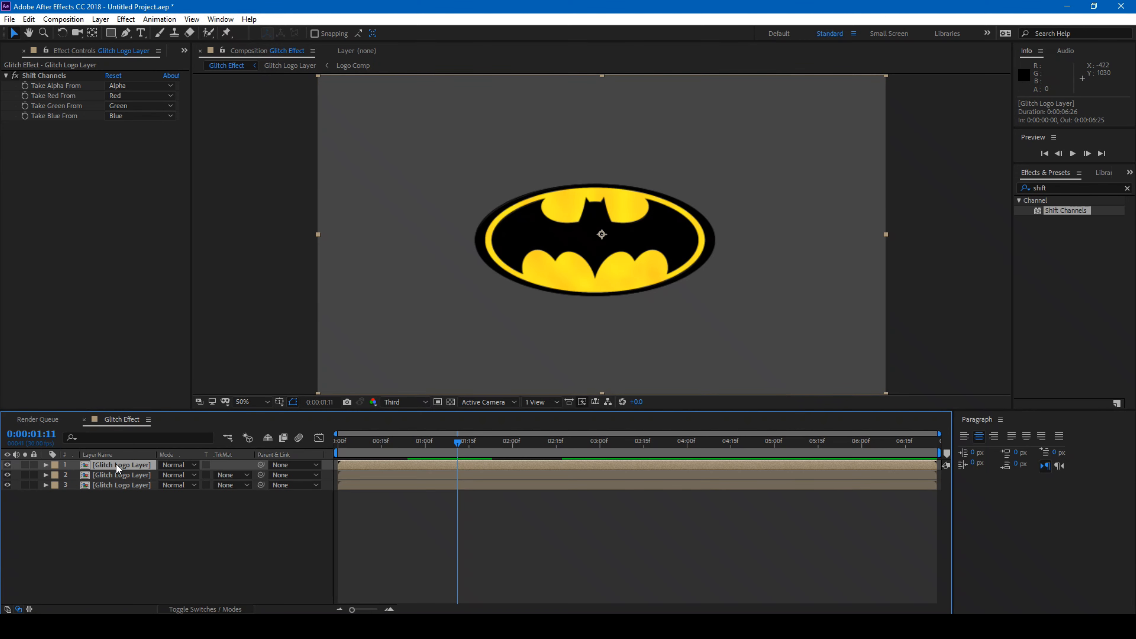
- Rename the lowest copy in the layer stack Glitch Logo Layer Red
{"action": "right_click", "coordinate": [123, 483]}
{"action": "left_click", "coordinate": [145, 474]}
{"action": "left_click", "coordinate": [150, 487]}
{"action": "type", "text": "Red3"}
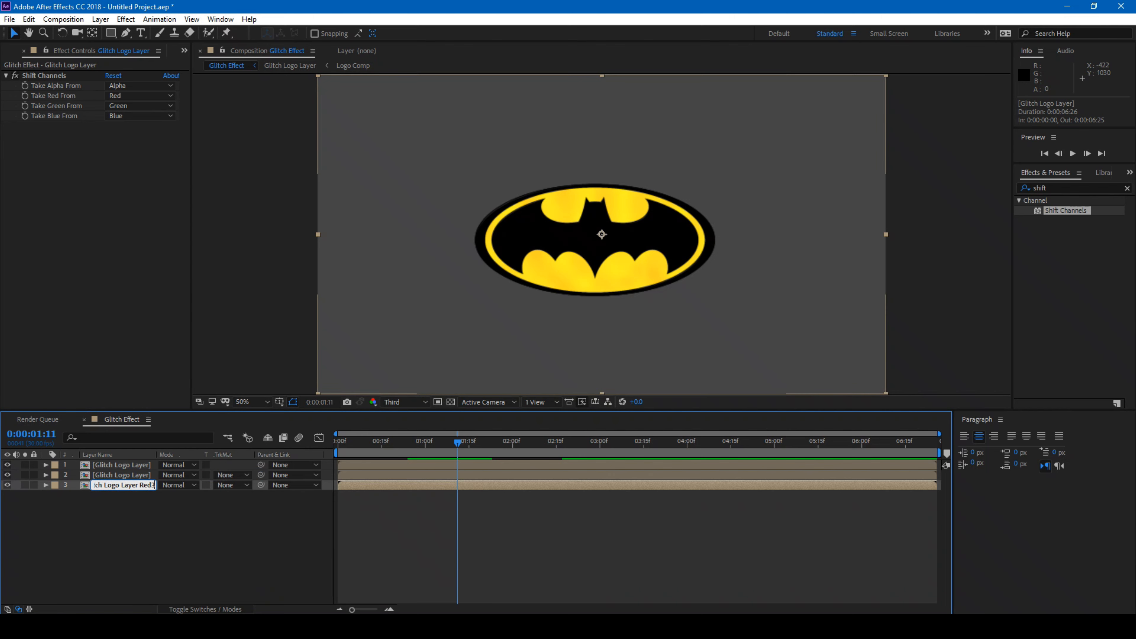
{"action": "key", "text": "BackSpace"}
{"action": "key", "text": "Return"}
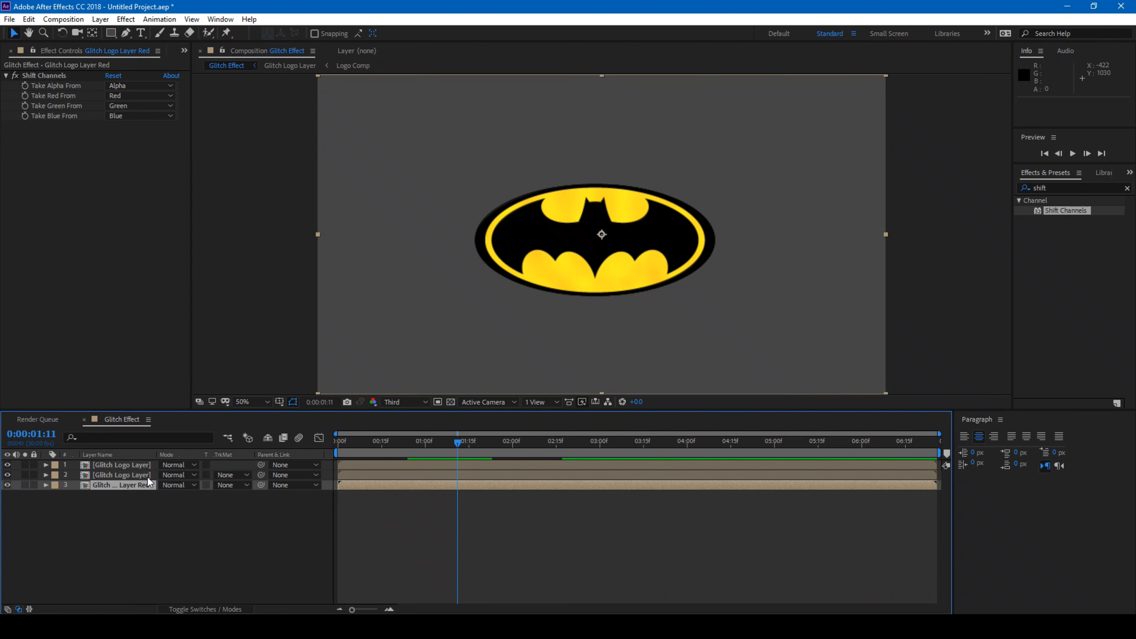
- Rename the middle copy in the layer stack Glitch Logo Layer Green
{"action": "right_click", "coordinate": [146, 476]}
{"action": "left_click", "coordinate": [165, 469]}
{"action": "left_click", "coordinate": [151, 474]}
{"action": "type", "text": "Green"}
{"action": "key", "text": "Return"}
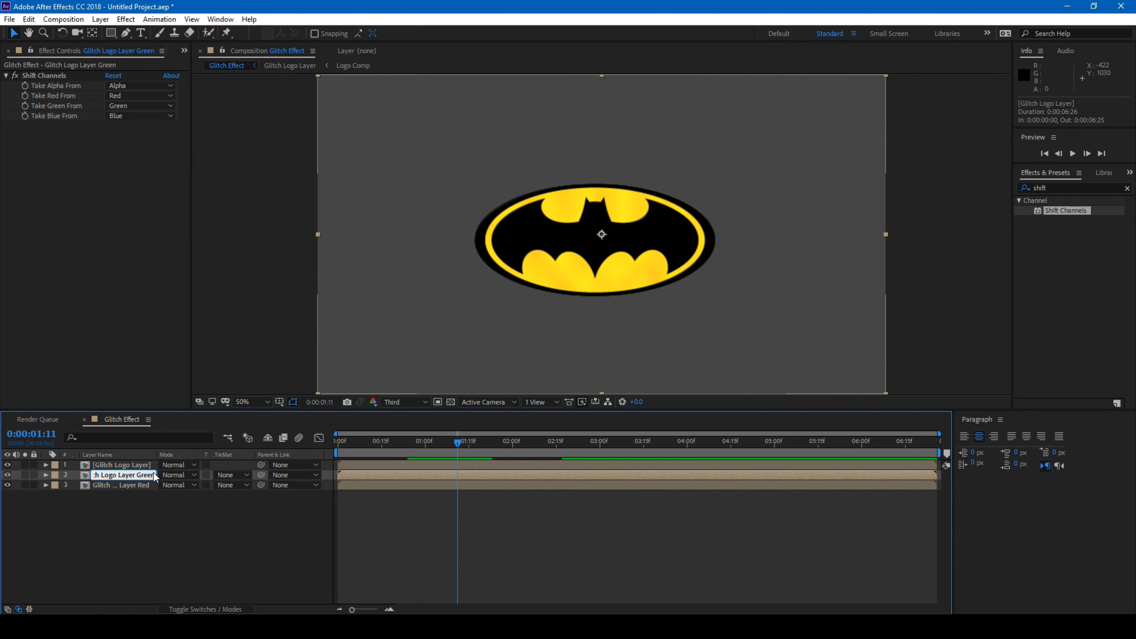
- Rename the uppermost copy in the layer stack Glitch Logo Layer Blue
{"action": "right_click", "coordinate": [128, 465]}
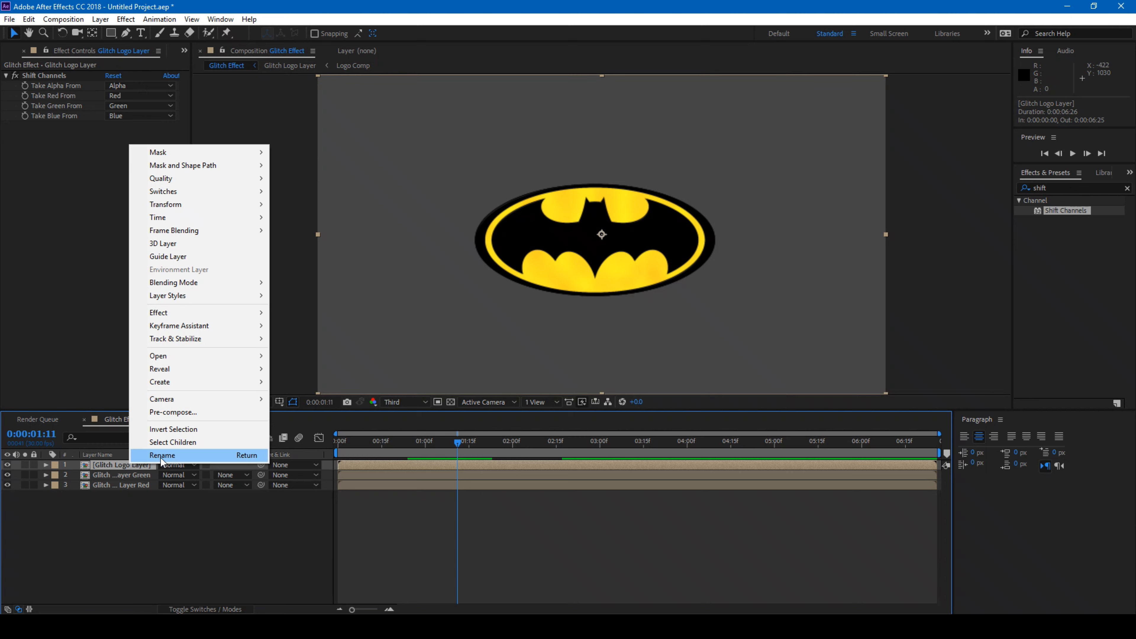
{"action": "left_click", "coordinate": [160, 458]}
{"action": "left_click", "coordinate": [152, 464]}
{"action": "type", "text": "Blue"}
{"action": "key", "text": "Return"}
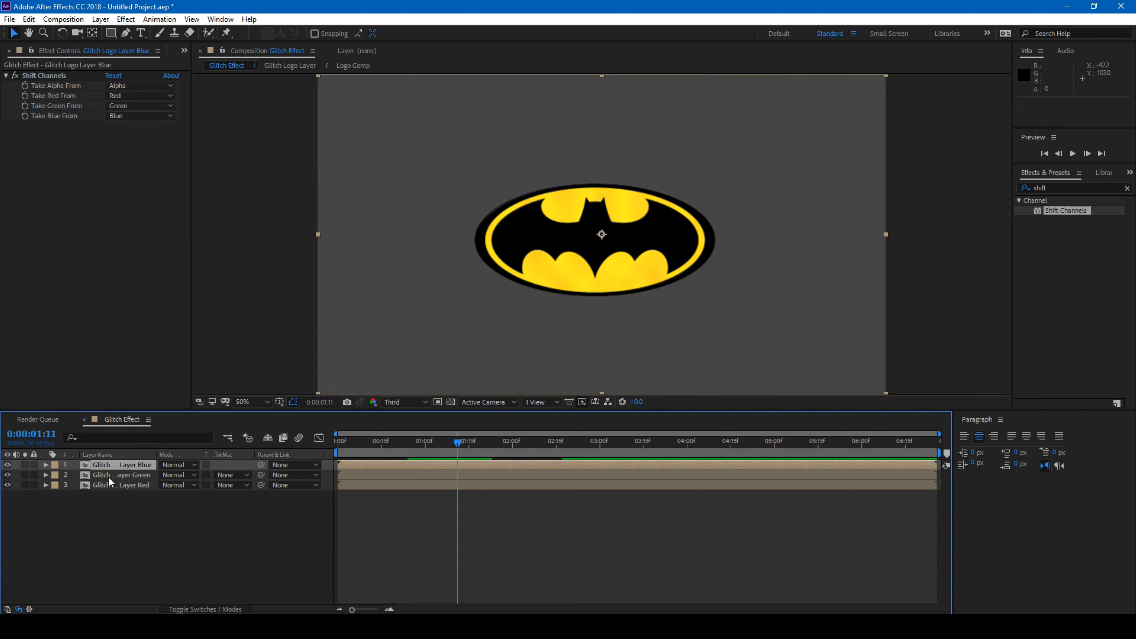
- Set Take Red From and Take Green From to Full Off in the Shift Channels effect of Glitch Logo Layer Blue
{"action": "left_click", "coordinate": [123, 489]}
{"action": "left_click", "coordinate": [127, 461]}
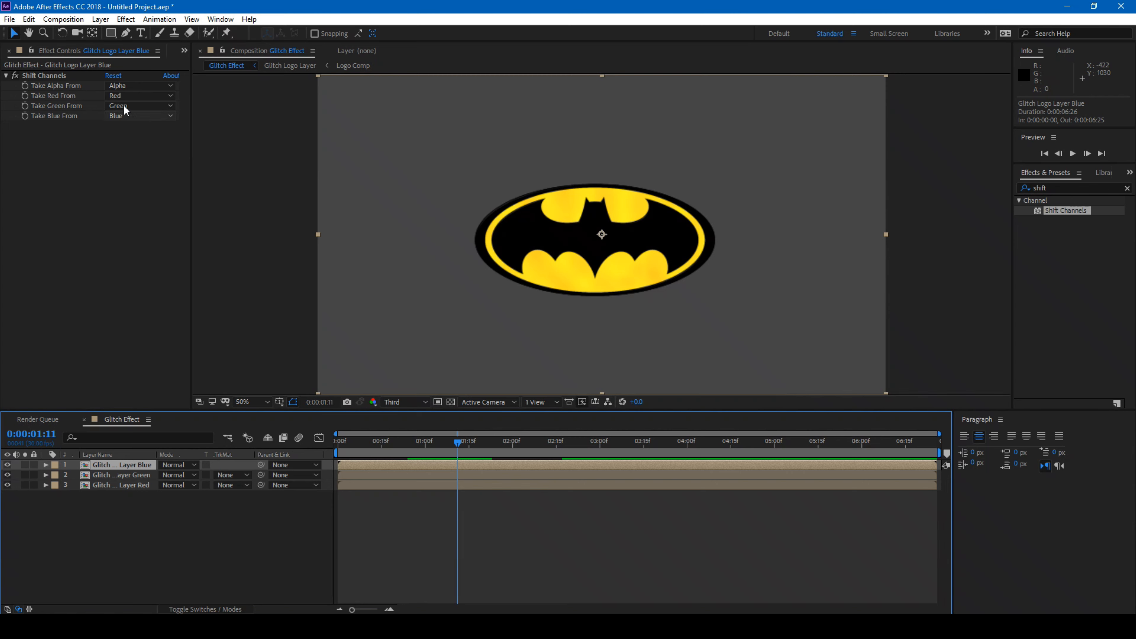
{"action": "left_click", "coordinate": [121, 96]}
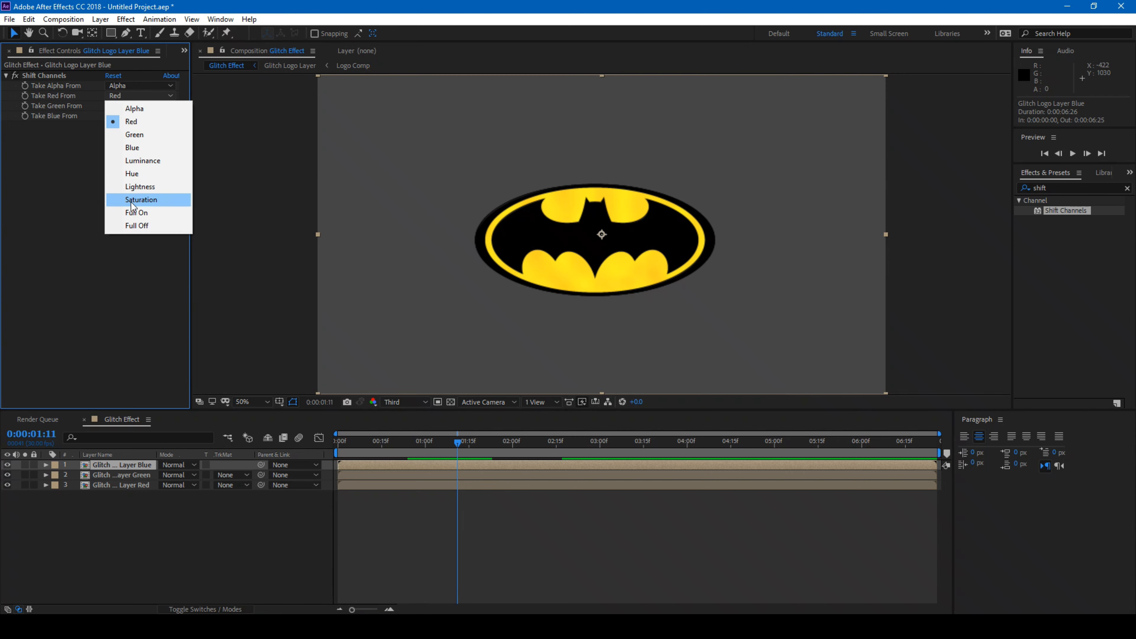
{"action": "left_click", "coordinate": [133, 225]}
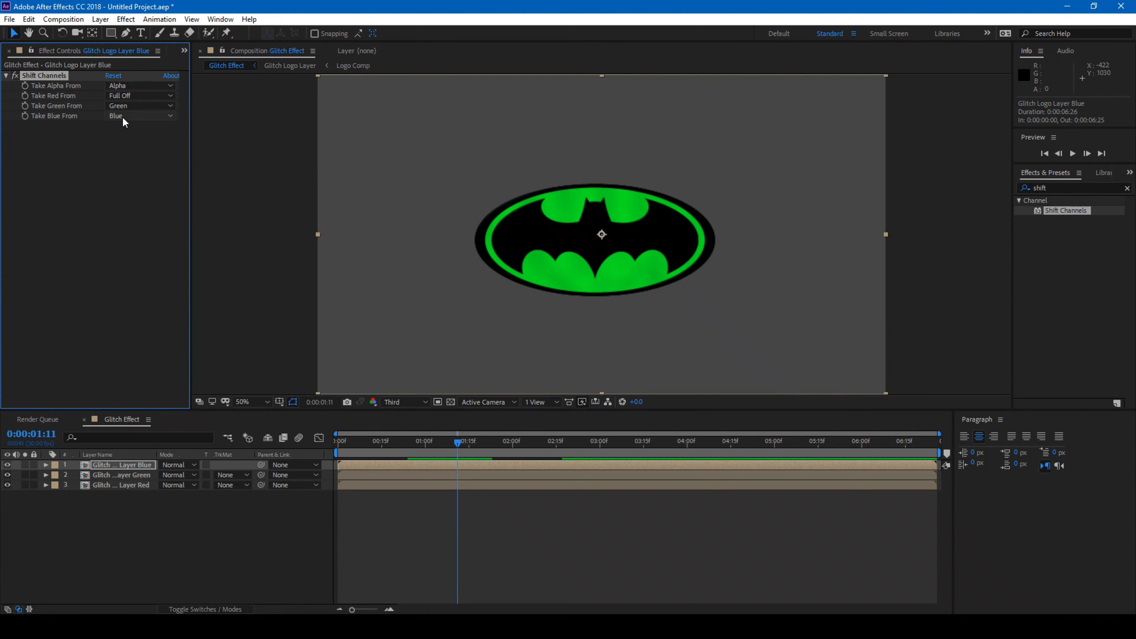
{"action": "left_click", "coordinate": [123, 116]}
{"action": "left_click", "coordinate": [129, 234]}
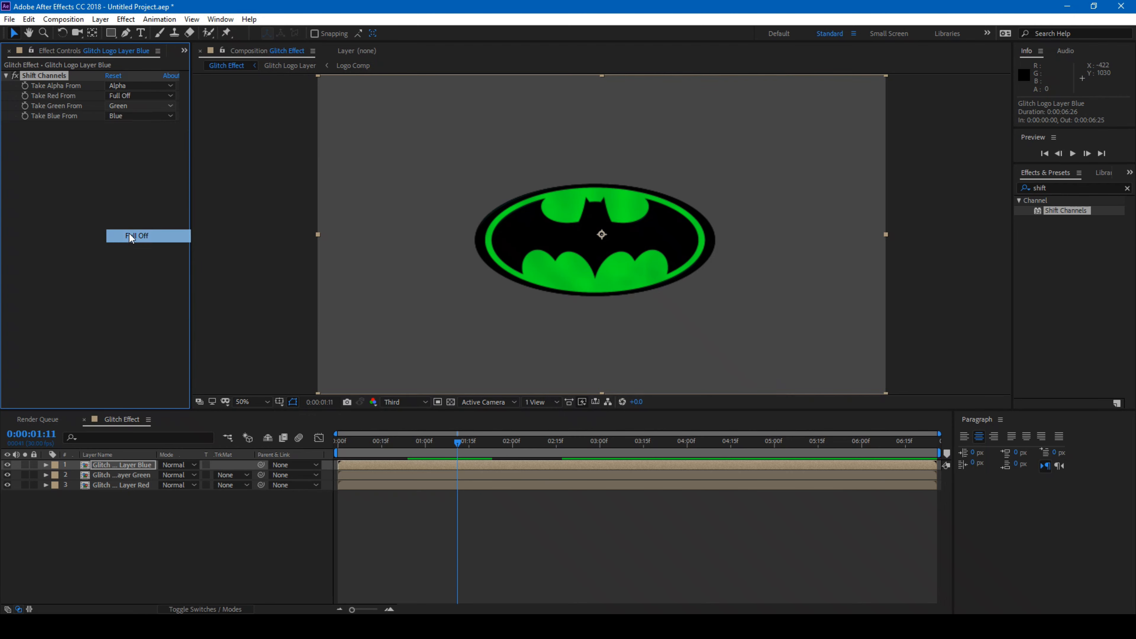
- Set Take Red From and Take Blue From to Full Off in the Shift Channels effect of Glitch Logo Layer Green
{"action": "left_click", "coordinate": [126, 475]}
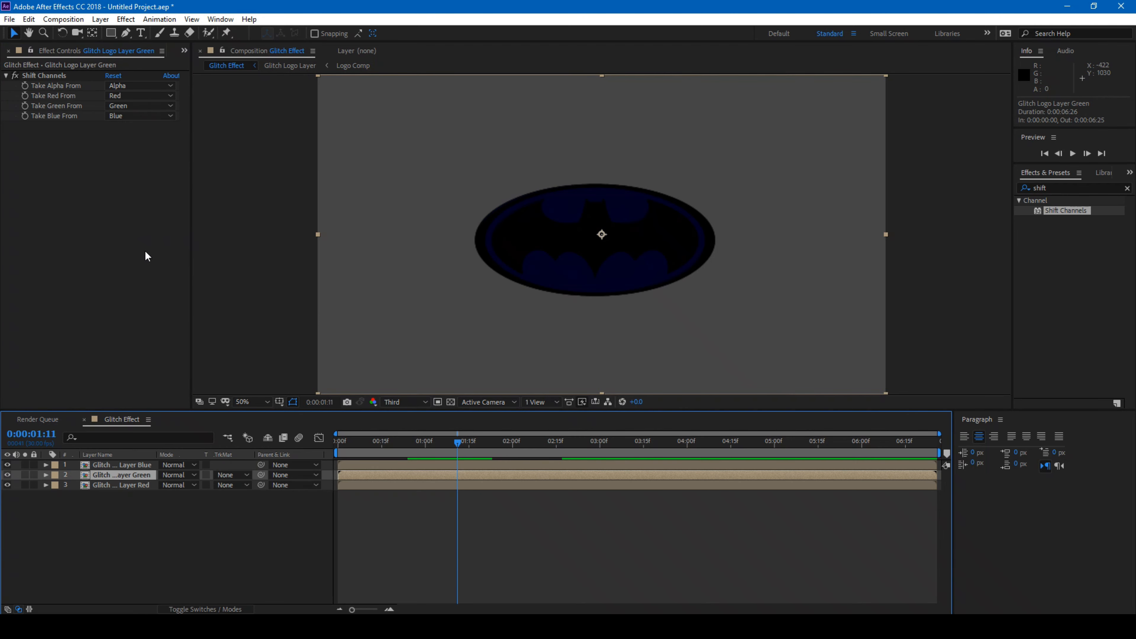
{"action": "left_click", "coordinate": [122, 95]}
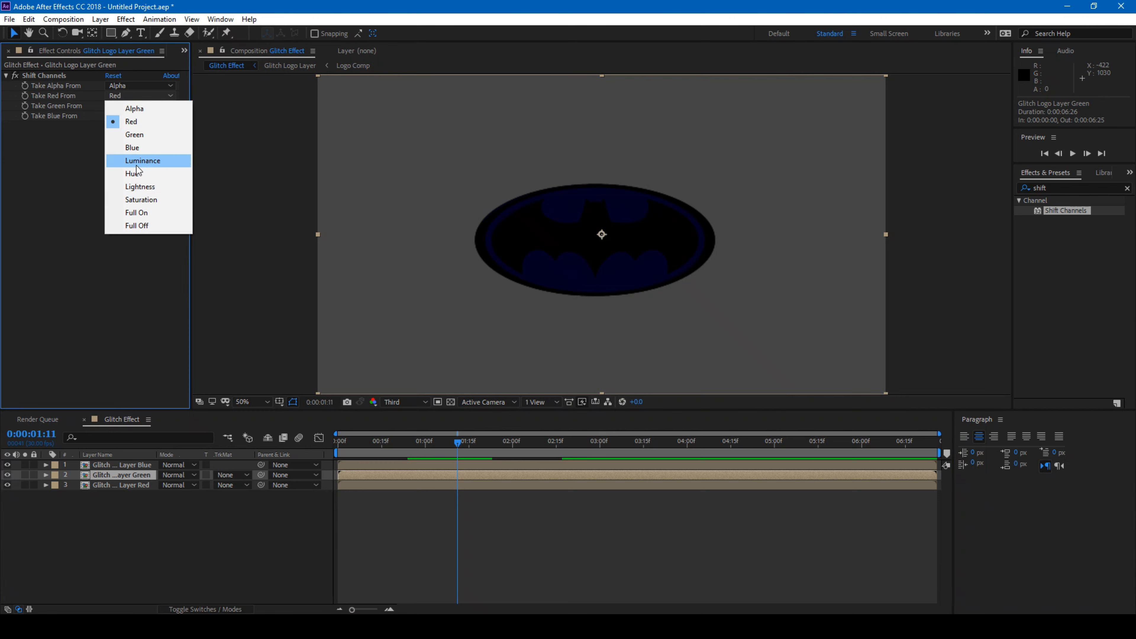
{"action": "left_click", "coordinate": [134, 225]}
{"action": "left_click", "coordinate": [130, 117]}
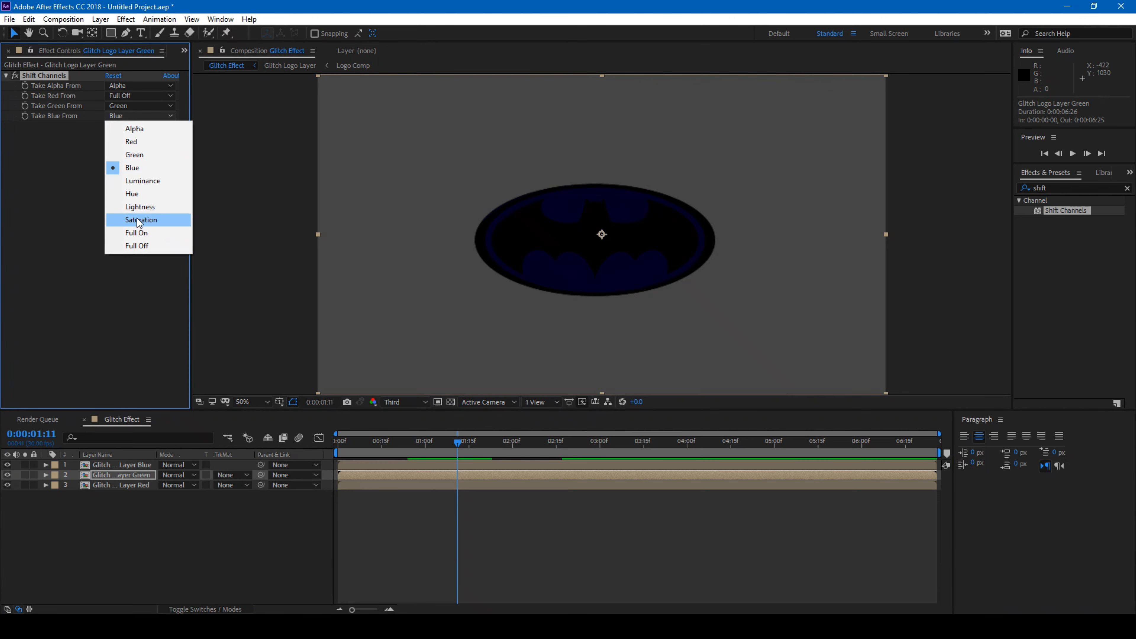
{"action": "left_click", "coordinate": [138, 247]}
- Set Take Green From and Take Blue From to Full Off in the Shift Channels effect of Glitch Logo Layer Red
{"action": "left_click", "coordinate": [116, 486]}
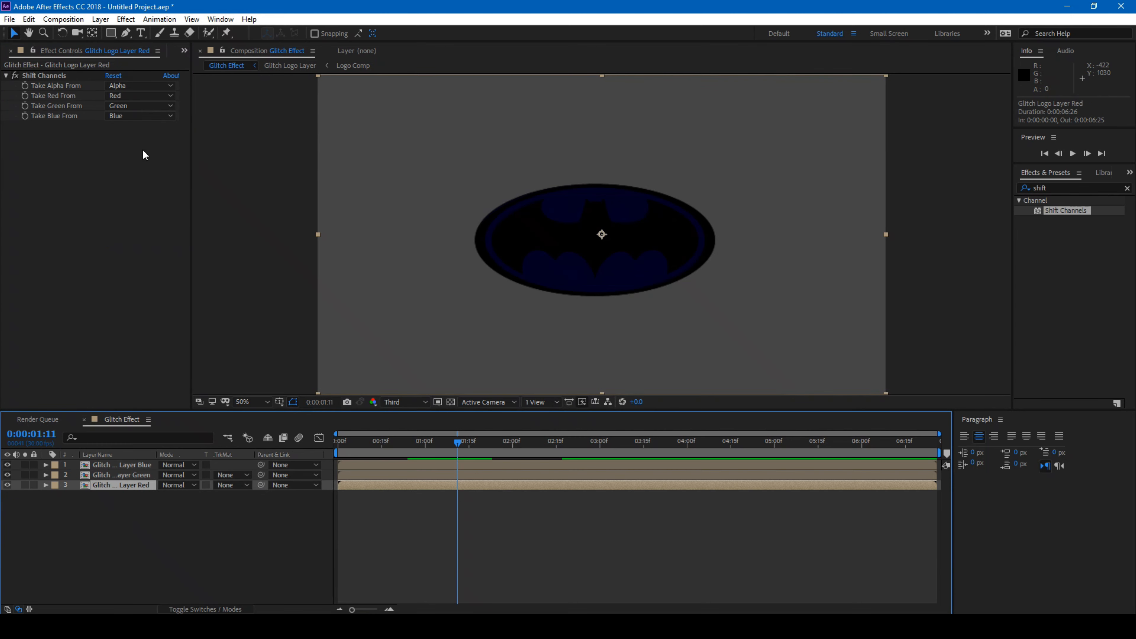
{"action": "left_click", "coordinate": [127, 107]}
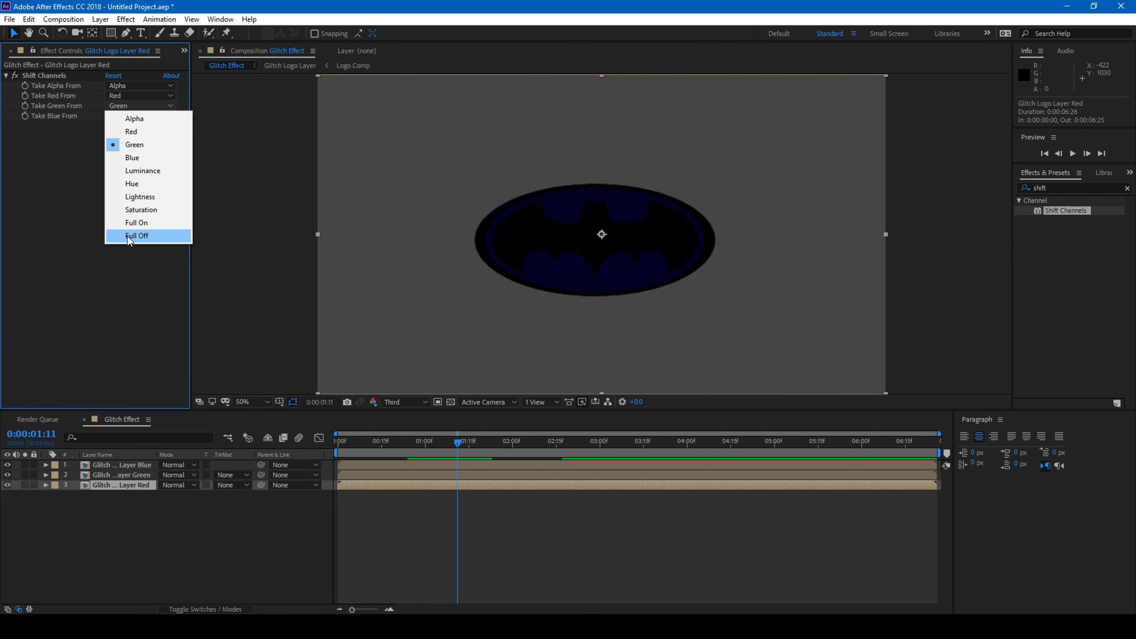
{"action": "left_click", "coordinate": [130, 235]}
{"action": "left_click", "coordinate": [121, 117]}
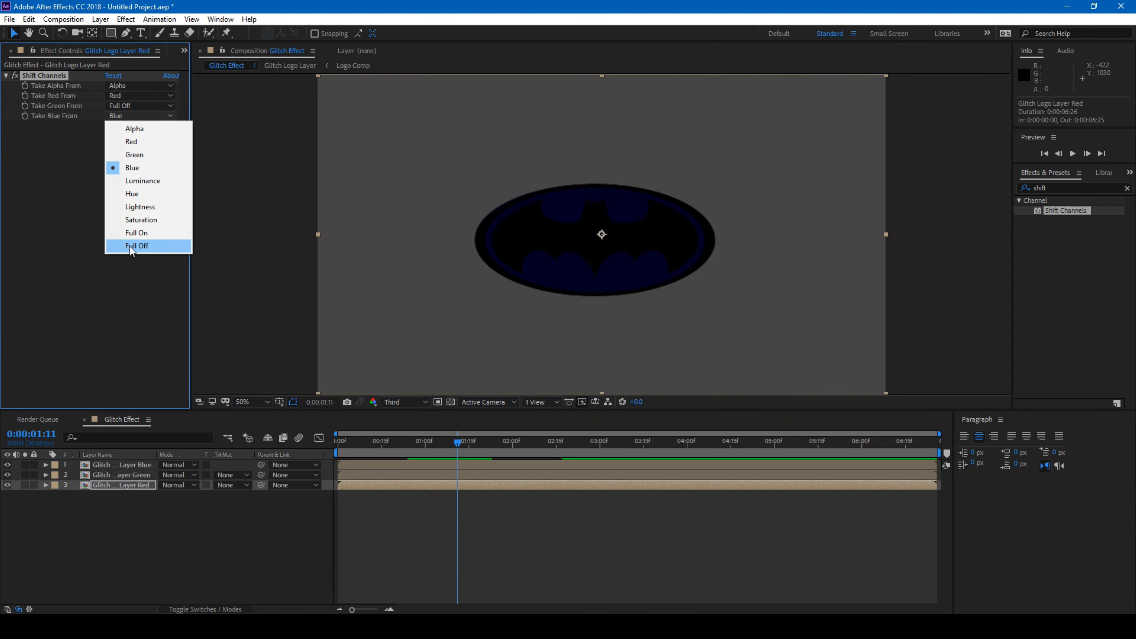
{"action": "left_click", "coordinate": [131, 247]}
- Stagger the colour layers from the composition start, shifting the green layer 2 frames and the blue layer 4 frames later
{"action": "left_click", "coordinate": [338, 440]}
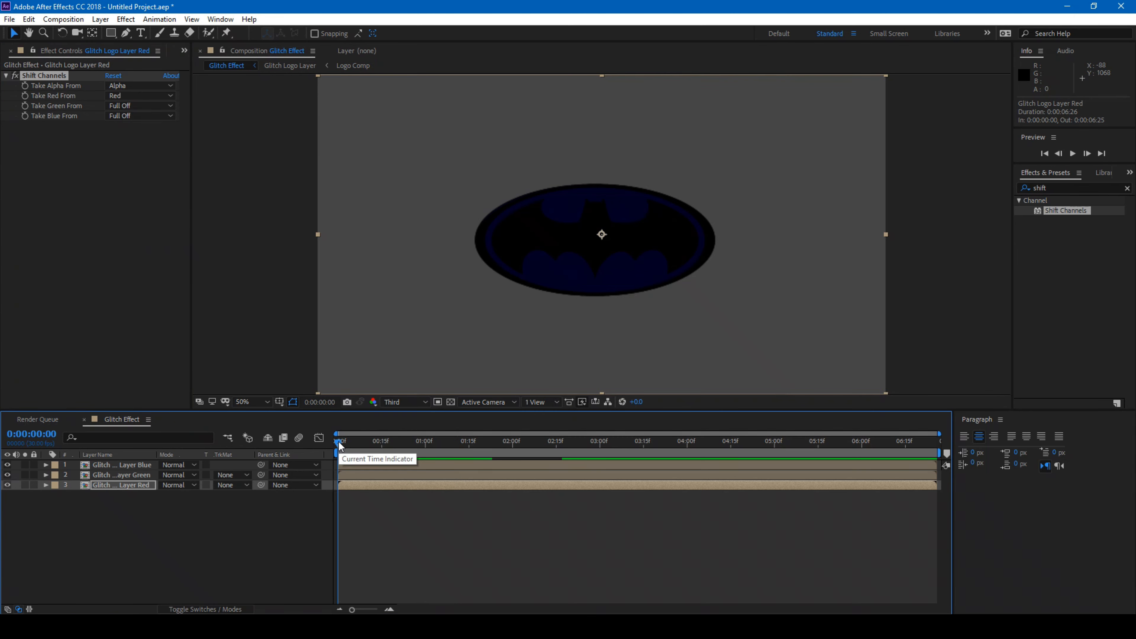
{"action": "left_click", "coordinate": [347, 483]}
{"action": "left_click_drag", "start_coordinate": [345, 473], "coordinate": [359, 465]}
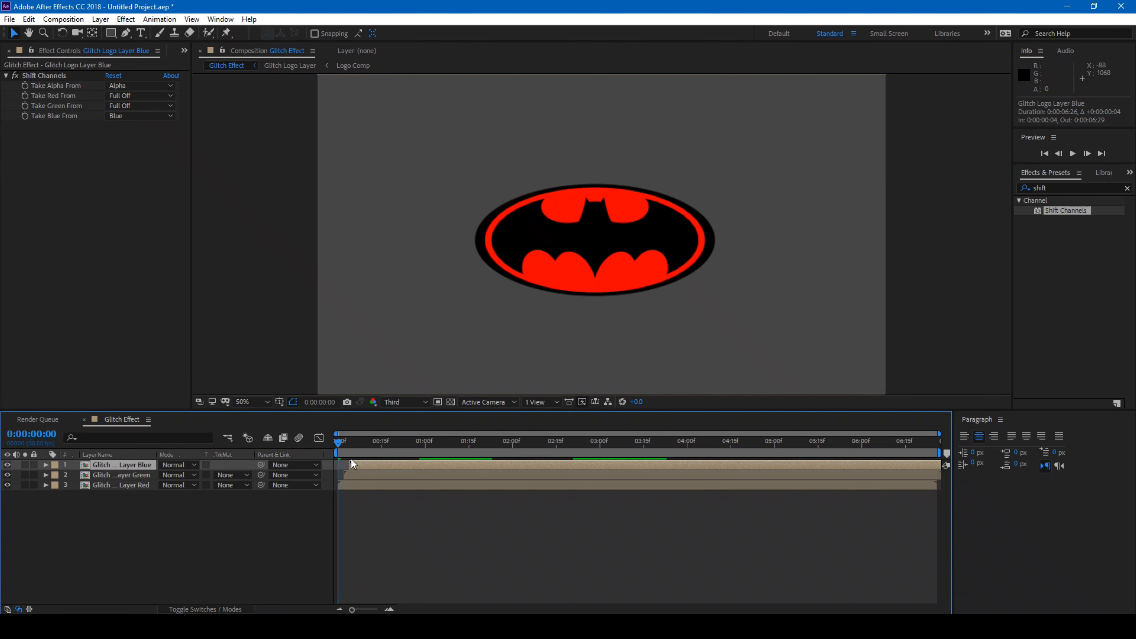
- Shift all three colour layers together 2 frames later in time
{"action": "left_click", "coordinate": [354, 473]}
{"action": "left_click", "coordinate": [351, 482]}
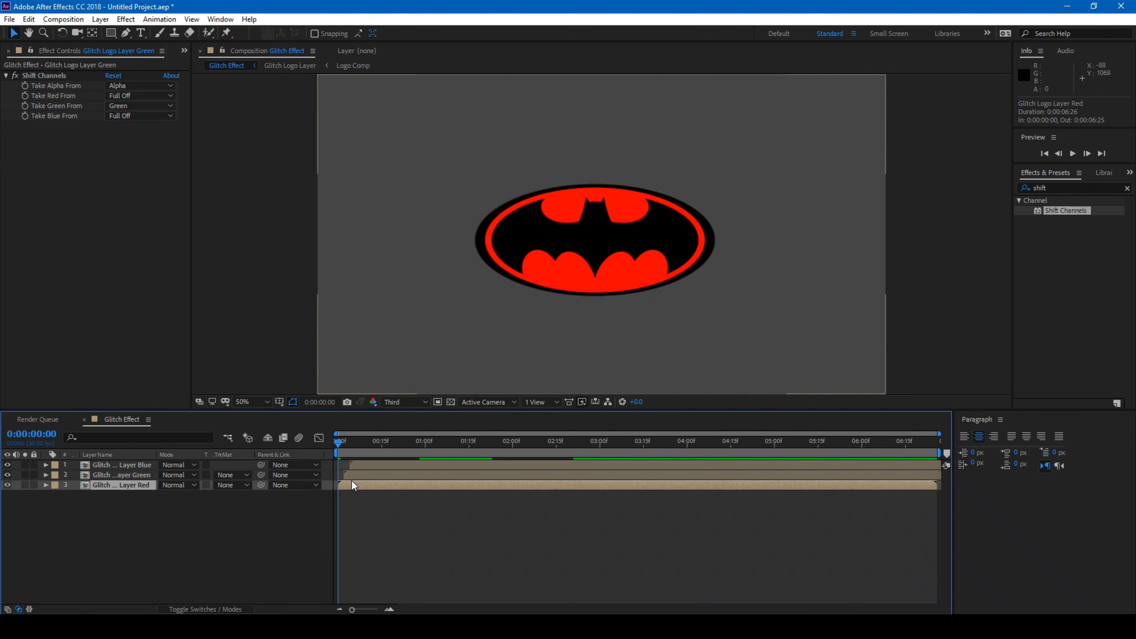
{"action": "left_click", "coordinate": [361, 464], "text": "shift"}
{"action": "left_click_drag", "start_coordinate": [363, 465], "coordinate": [368, 466]}
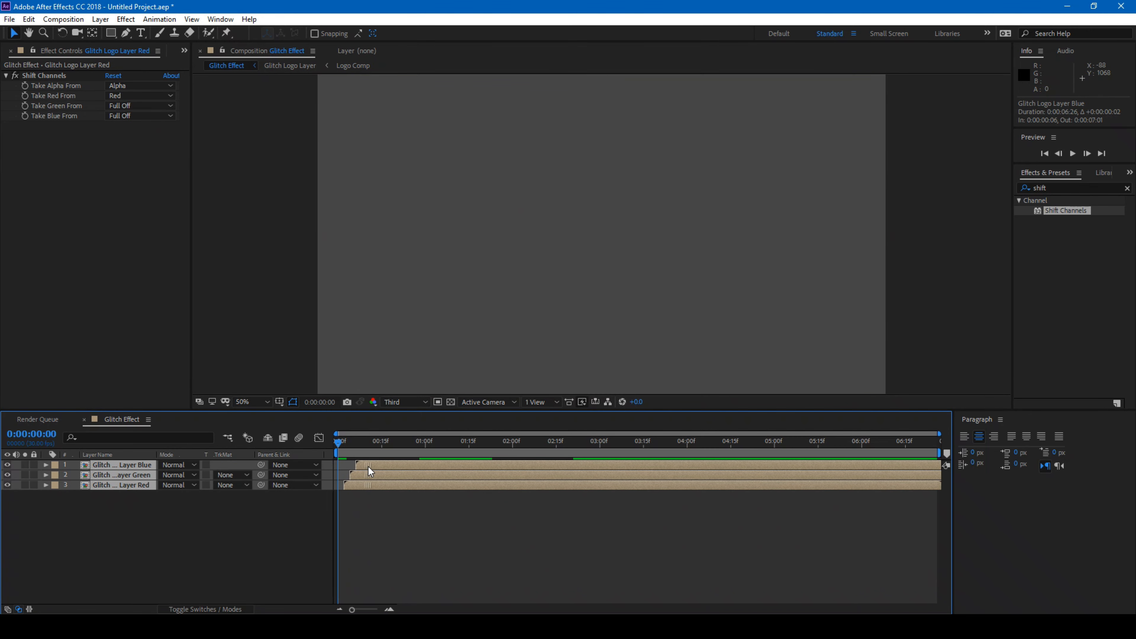
- Play the Glitch Effect composition from the start and inspect the overlapping colour layers at 0:00:00:15
{"action": "left_click", "coordinate": [342, 440]}
{"action": "left_click", "coordinate": [335, 442]}
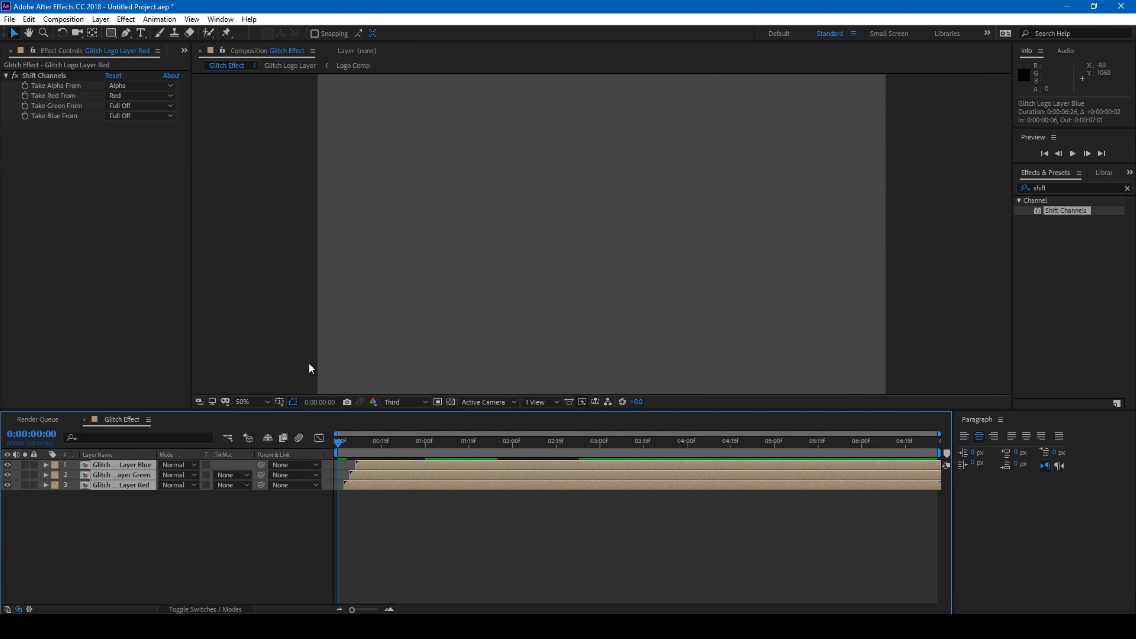
{"action": "left_click", "coordinate": [294, 346]}
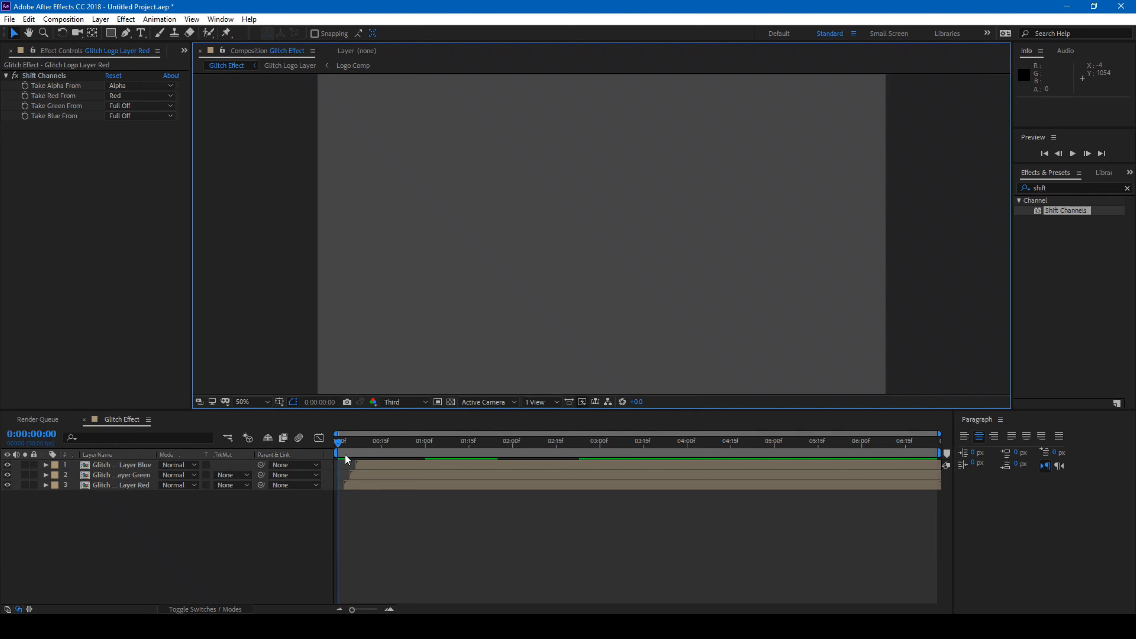
{"action": "key", "text": "space"}
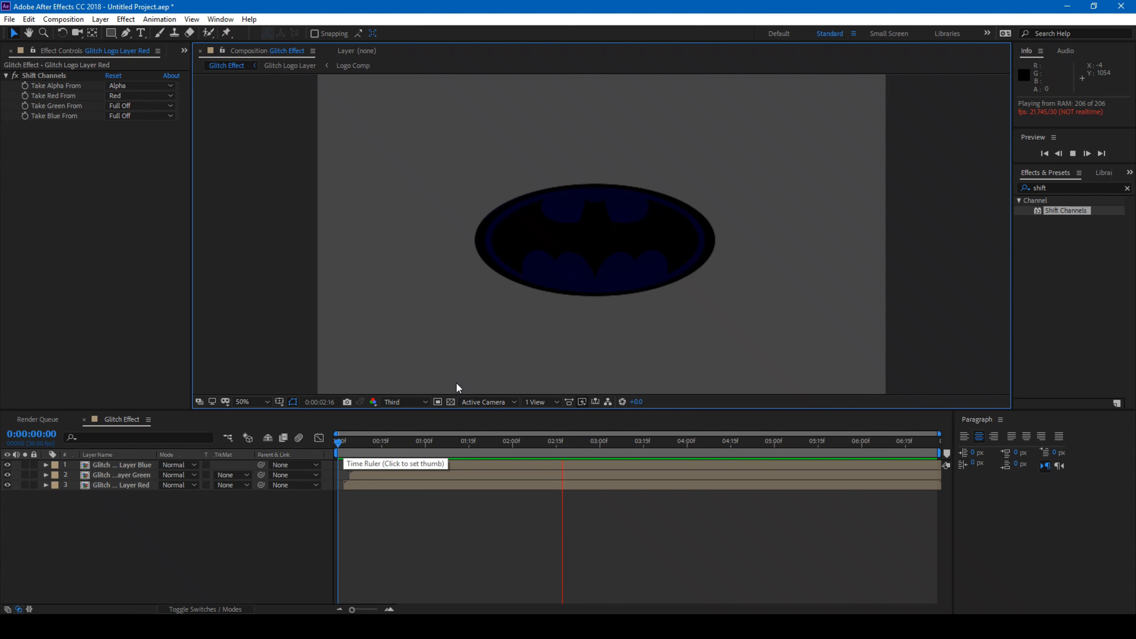
{"action": "left_click", "coordinate": [349, 441]}
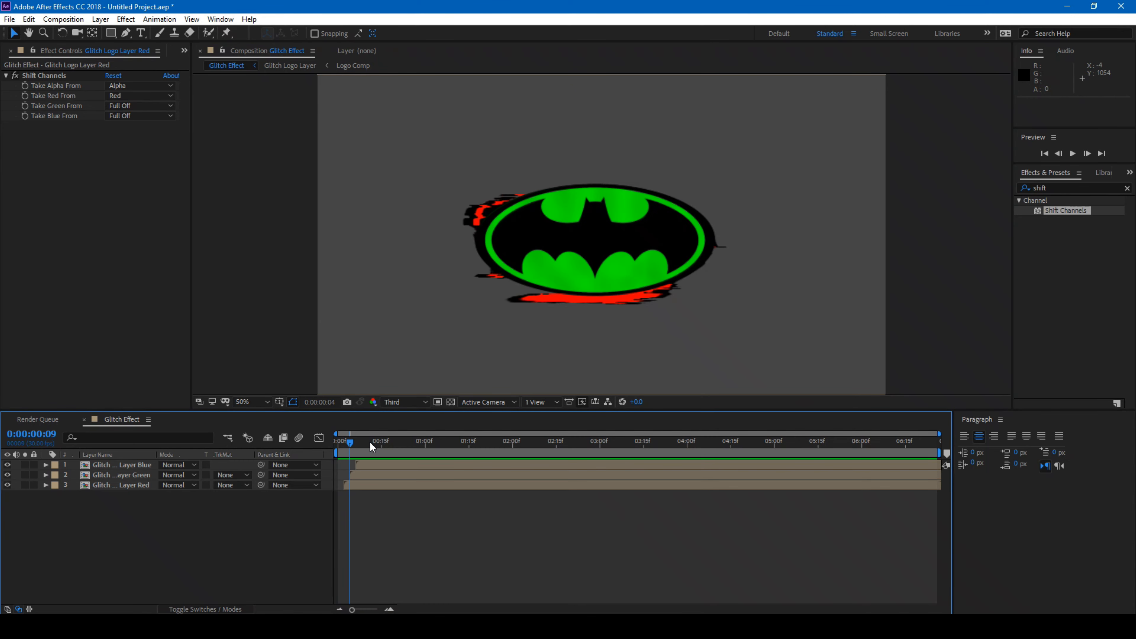
{"action": "left_click", "coordinate": [379, 444]}
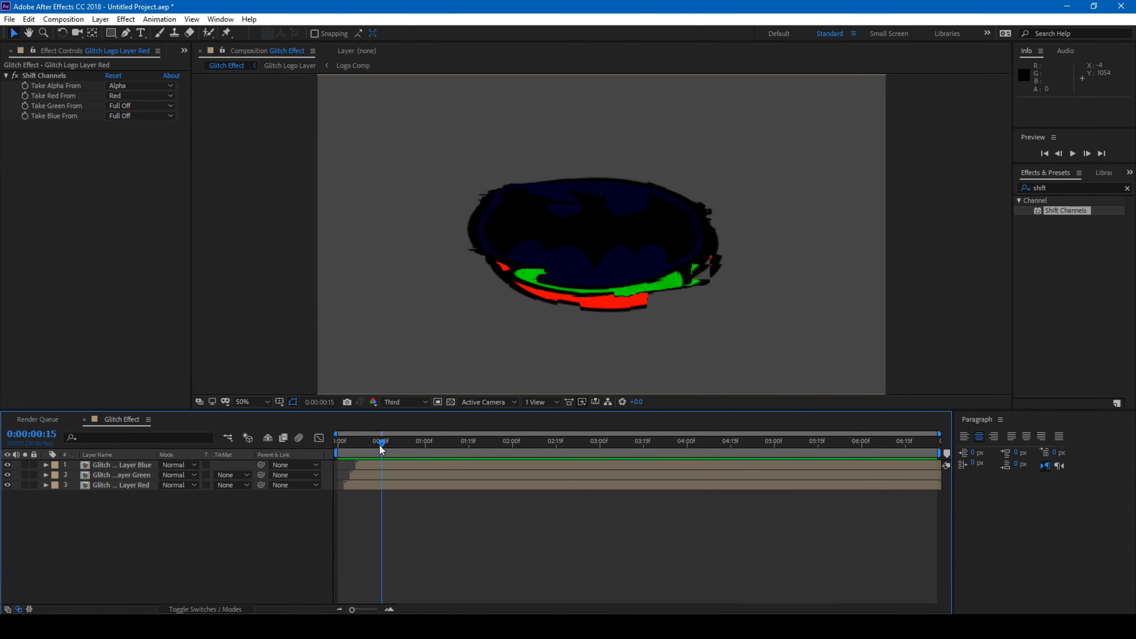
- Set the blending mode of the blue and green logo layers to Screen
{"action": "left_click", "coordinate": [183, 467]}
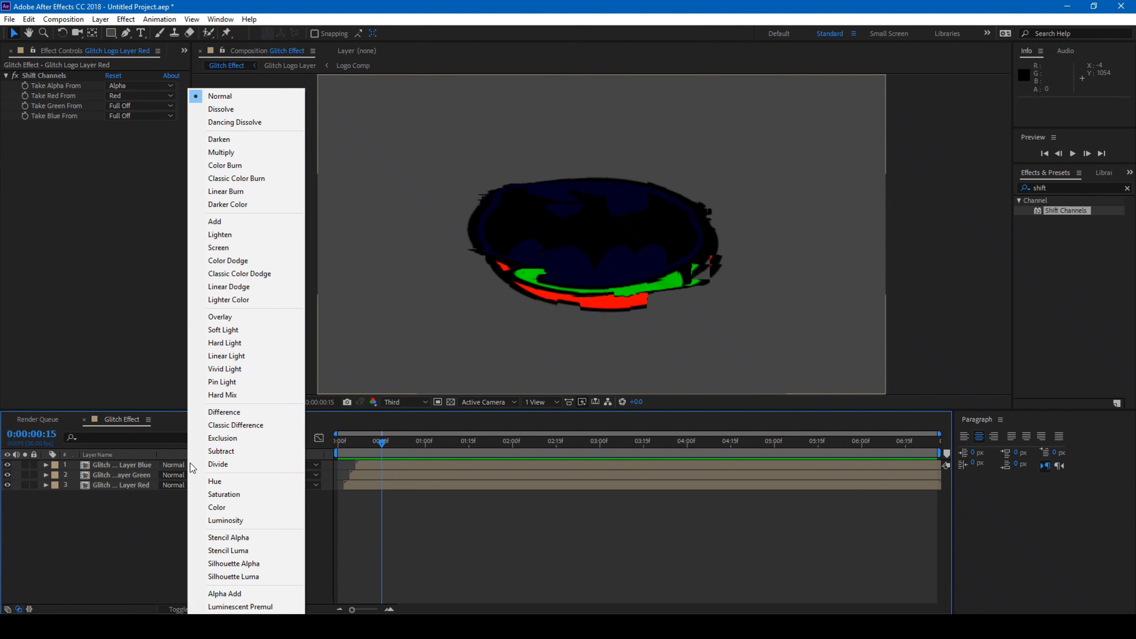
{"action": "left_click", "coordinate": [210, 249]}
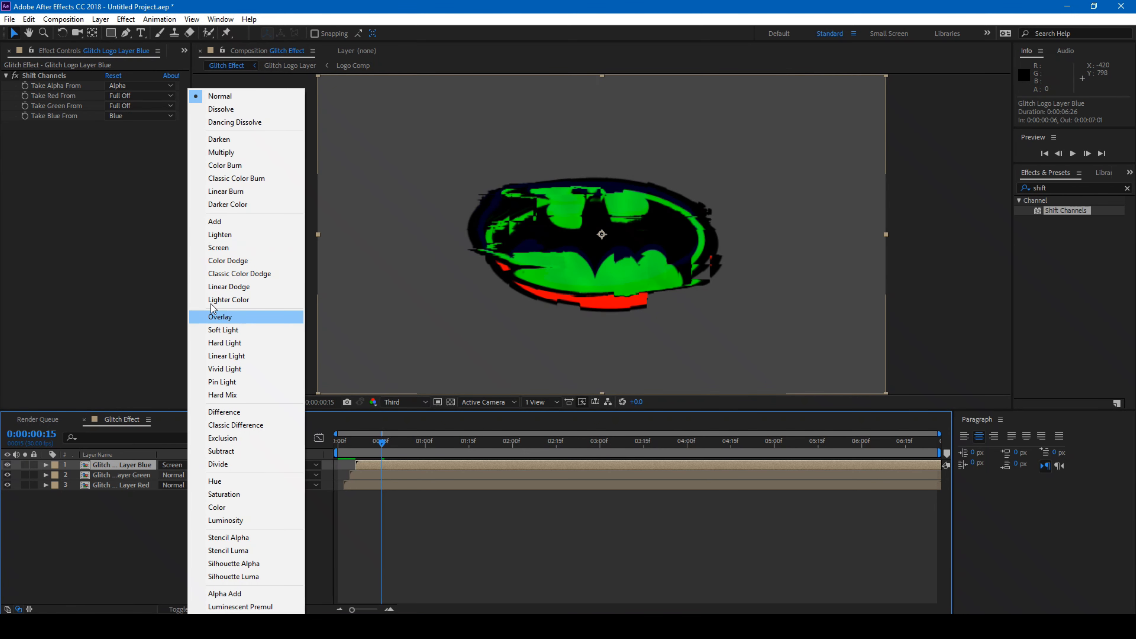
{"action": "left_click", "coordinate": [219, 249]}
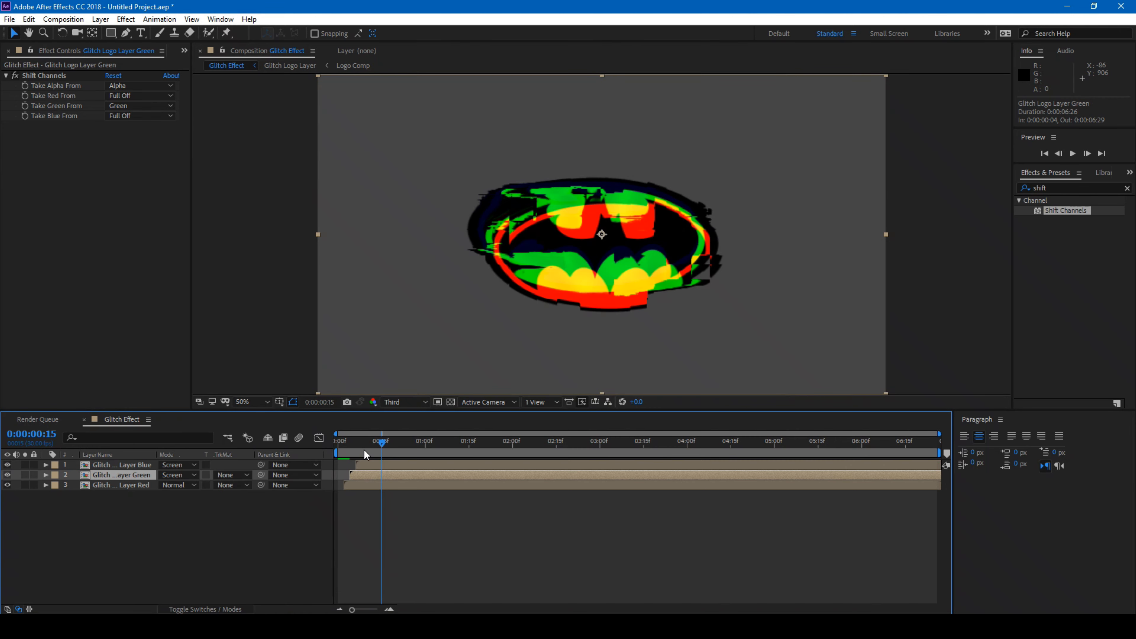
- Preview the composition from near its start to review how the blended colour layers combine
{"action": "left_click", "coordinate": [342, 444]}
{"action": "left_click", "coordinate": [119, 485]}
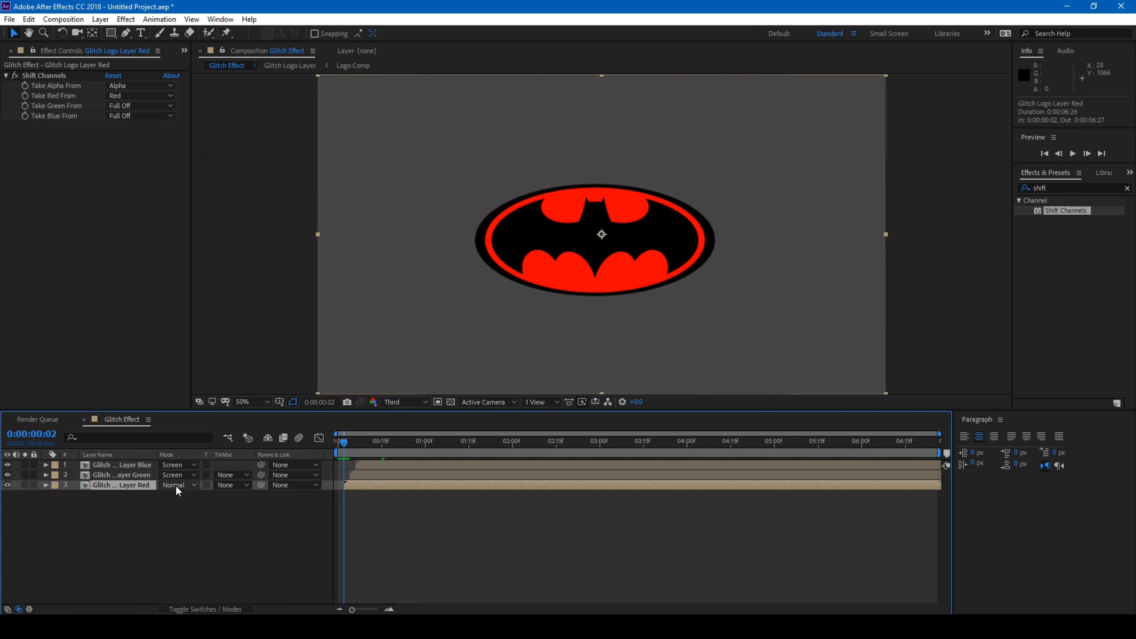
{"action": "left_click", "coordinate": [174, 508]}
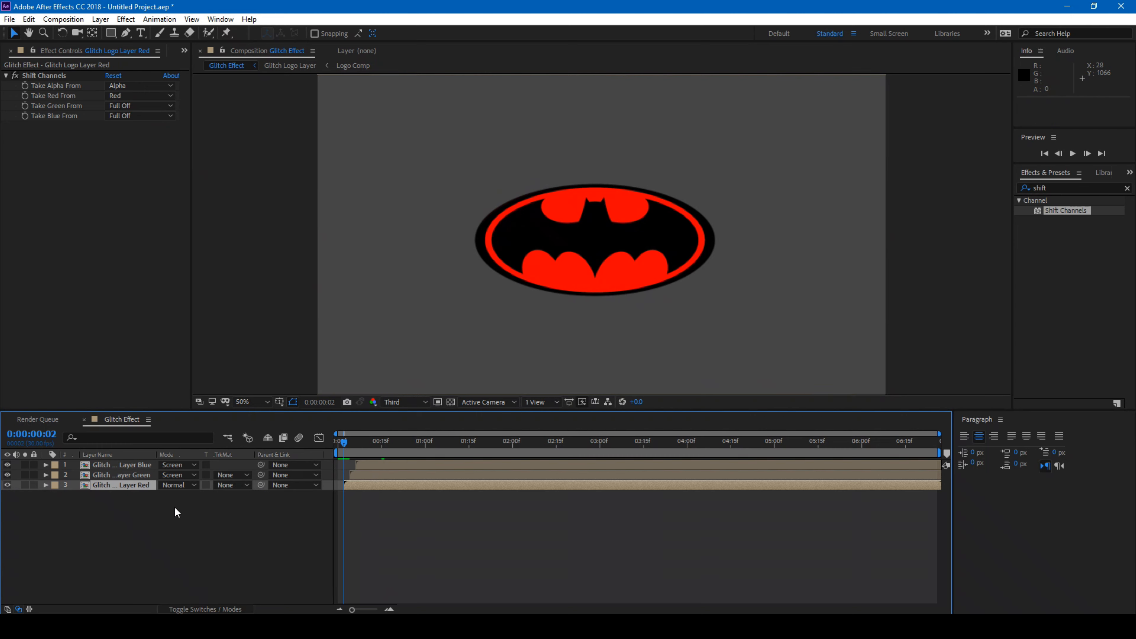
{"action": "key", "text": "space"}
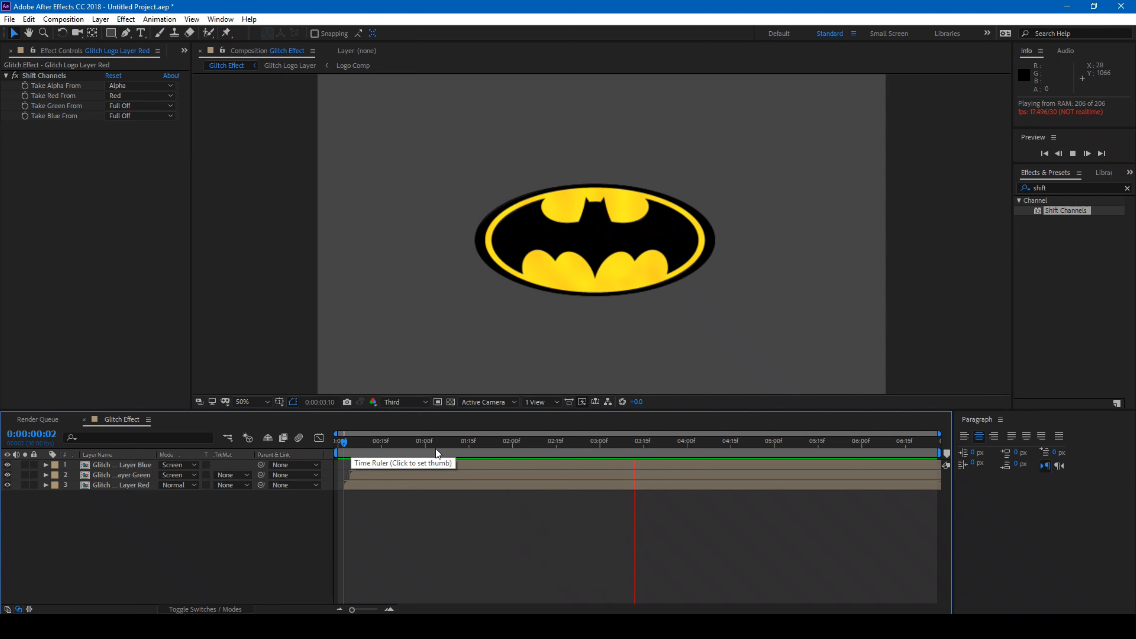
{"action": "key", "text": "space"}
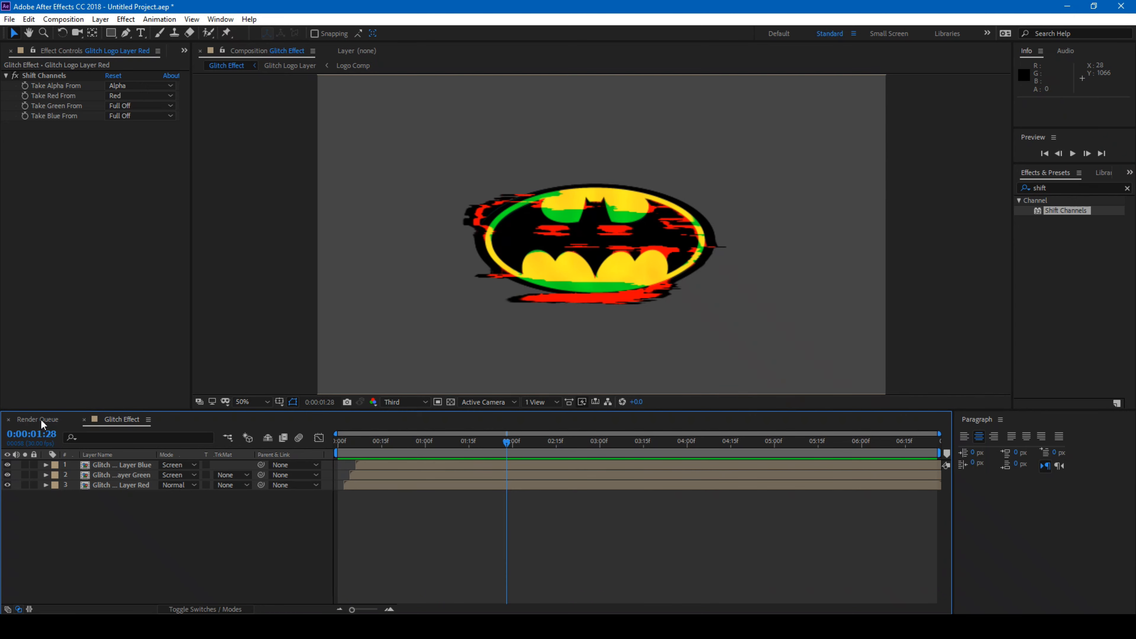
- Open the Glitch Logo Layer precomp and extend the start of the Glitch 2 layer back to 0:00:01:11
{"action": "left_click", "coordinate": [117, 483]}
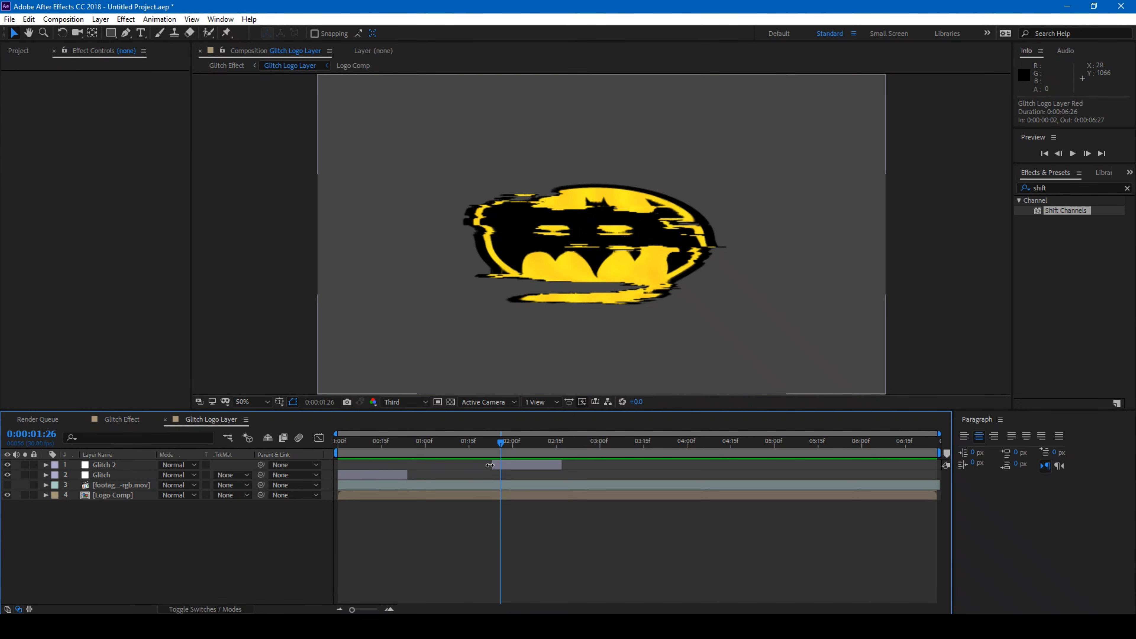
{"action": "left_click_drag", "start_coordinate": [490, 465], "coordinate": [455, 461]}
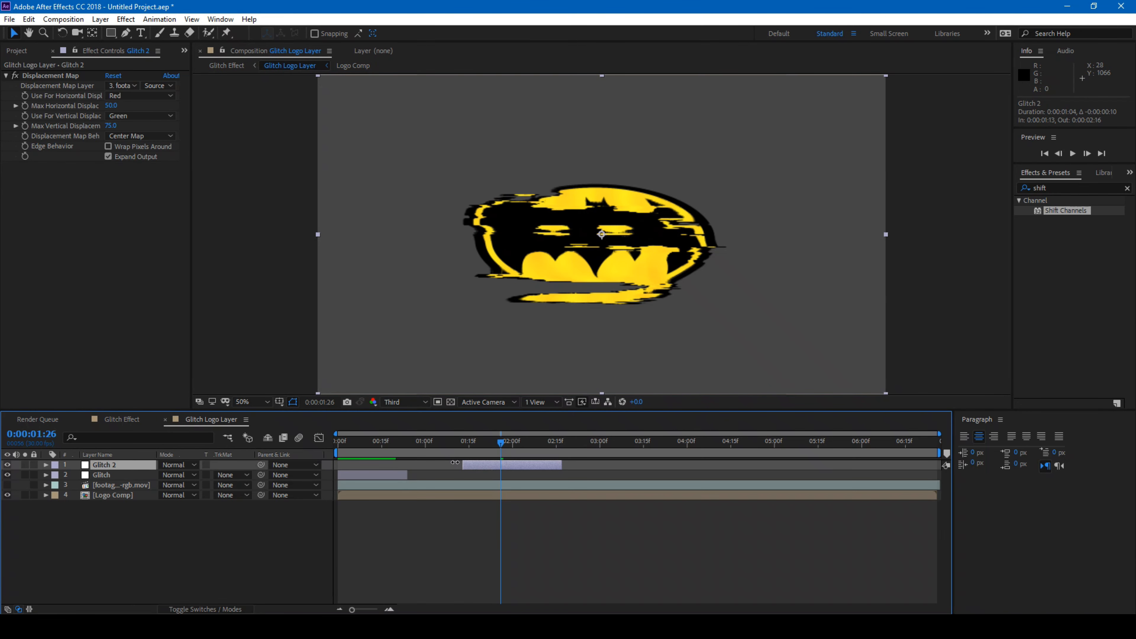
- Set Glitch 2's Displacement Map to a maximum horizontal displacement of 250 and a maximum vertical displacement of about 178
{"action": "left_click", "coordinate": [463, 442]}
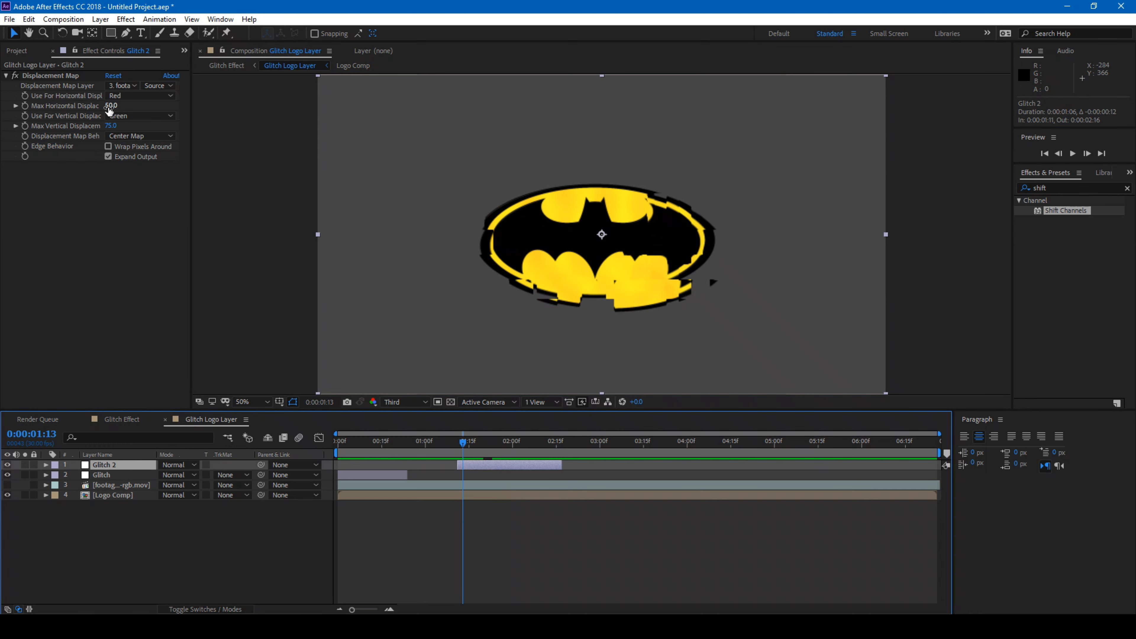
{"action": "left_click", "coordinate": [110, 106]}
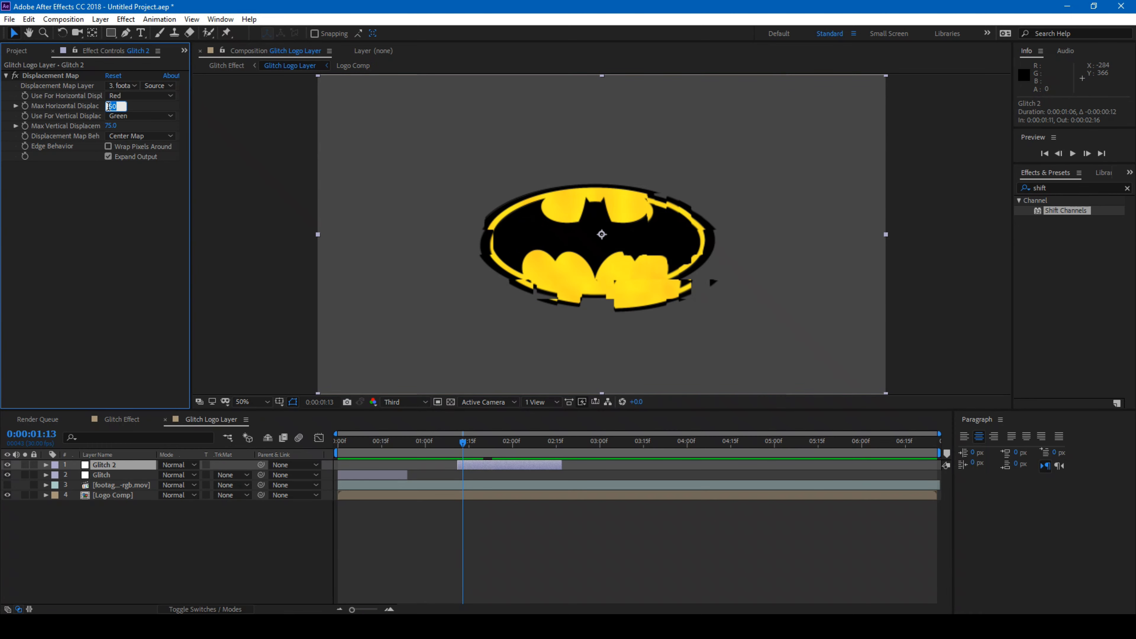
{"action": "type", "text": "250"}
{"action": "key", "text": "Return"}
{"action": "left_click_drag", "start_coordinate": [107, 127], "coordinate": [169, 128]}
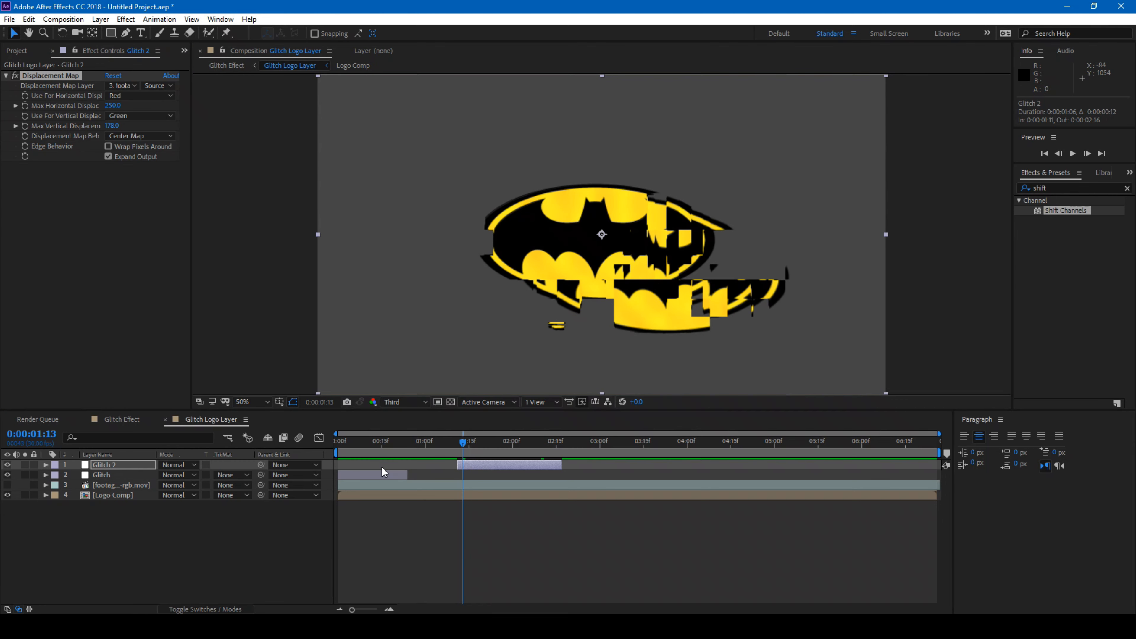
- Return to the Glitch Effect composition and preview the glitch animation from the start
{"action": "left_click", "coordinate": [380, 477]}
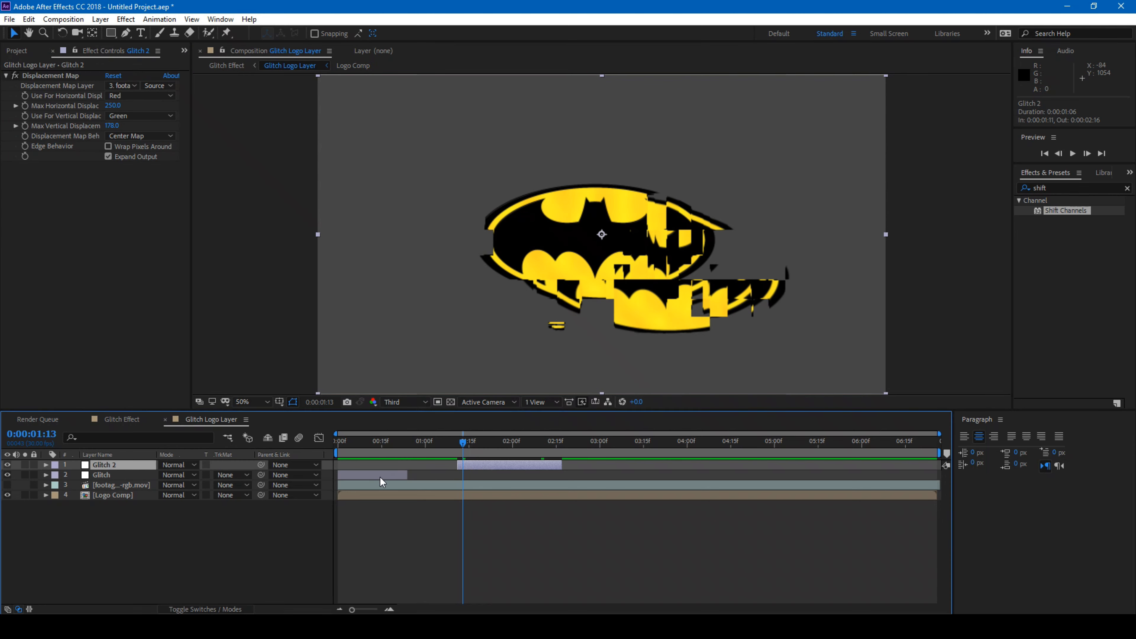
{"action": "left_click", "coordinate": [380, 477]}
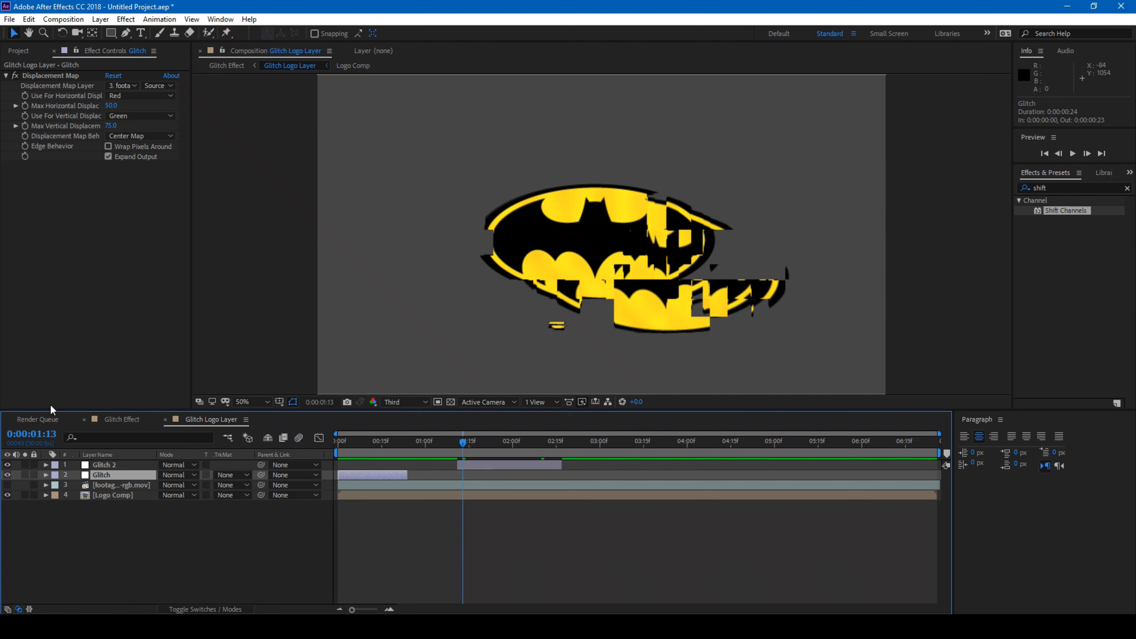
{"action": "left_click", "coordinate": [110, 416]}
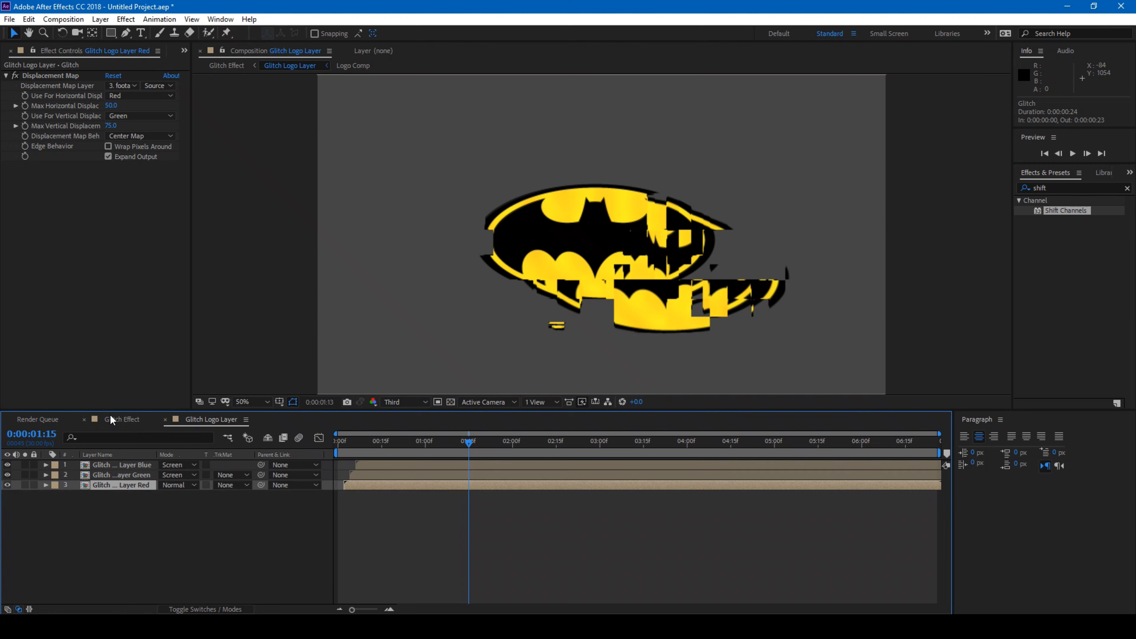
{"action": "left_click", "coordinate": [341, 440]}
{"action": "key", "text": "space"}
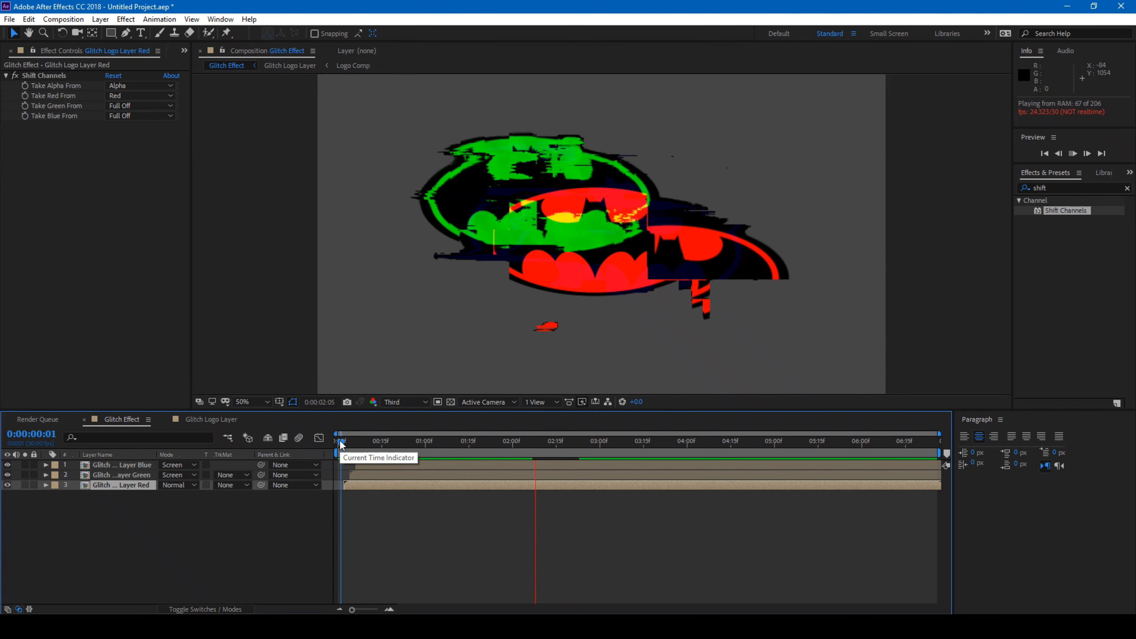
- Create a black 1920 by 1080 px solid named BG and place it beneath all the logo layers
{"action": "left_click_drag", "start_coordinate": [339, 440], "coordinate": [519, 449]}
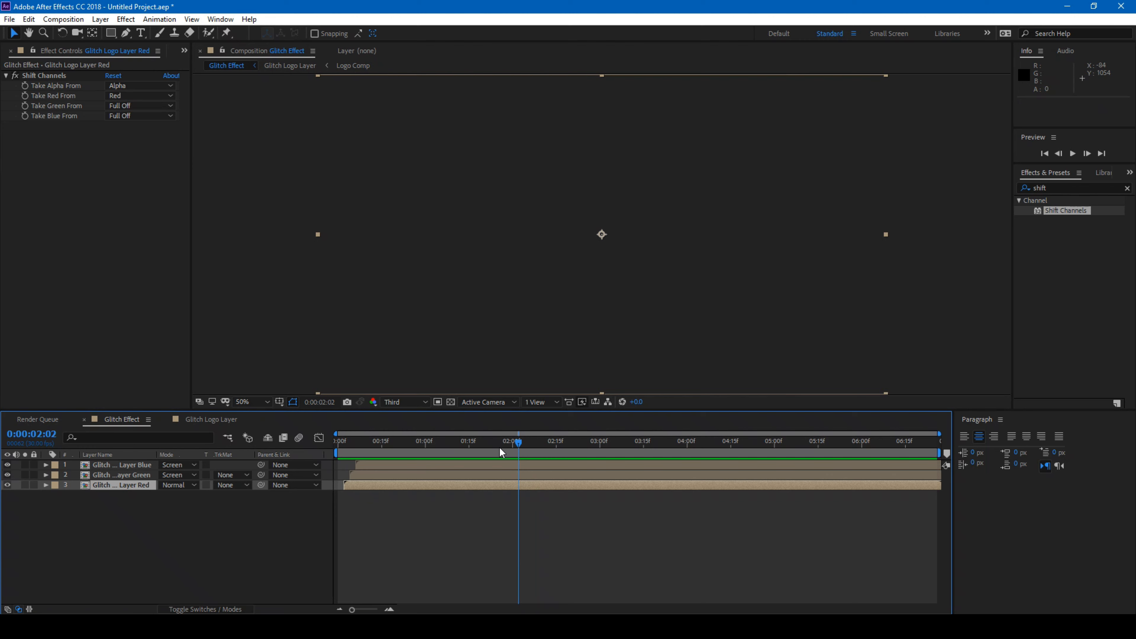
{"action": "key", "text": "Home"}
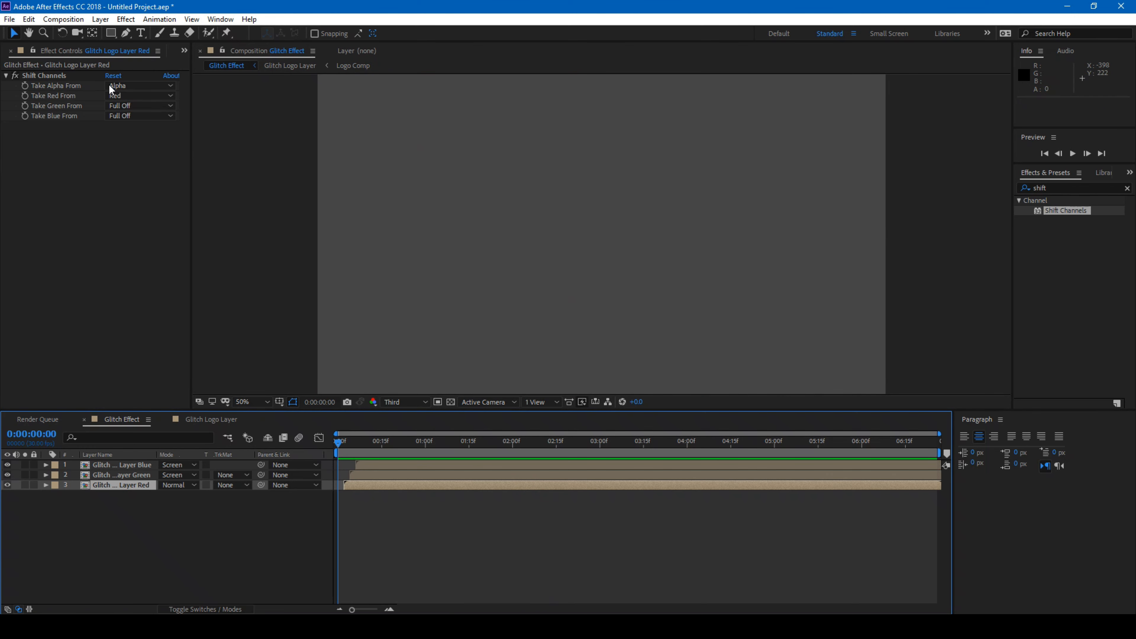
{"action": "key", "text": "ctrl+0"}
{"action": "key", "text": "ctrl+shift+a"}
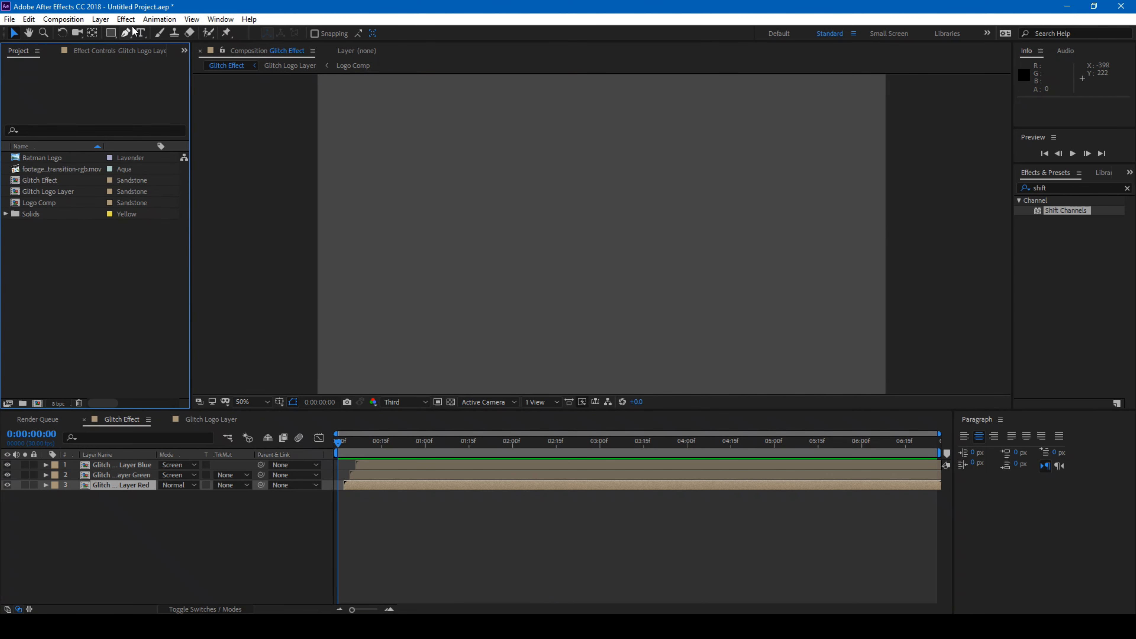
{"action": "left_click", "coordinate": [101, 19]}
{"action": "left_click", "coordinate": [395, 473]}
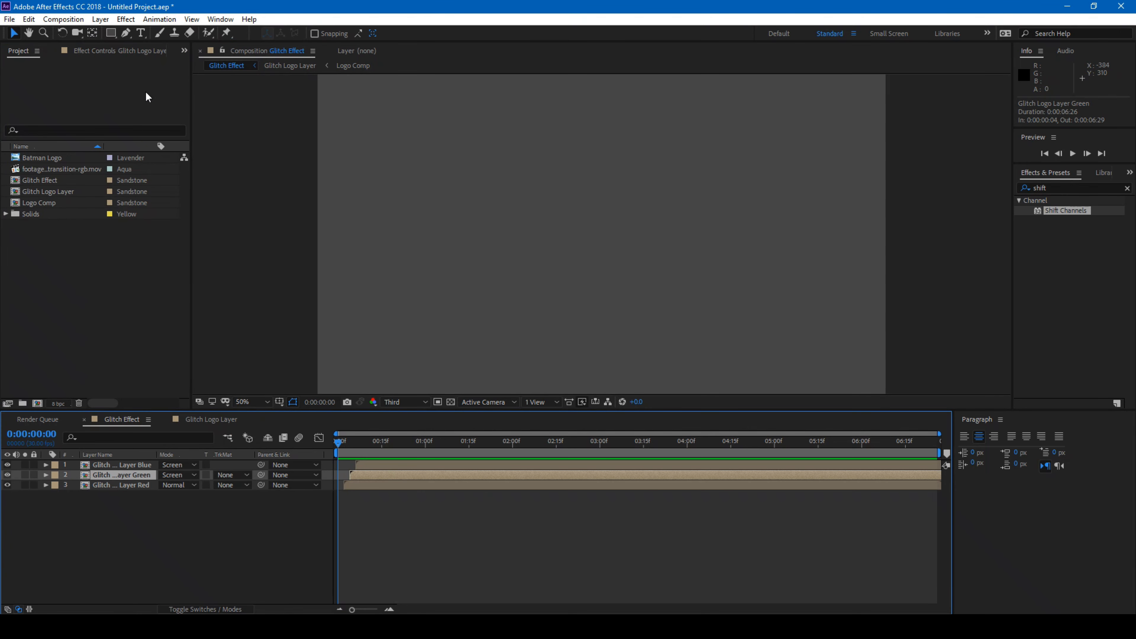
{"action": "left_click", "coordinate": [101, 19]}
{"action": "mouse_move", "coordinate": [188, 33]}
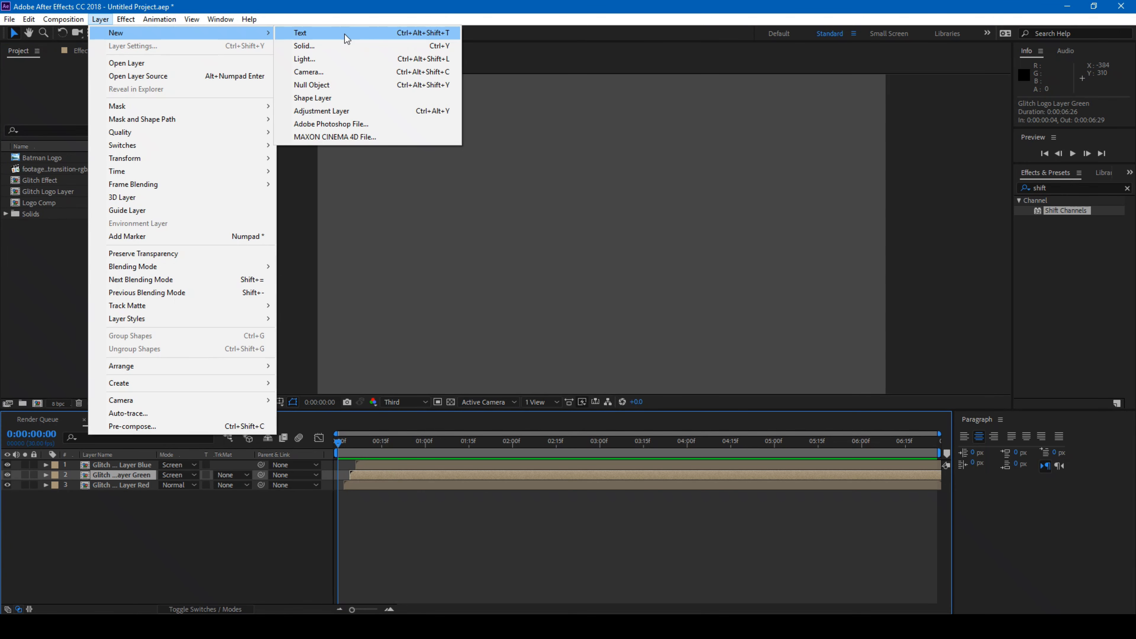
{"action": "left_click", "coordinate": [313, 45]}
{"action": "type", "text": "BG"}
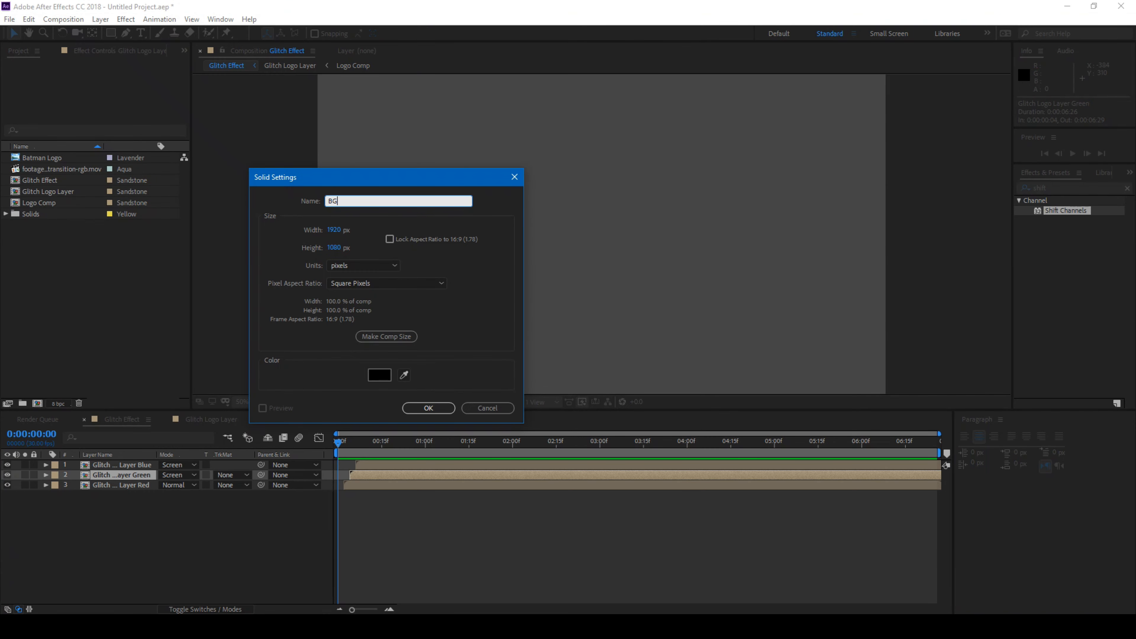
{"action": "key", "text": "Return"}
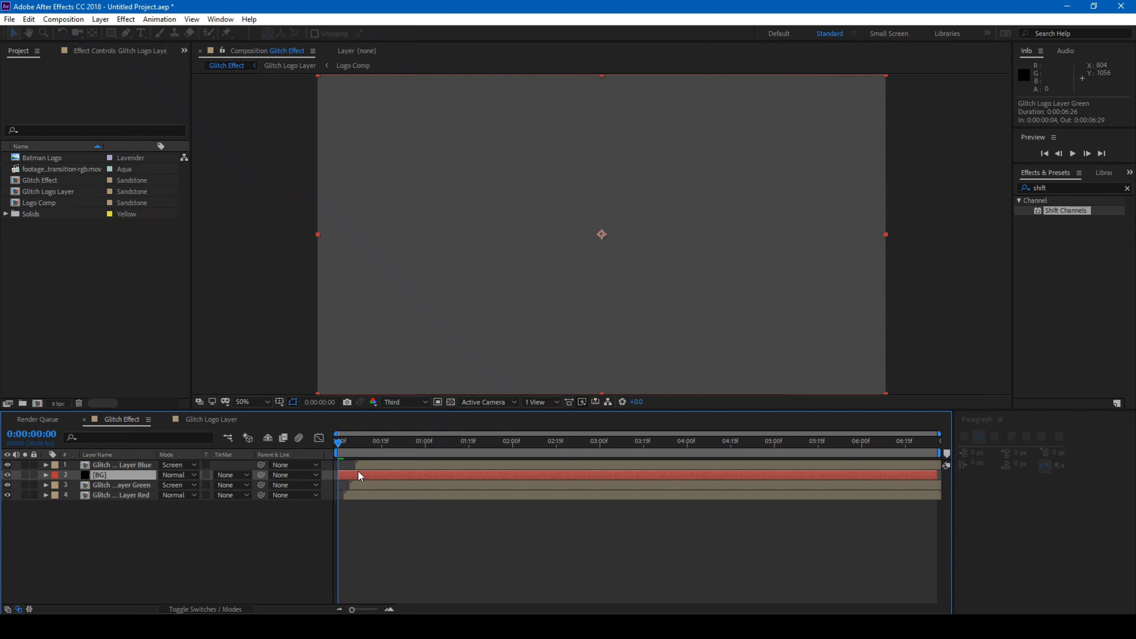
{"action": "left_click_drag", "start_coordinate": [102, 464], "coordinate": [100, 509]}
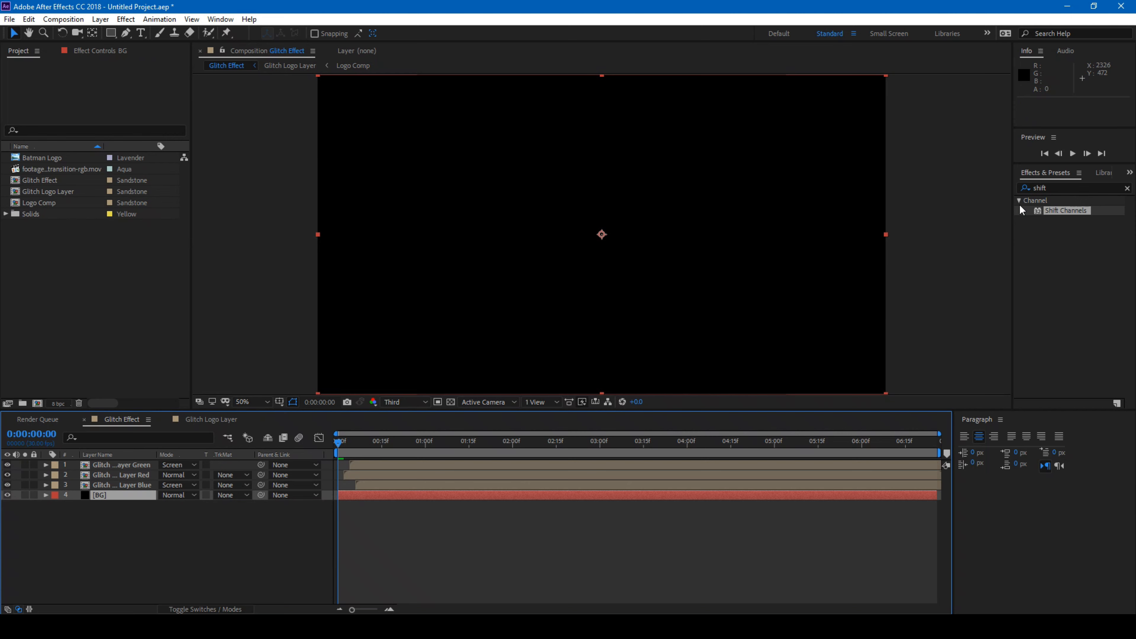
- Find the 4-Color Gradient effect and apply it to the BG solid
{"action": "left_click", "coordinate": [1046, 187]}
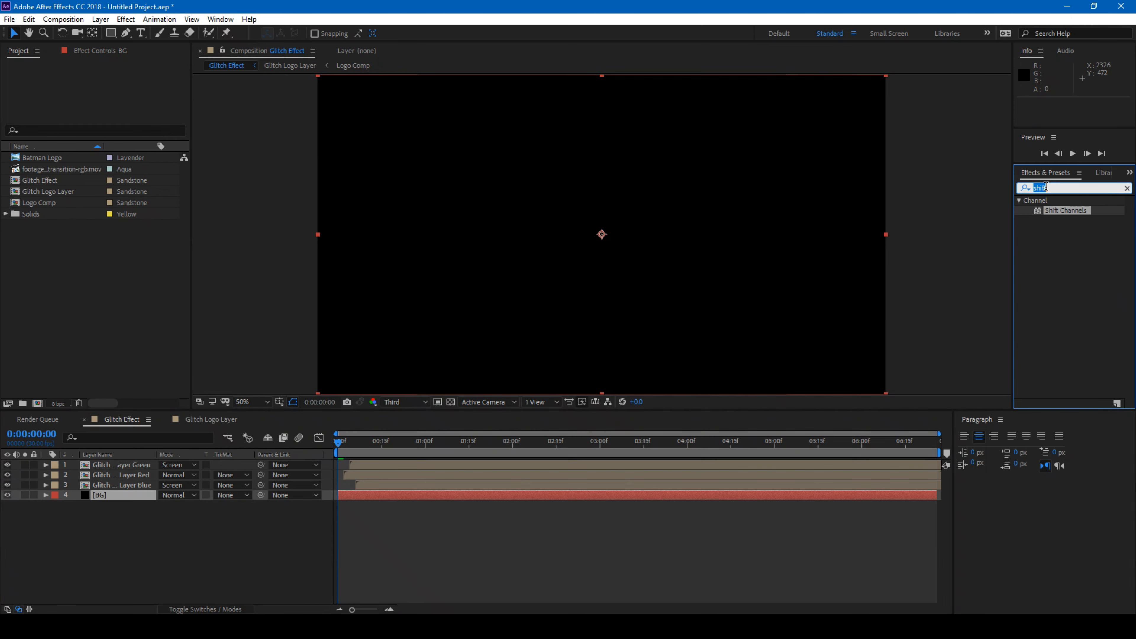
{"action": "type", "text": "4-color"}
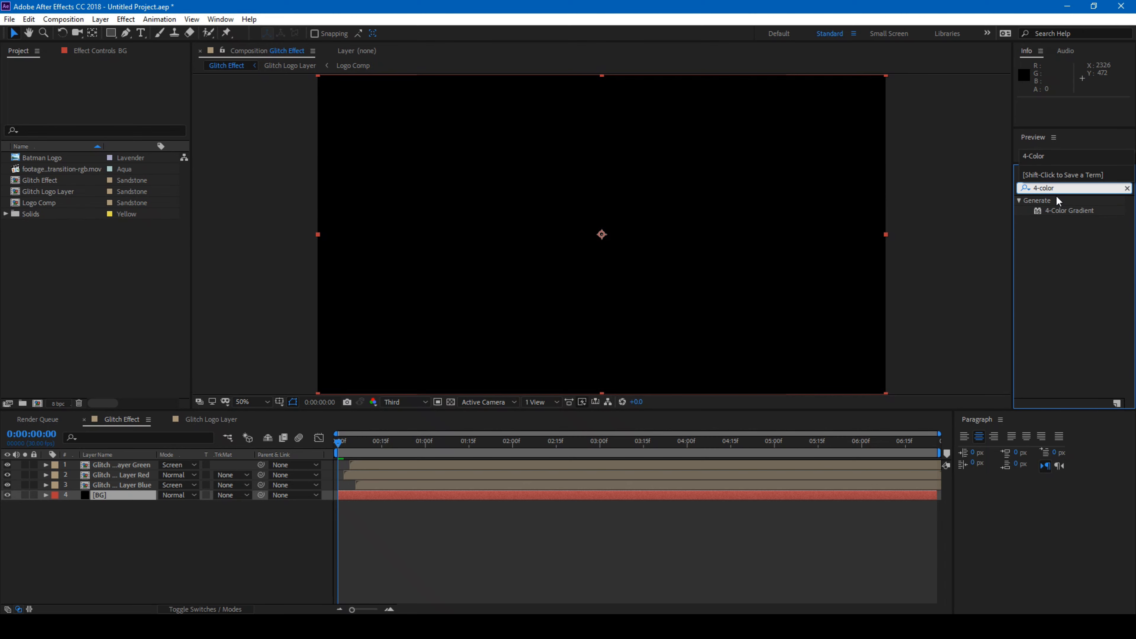
{"action": "left_click_drag", "start_coordinate": [1071, 210], "coordinate": [737, 230]}
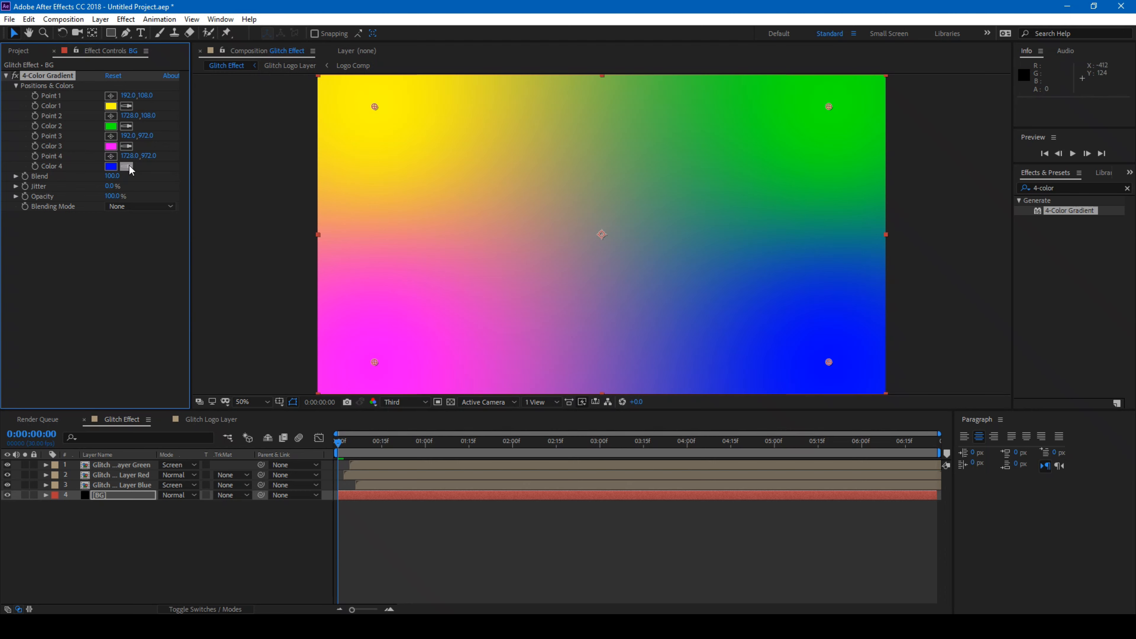
- Set the gradient's Color 1 to pure blue and sample that same blue for Color 4
{"action": "left_click", "coordinate": [111, 106]}
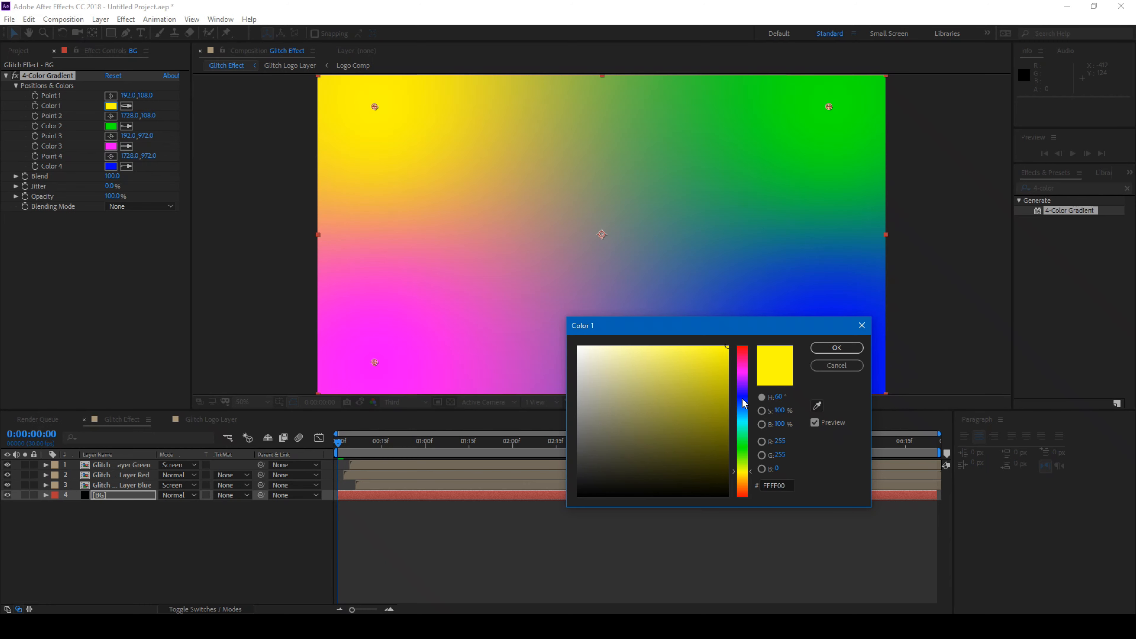
{"action": "left_click", "coordinate": [742, 403]}
{"action": "left_click", "coordinate": [816, 348]}
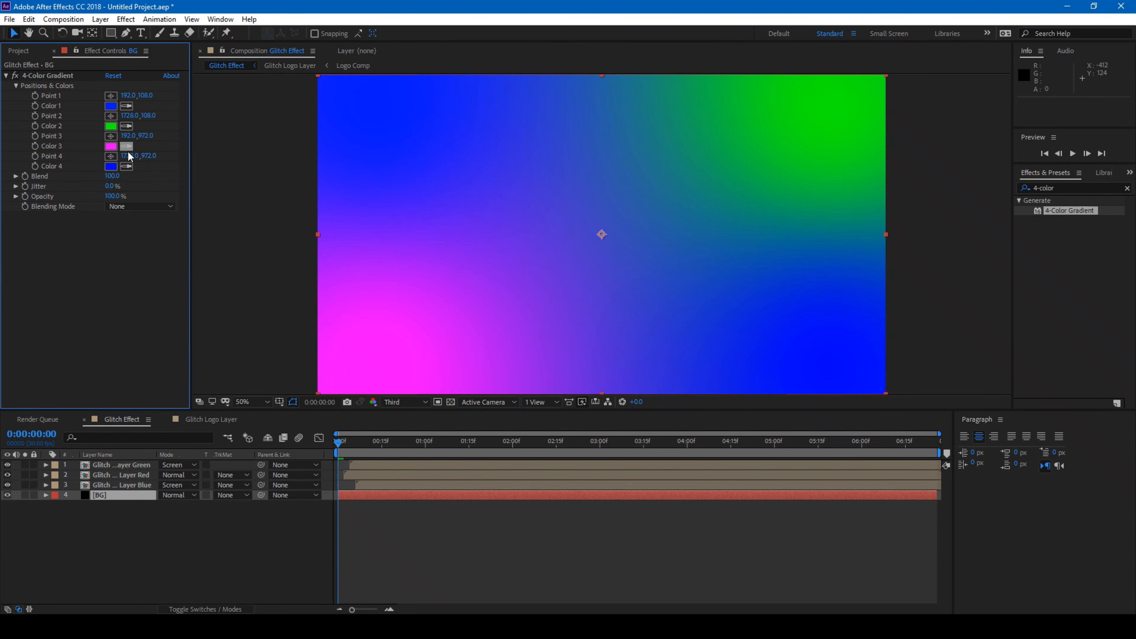
{"action": "left_click", "coordinate": [129, 165]}
{"action": "left_click", "coordinate": [112, 106]}
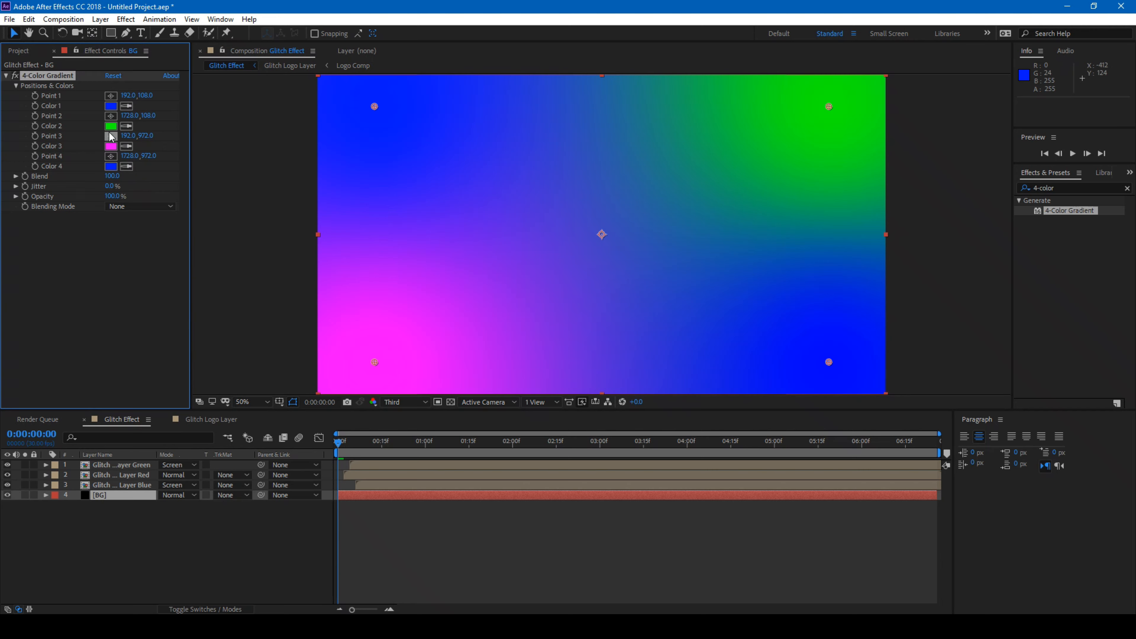
- Set the gradient's Color 2 to black (000000) and sample that black for Color 3
{"action": "left_click", "coordinate": [111, 126]}
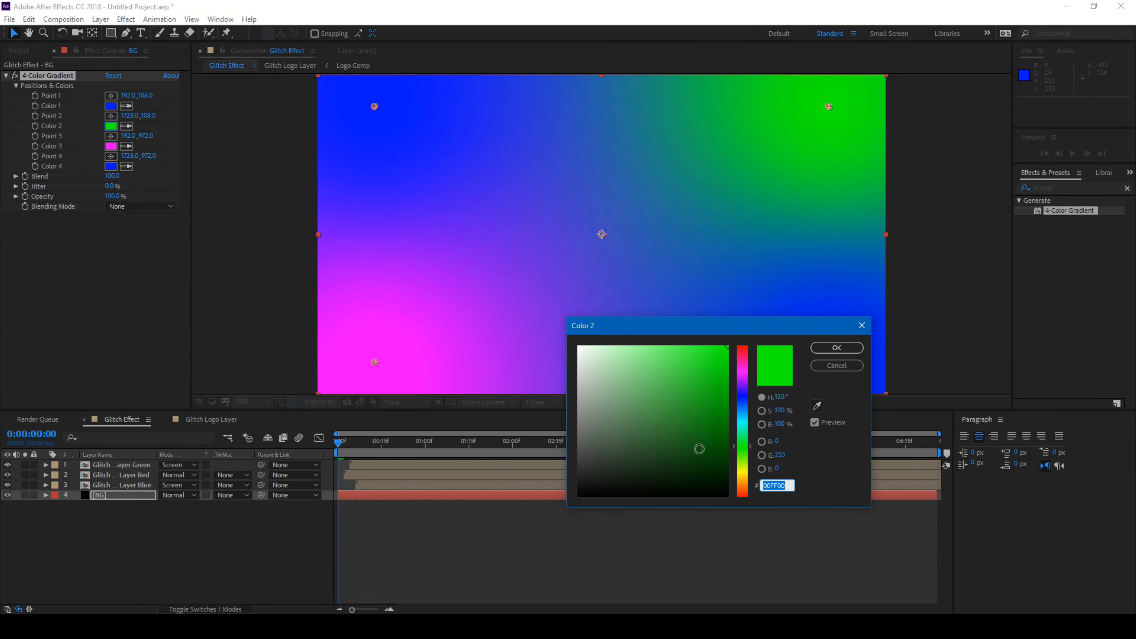
{"action": "type", "text": "000000"}
{"action": "key", "text": "Return"}
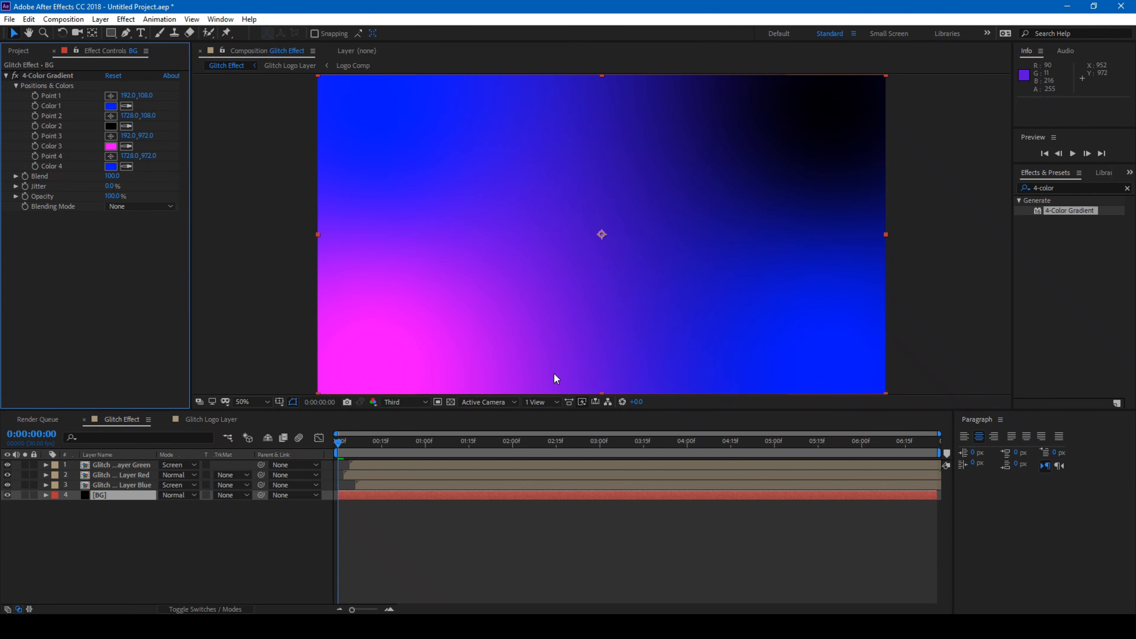
{"action": "left_click", "coordinate": [111, 125]}
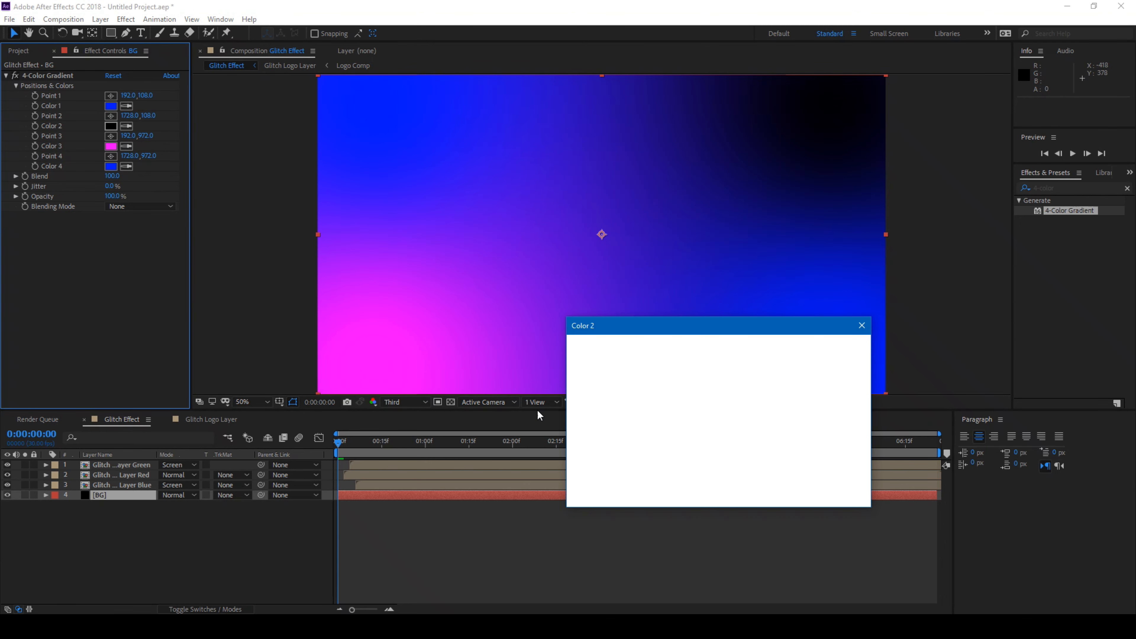
{"action": "mouse_move", "coordinate": [595, 480]}
{"action": "left_mouse_down"}
{"action": "mouse_move", "coordinate": [579, 505]}
{"action": "mouse_move", "coordinate": [731, 511]}
{"action": "left_mouse_up"}
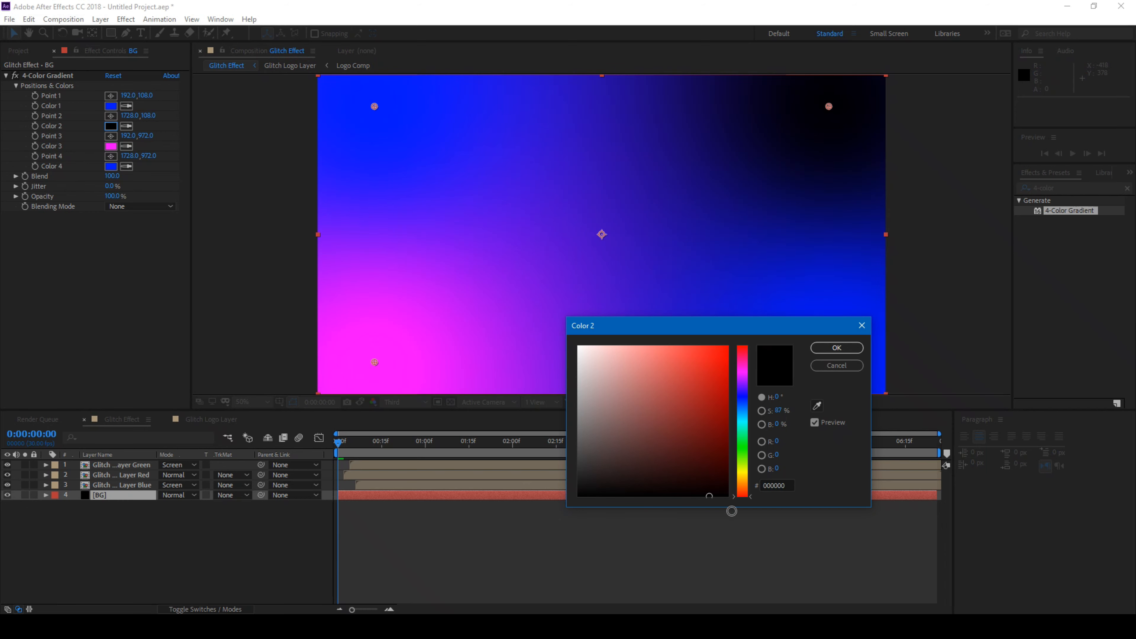
{"action": "left_click", "coordinate": [835, 347]}
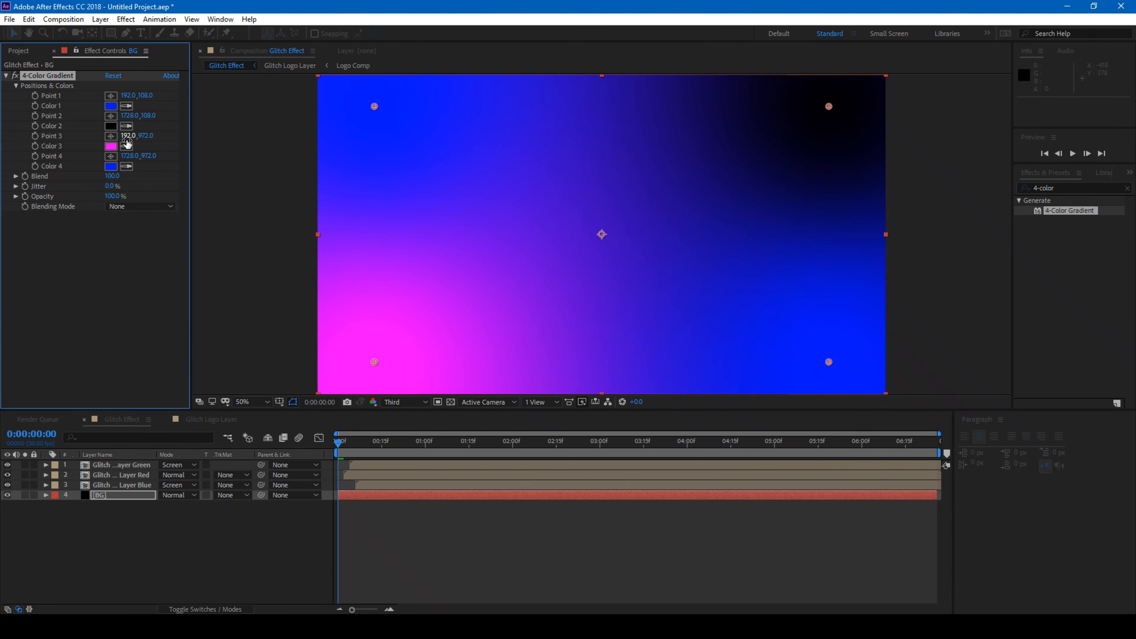
{"action": "left_click", "coordinate": [126, 146]}
{"action": "left_click", "coordinate": [113, 127]}
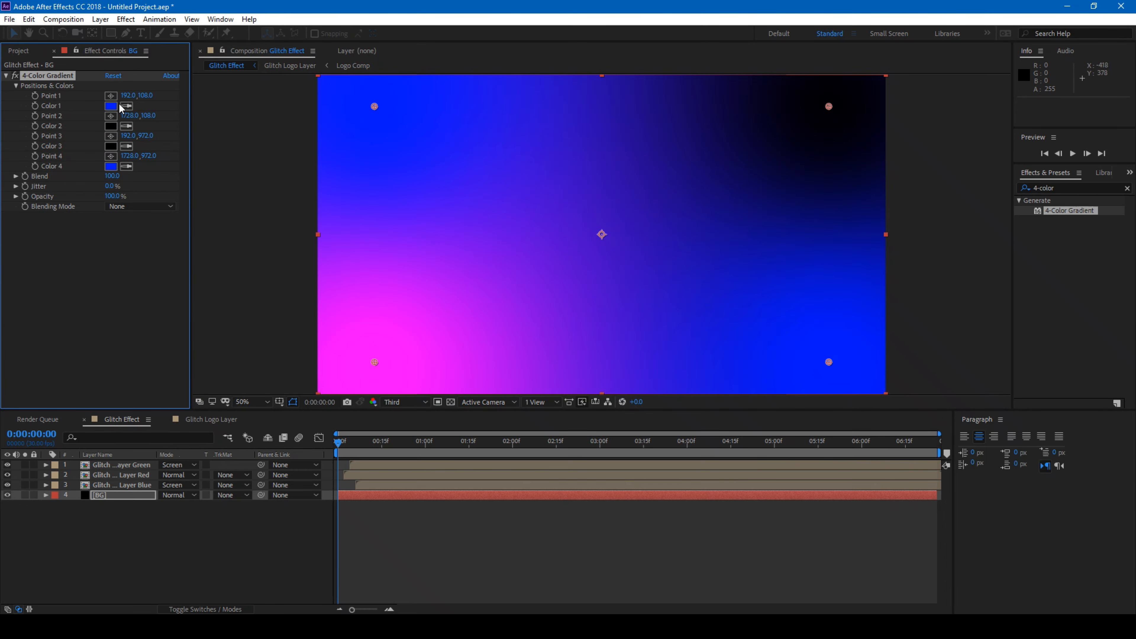
- Move the gradient's Point 4 to about 2304, 1408 and Point 1 to about -484, -312, outside the frame
{"action": "scroll", "coordinate": [843, 339], "scroll_direction": "down", "scroll_amount": 2}
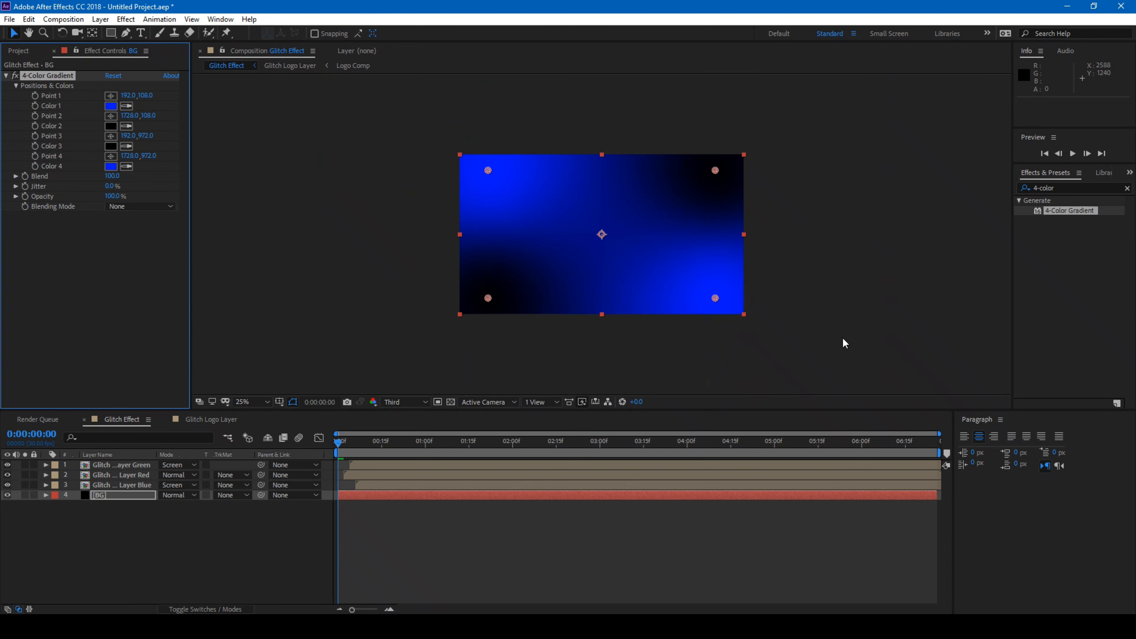
{"action": "left_click_drag", "start_coordinate": [715, 297], "coordinate": [801, 361]}
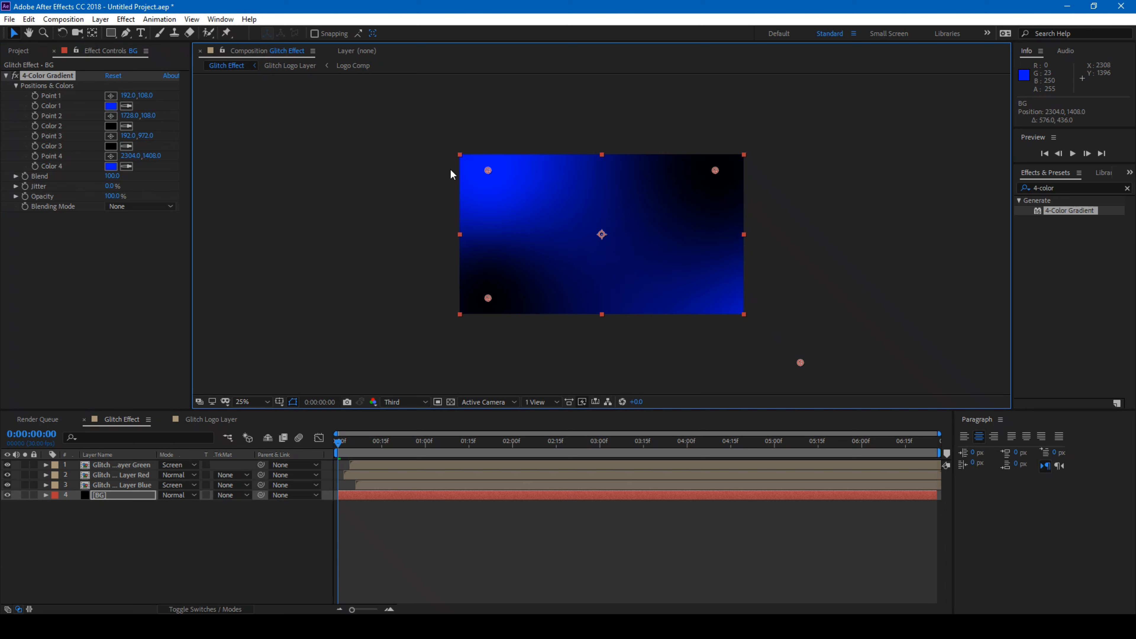
{"action": "left_click_drag", "start_coordinate": [488, 170], "coordinate": [389, 108]}
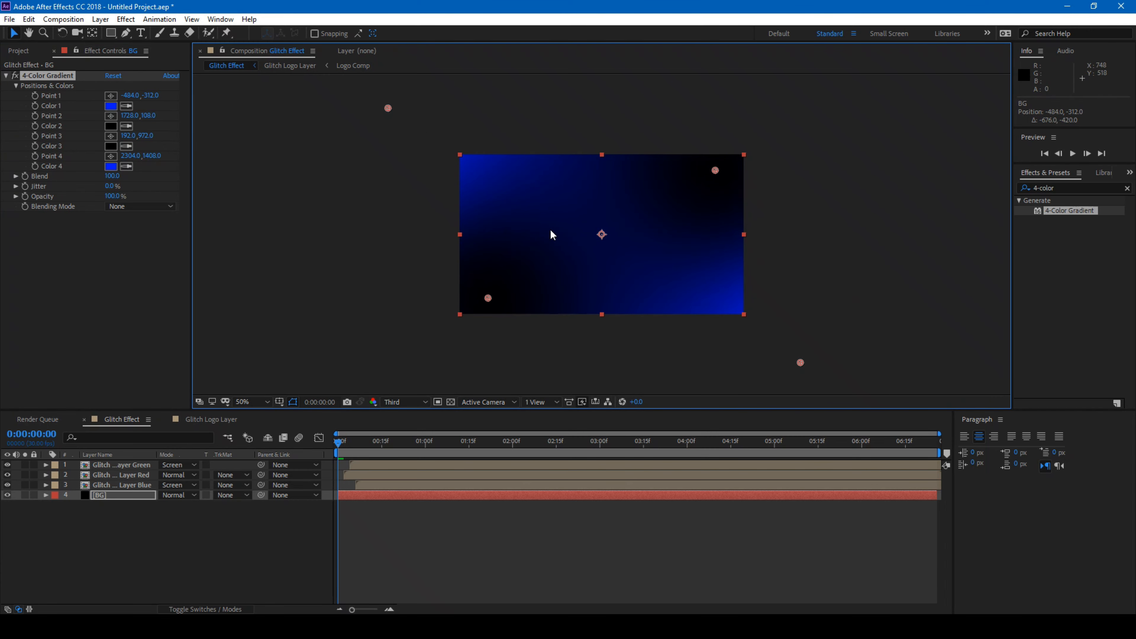
{"action": "scroll", "coordinate": [539, 227], "scroll_direction": "up", "scroll_amount": 1}
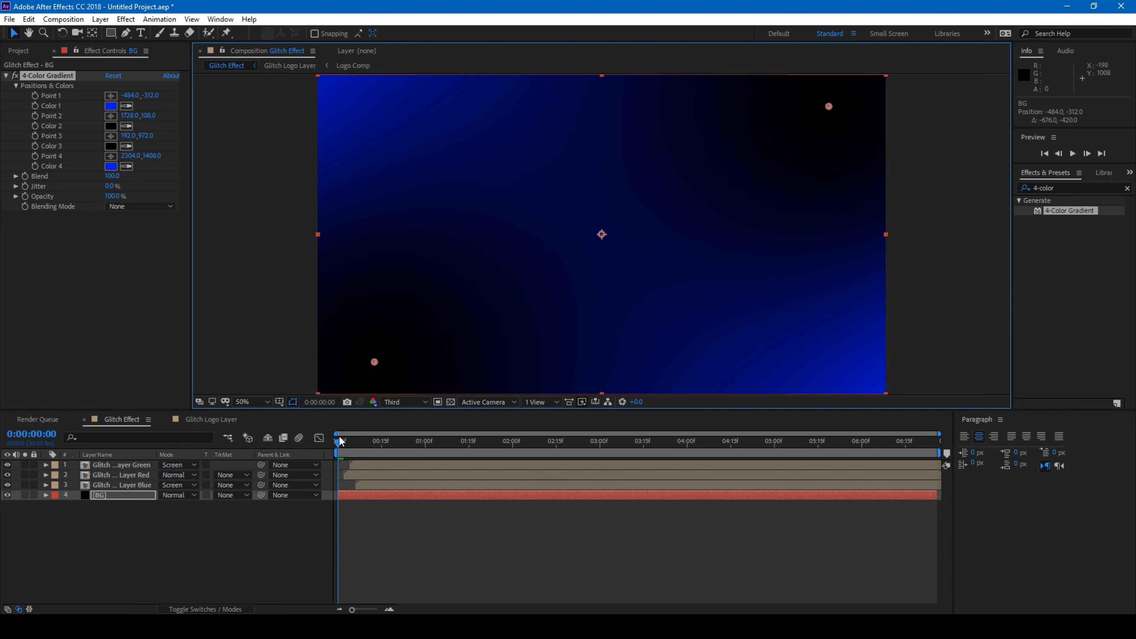
- Preview the glitching logo over the gradient background and return to the composition's start
{"action": "key", "text": "space"}
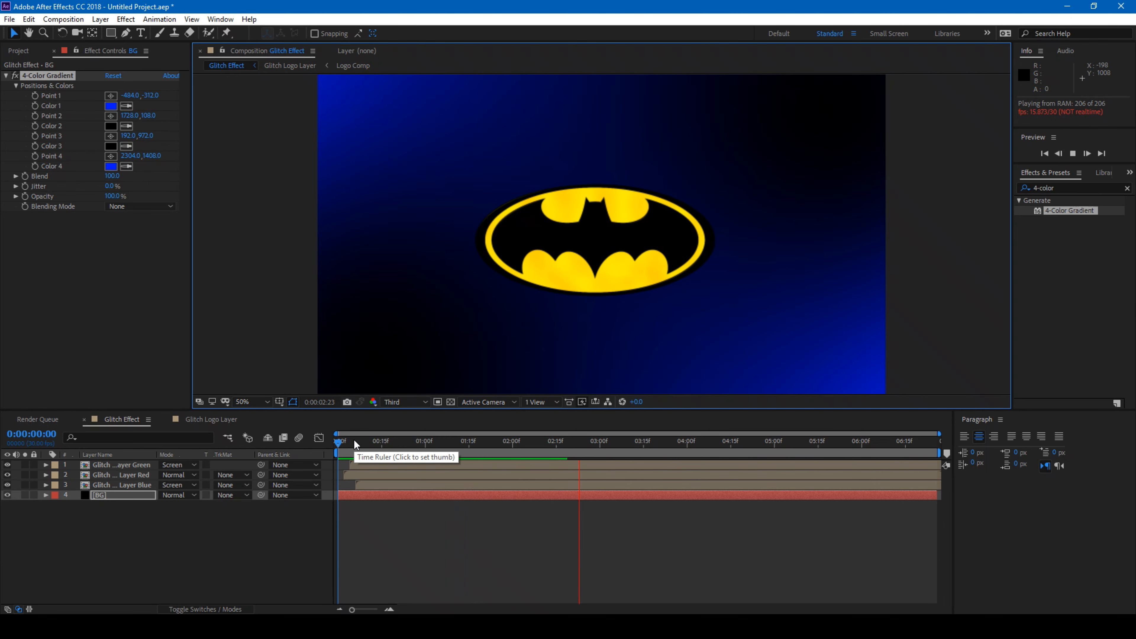
{"action": "left_click", "coordinate": [388, 442]}
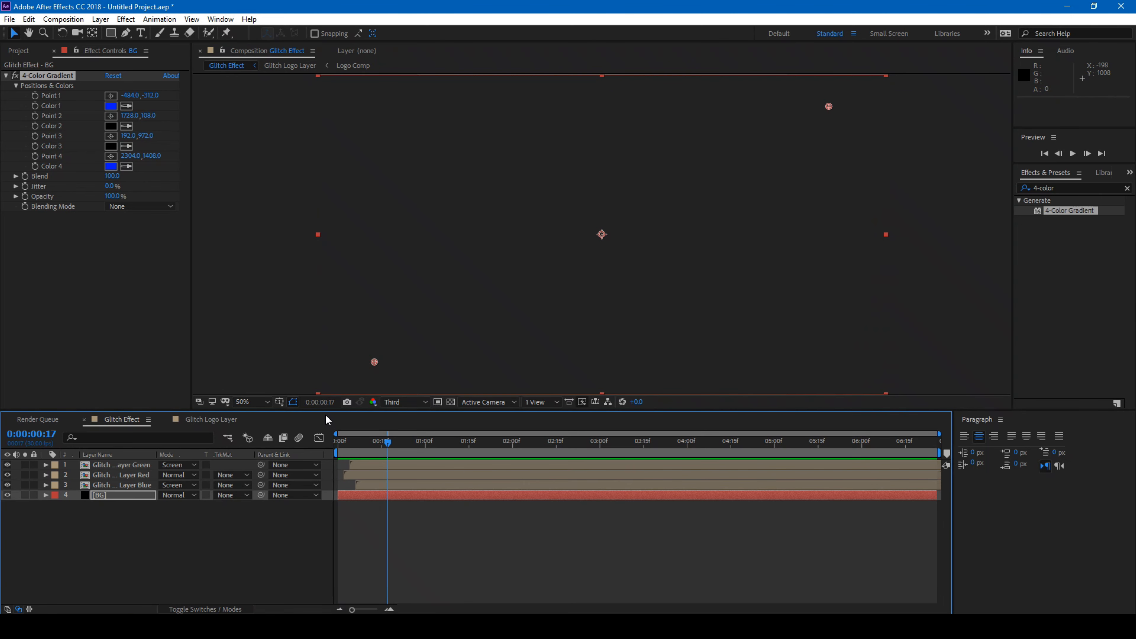
{"action": "left_click", "coordinate": [338, 442]}
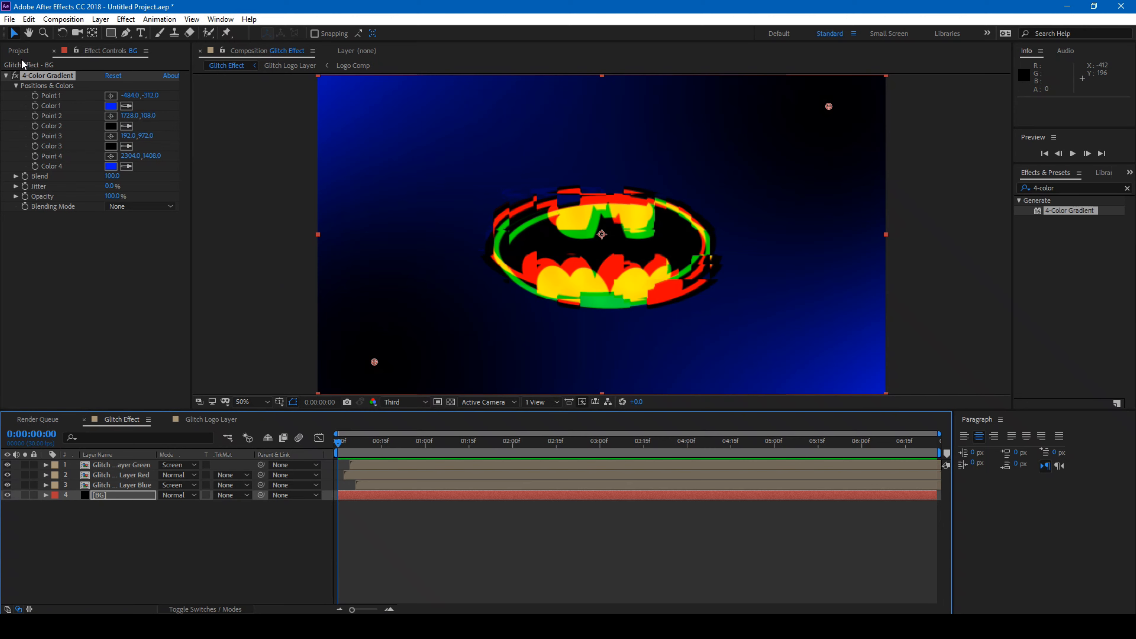
- Add the RGB glitch transition footage above the other layers and shift it to start at about 0:00:02:20
{"action": "left_click", "coordinate": [19, 50]}
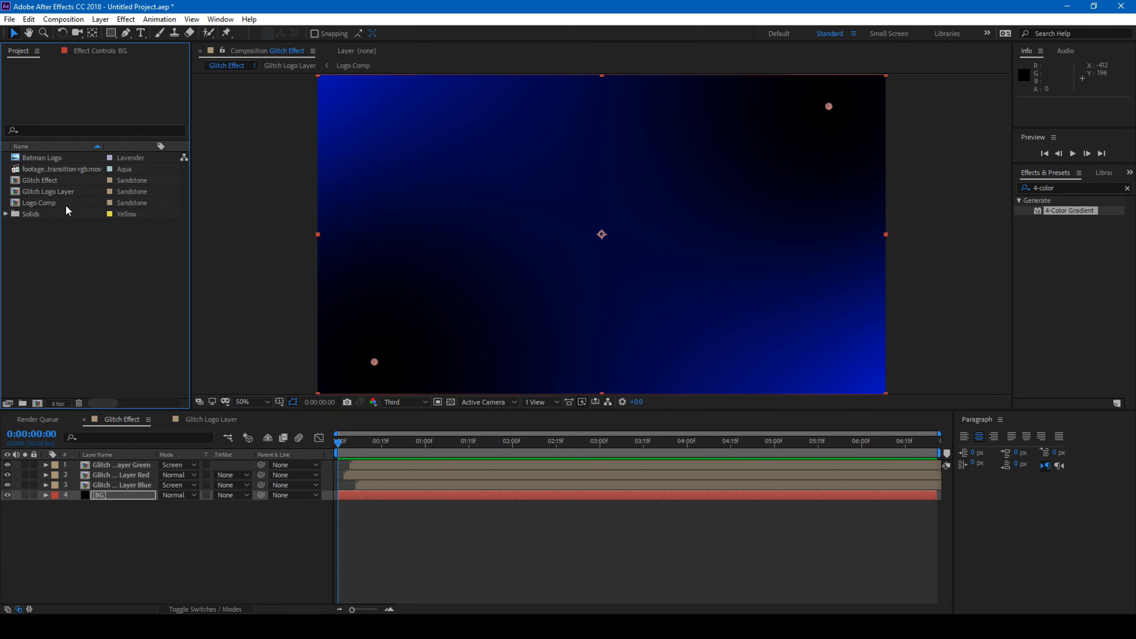
{"action": "left_click", "coordinate": [53, 169]}
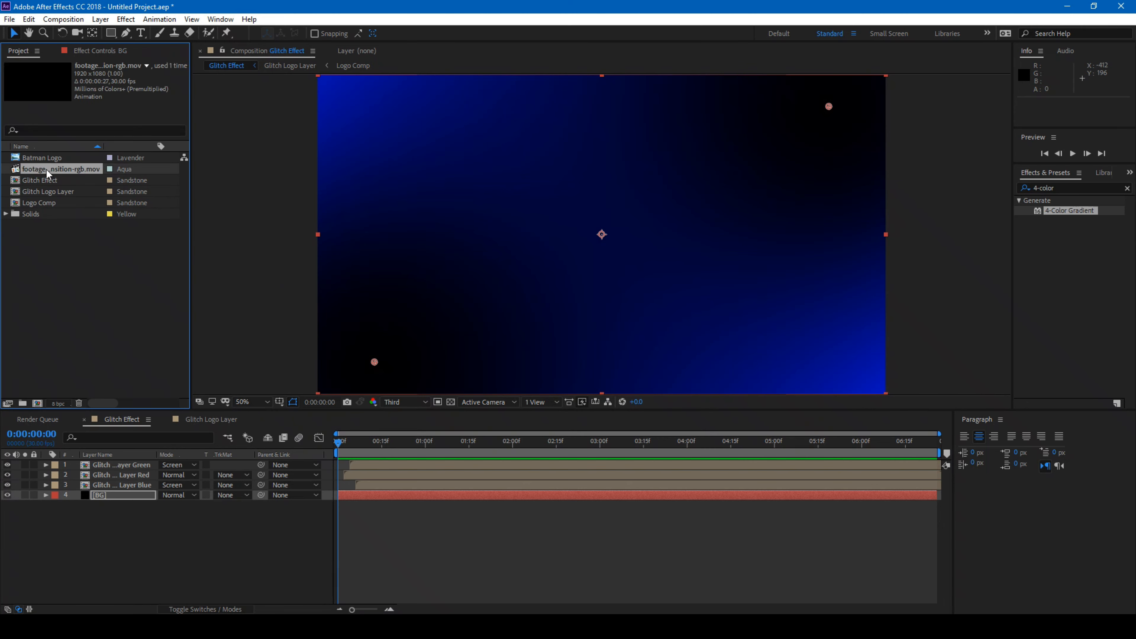
{"action": "left_click_drag", "start_coordinate": [46, 169], "coordinate": [603, 242]}
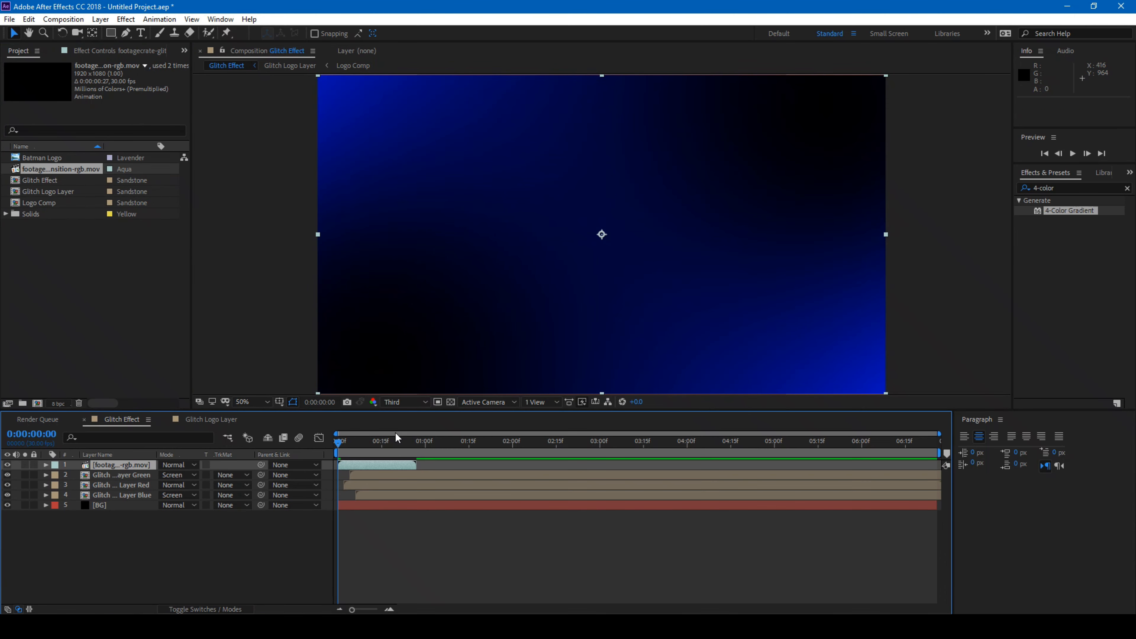
{"action": "left_click_drag", "start_coordinate": [386, 465], "coordinate": [624, 449]}
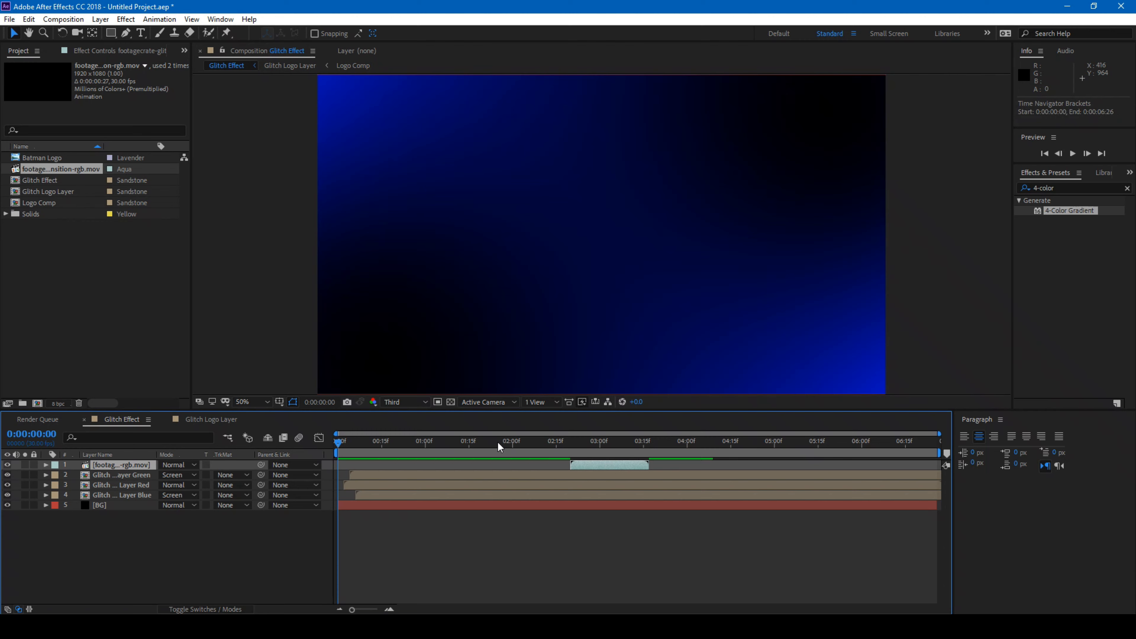
- At 0:00:03:15, add a paragraph text box under the Batman logo reading "Your Tagline Here"
{"action": "left_click", "coordinate": [497, 441]}
{"action": "left_click_drag", "start_coordinate": [498, 443], "coordinate": [643, 443]}
{"action": "key", "text": "ctrl+t"}
{"action": "left_click_drag", "start_coordinate": [424, 318], "coordinate": [749, 377]}
{"action": "type", "text": "Yo"}
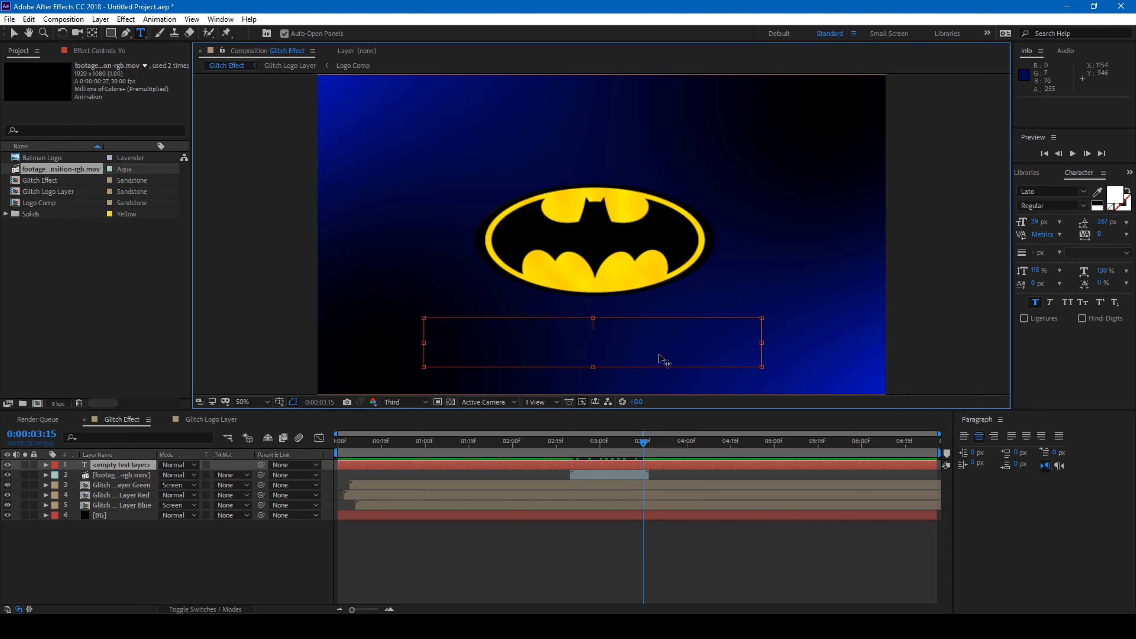
{"action": "type", "text": "r Tagline Here"}
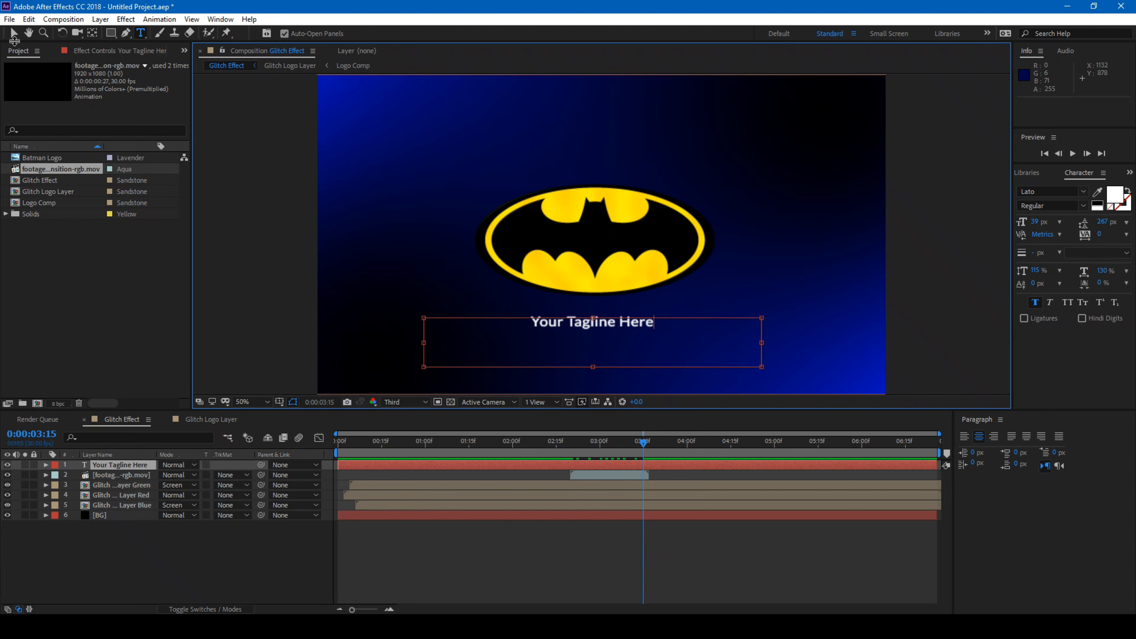
{"action": "left_click", "coordinate": [13, 36]}
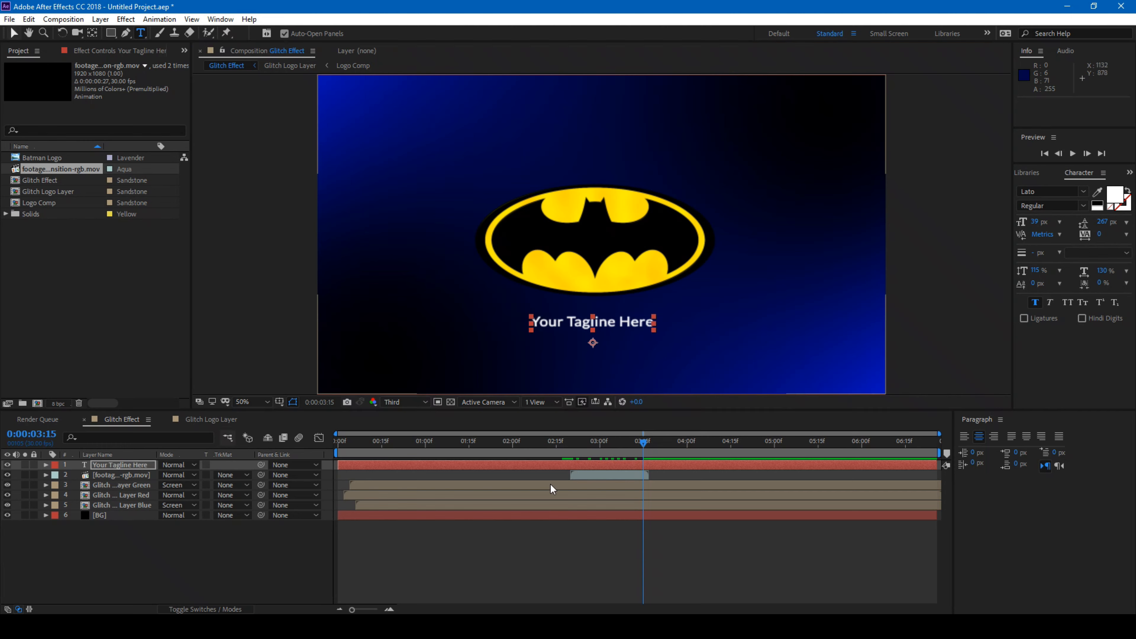
- Place the tagline layer beneath the transition footage, trim its beginning and shift it to start at 0:00:02:26
{"action": "left_click_drag", "start_coordinate": [339, 463], "coordinate": [607, 471]}
{"action": "left_click_drag", "start_coordinate": [140, 464], "coordinate": [138, 478]}
{"action": "left_click_drag", "start_coordinate": [576, 448], "coordinate": [613, 468]}
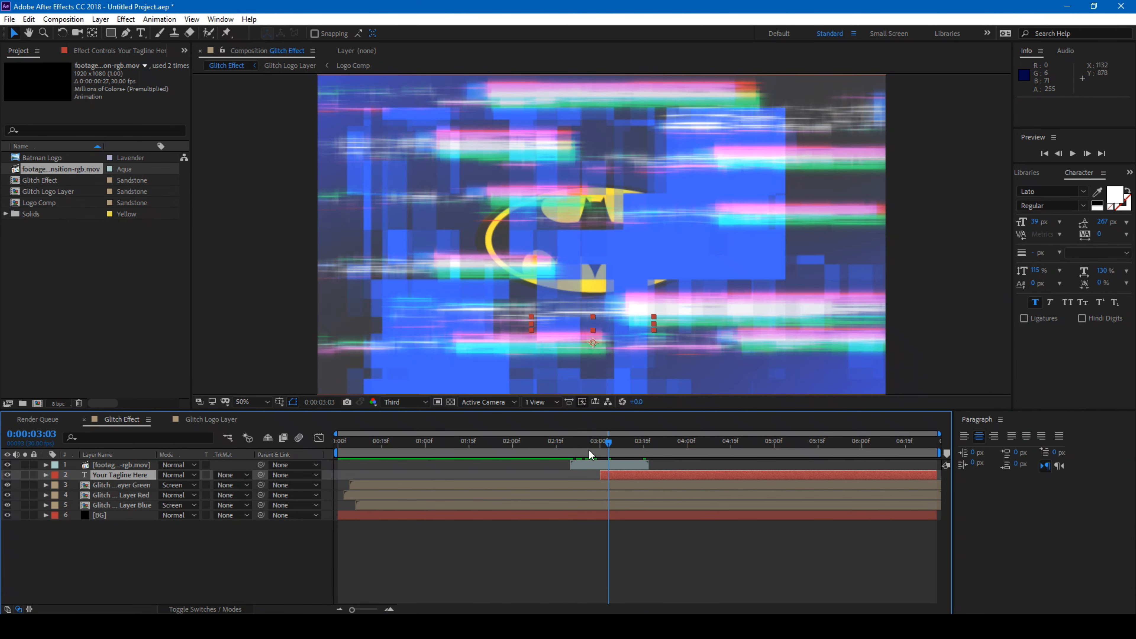
{"action": "left_click", "coordinate": [591, 446]}
{"action": "left_click_drag", "start_coordinate": [609, 472], "coordinate": [597, 472]}
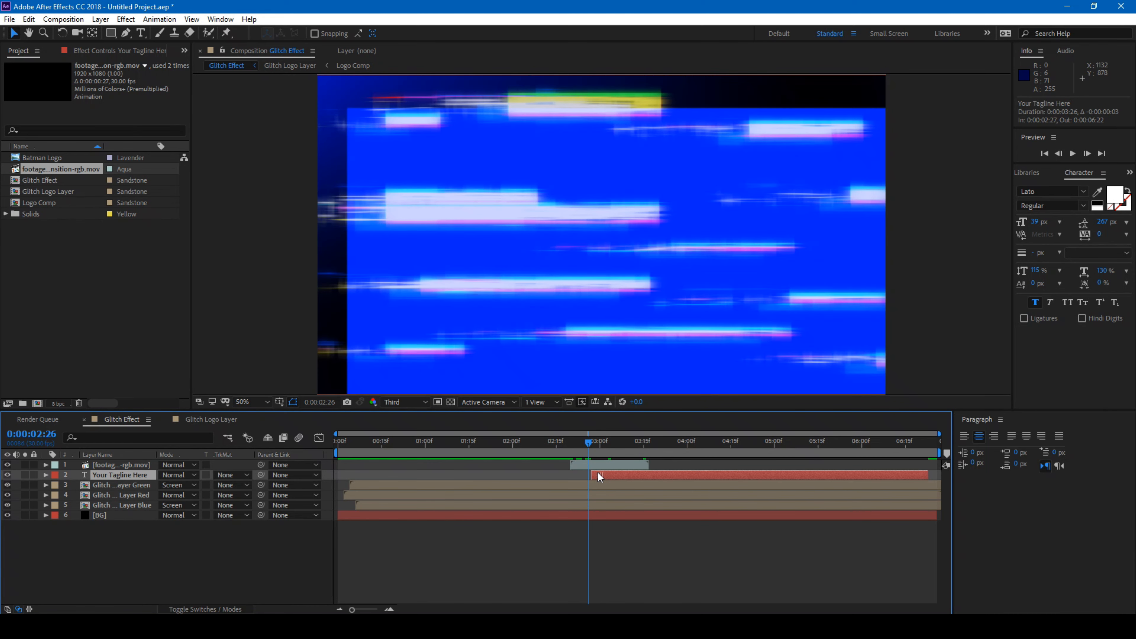
- Deselect the tagline layer, preview the tagline's reveal through the glitch transition and move back near the composition's start
{"action": "left_click", "coordinate": [230, 280]}
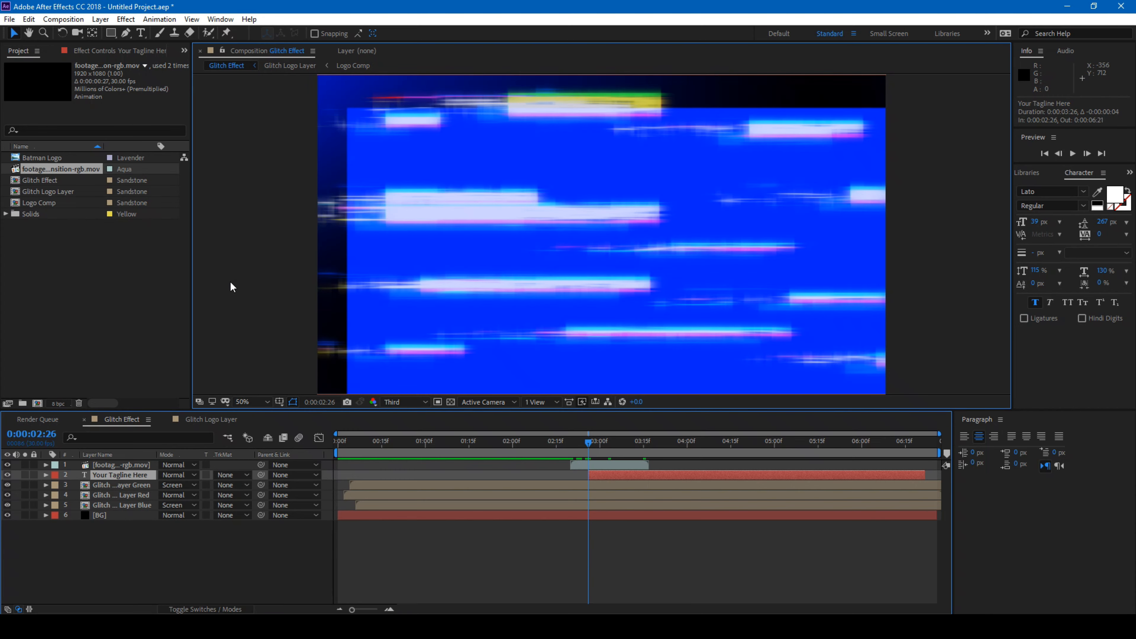
{"action": "key", "text": "space"}
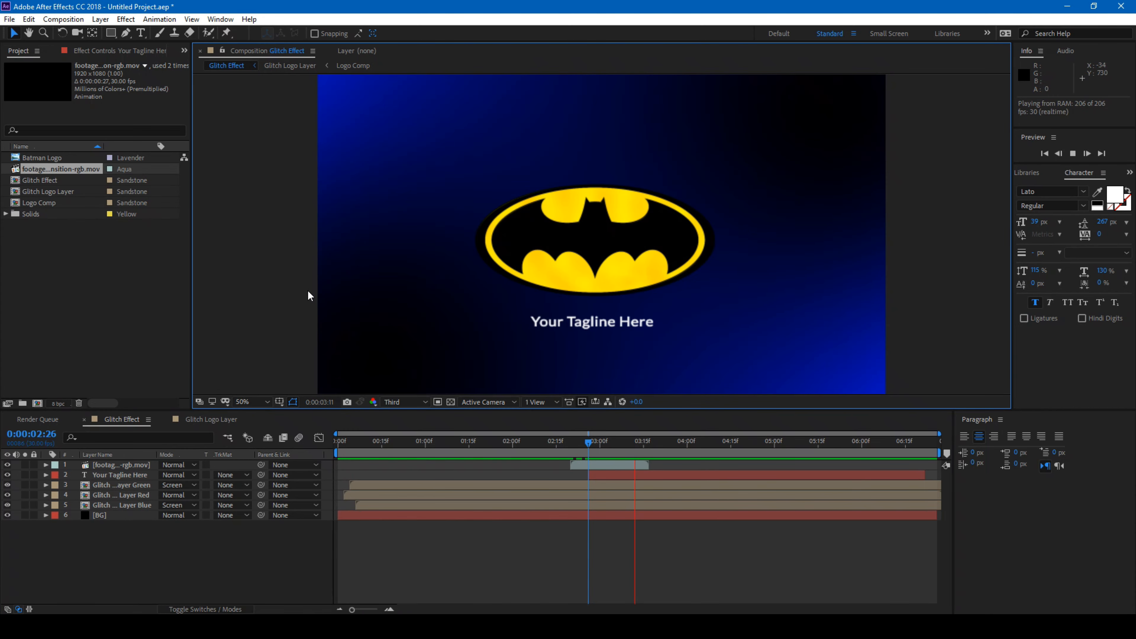
{"action": "left_click", "coordinate": [344, 443]}
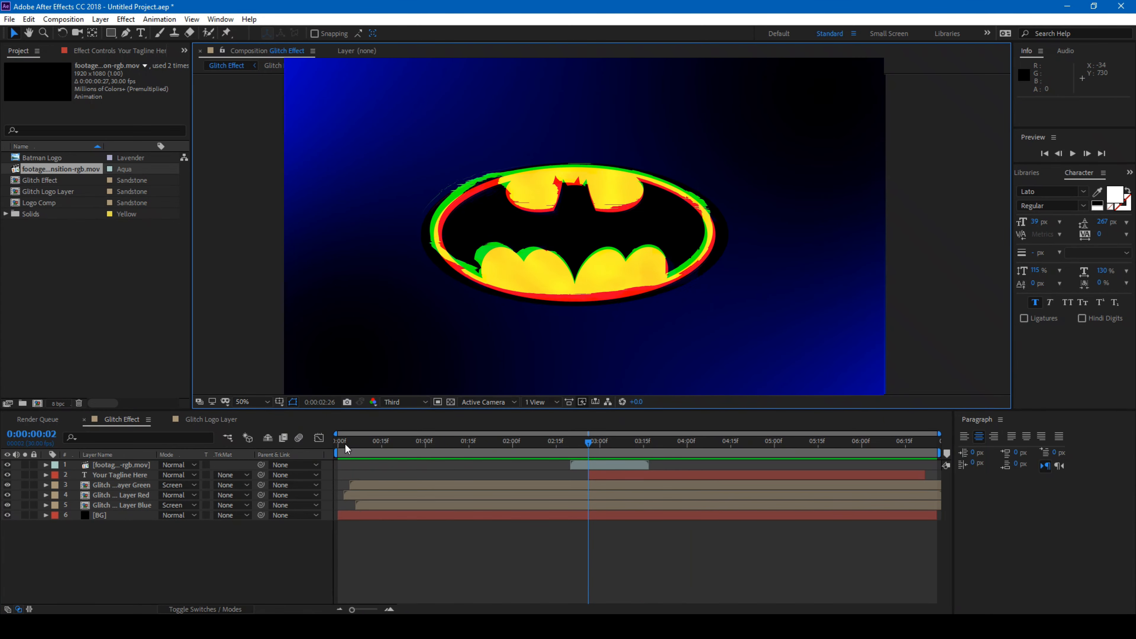